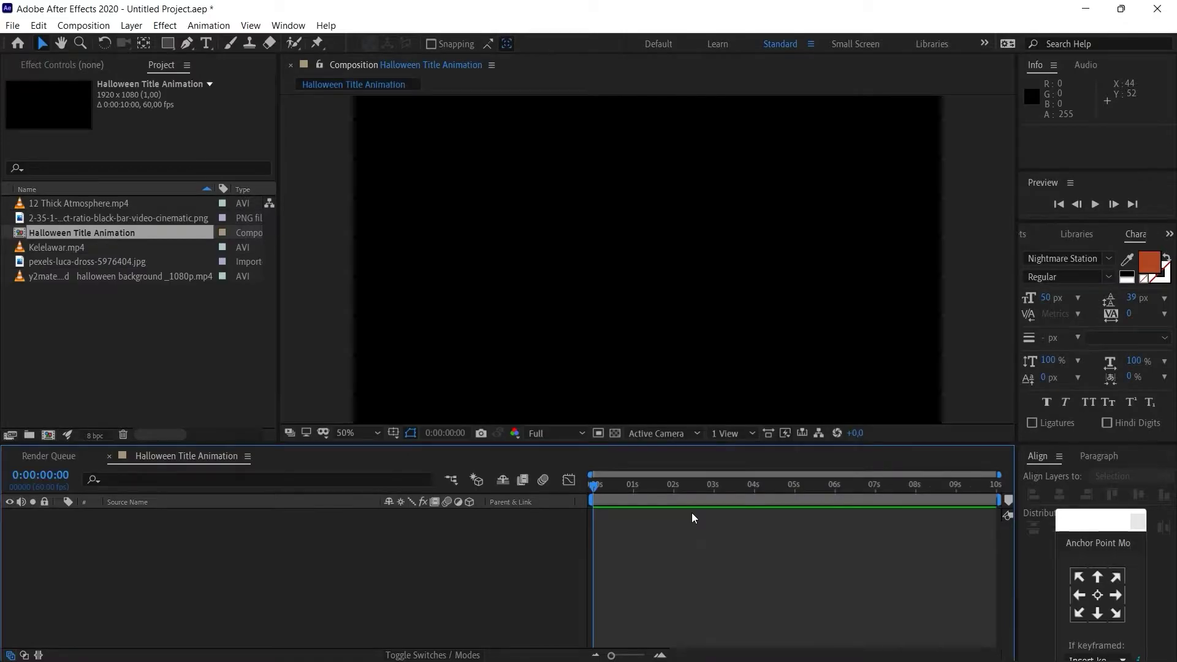
# - Create a full-frame black solid layer with color 000000 in the Halloween Title Animation composition
pyautogui.rightClick(355, 556)
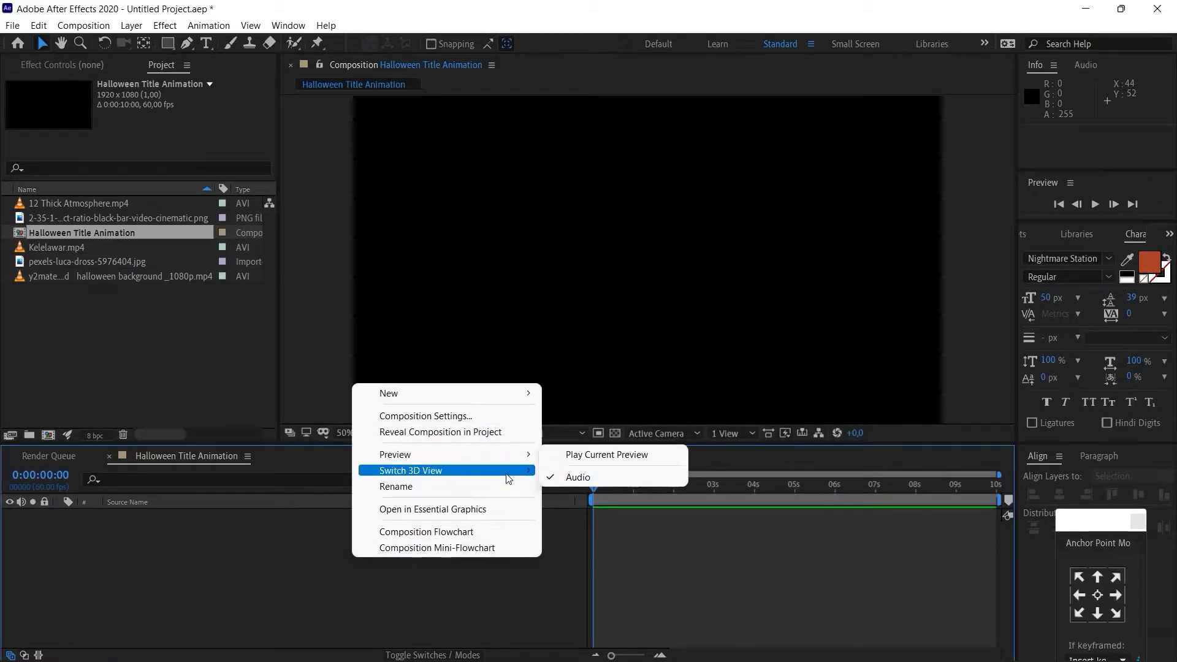
pyautogui.moveTo(490, 393)
pyautogui.click(587, 429)
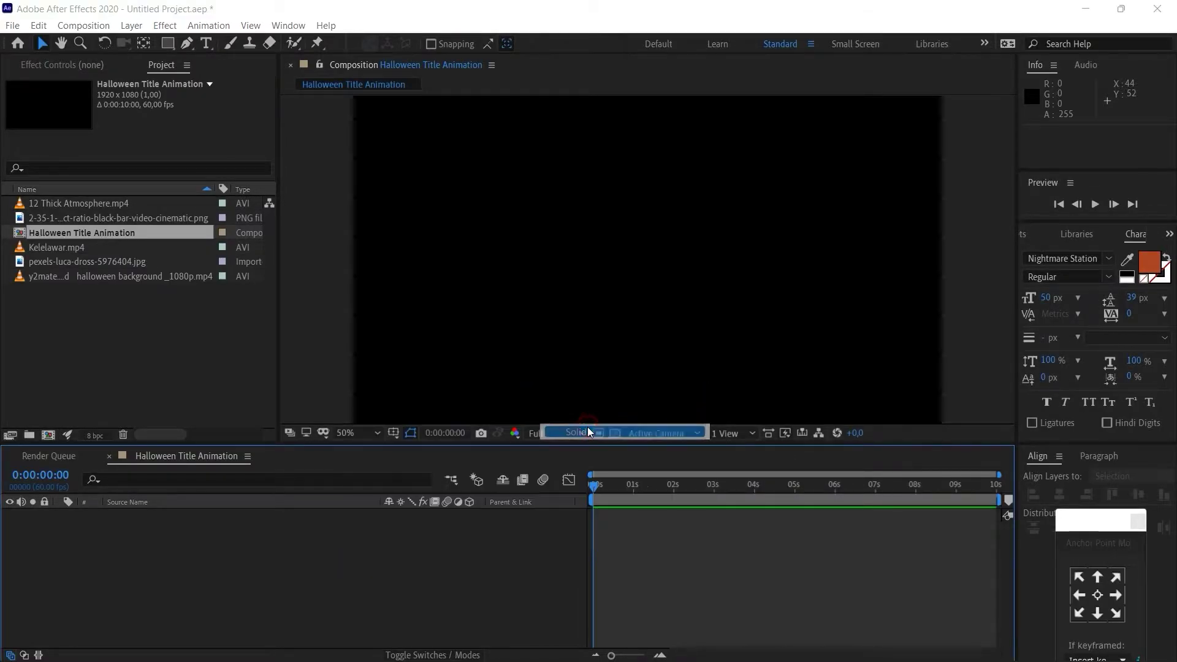
pyautogui.click(755, 572)
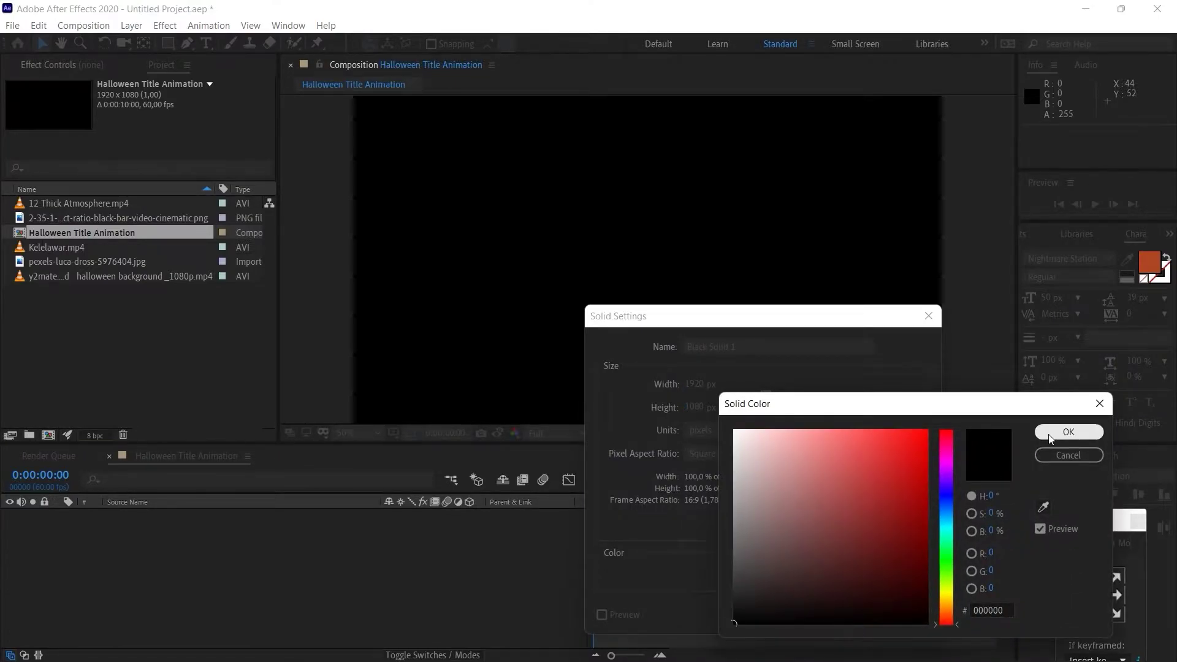
pyautogui.click(1068, 432)
pyautogui.click(841, 617)
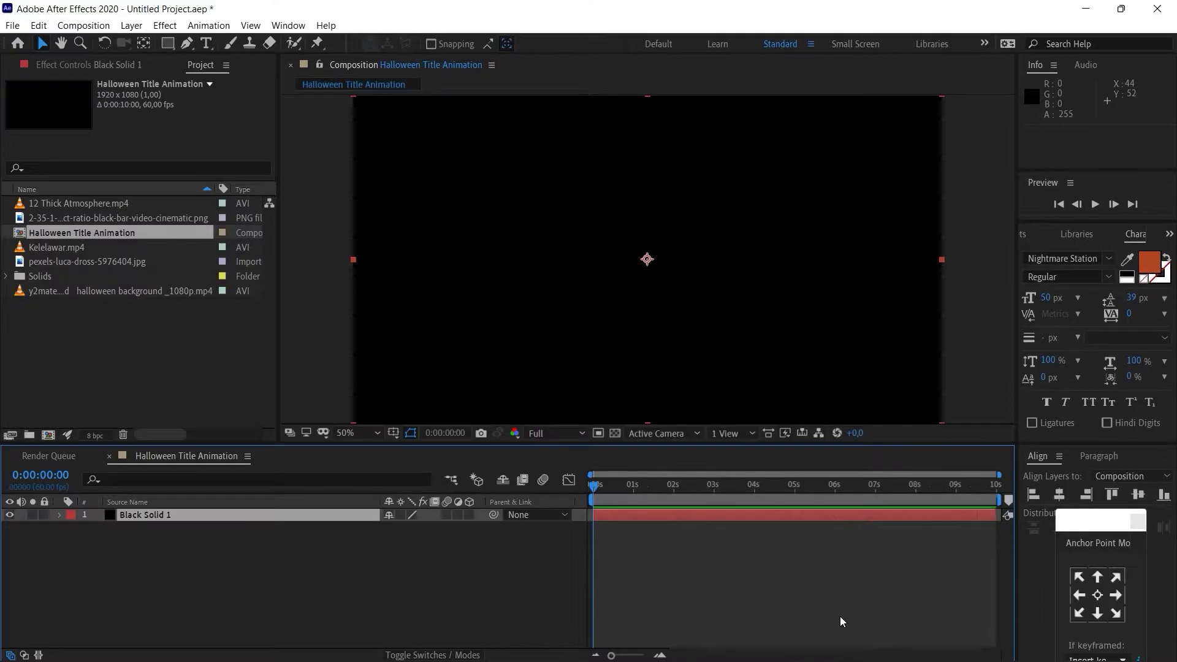
# - Add pexels-luca-dross-5976404.jpg to the timeline above the black solid and set its scale to 49%
pyautogui.moveTo(137, 262); pyautogui.dragTo(242, 512)
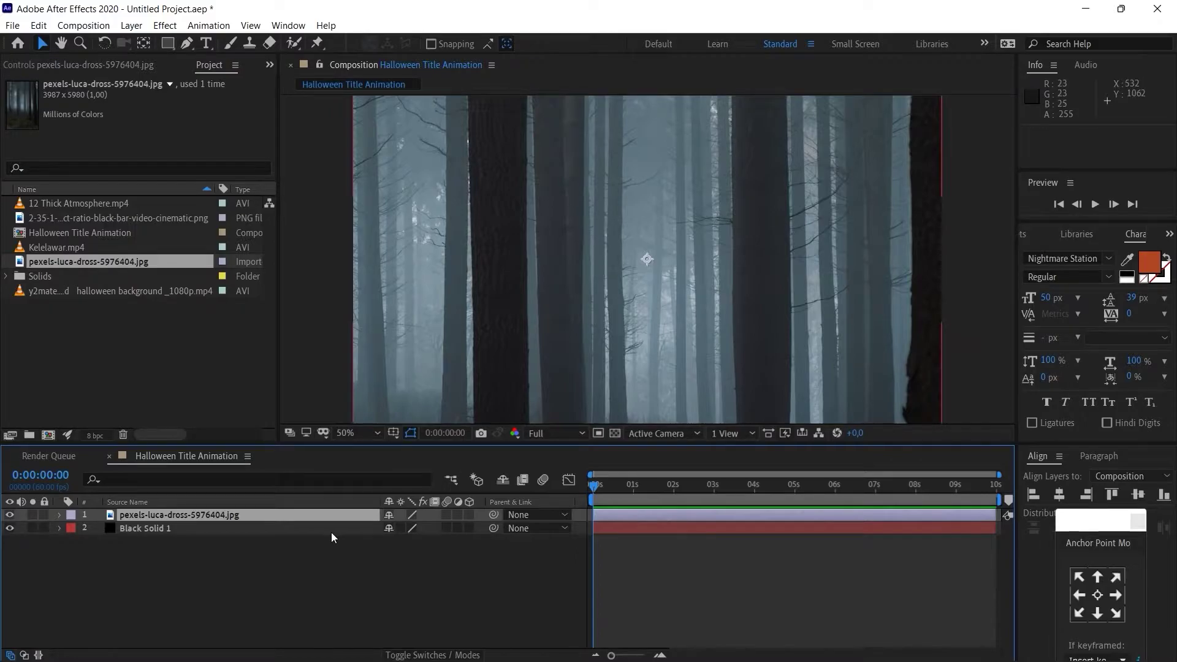
pyautogui.press('s')
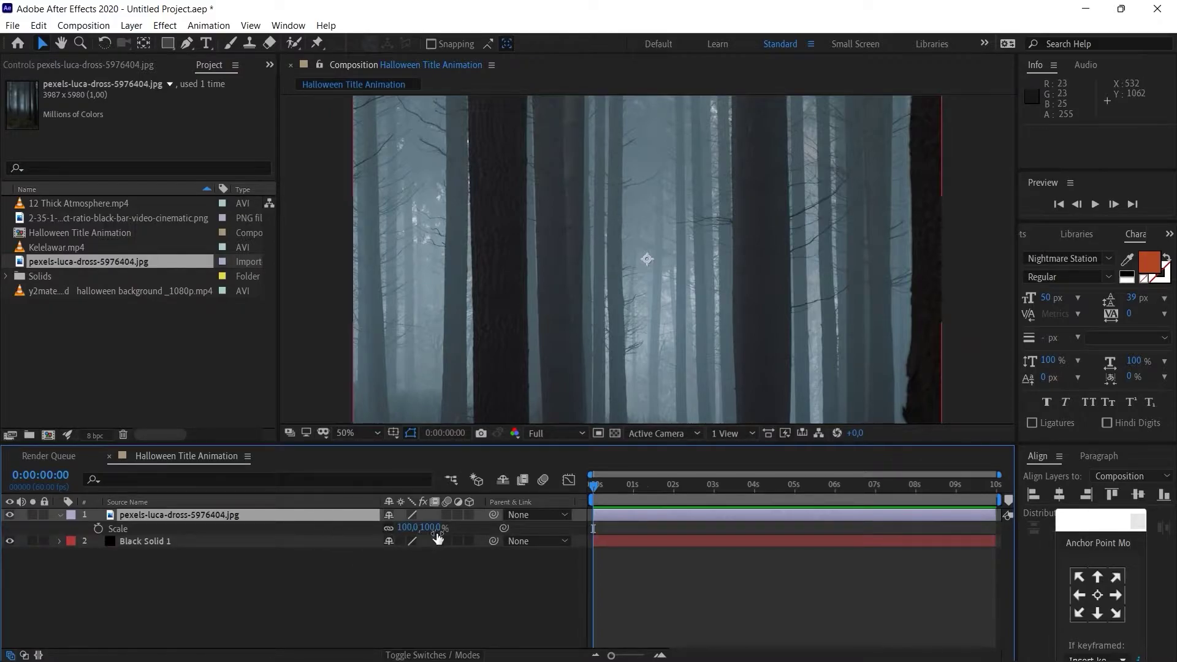
pyautogui.click(434, 527)
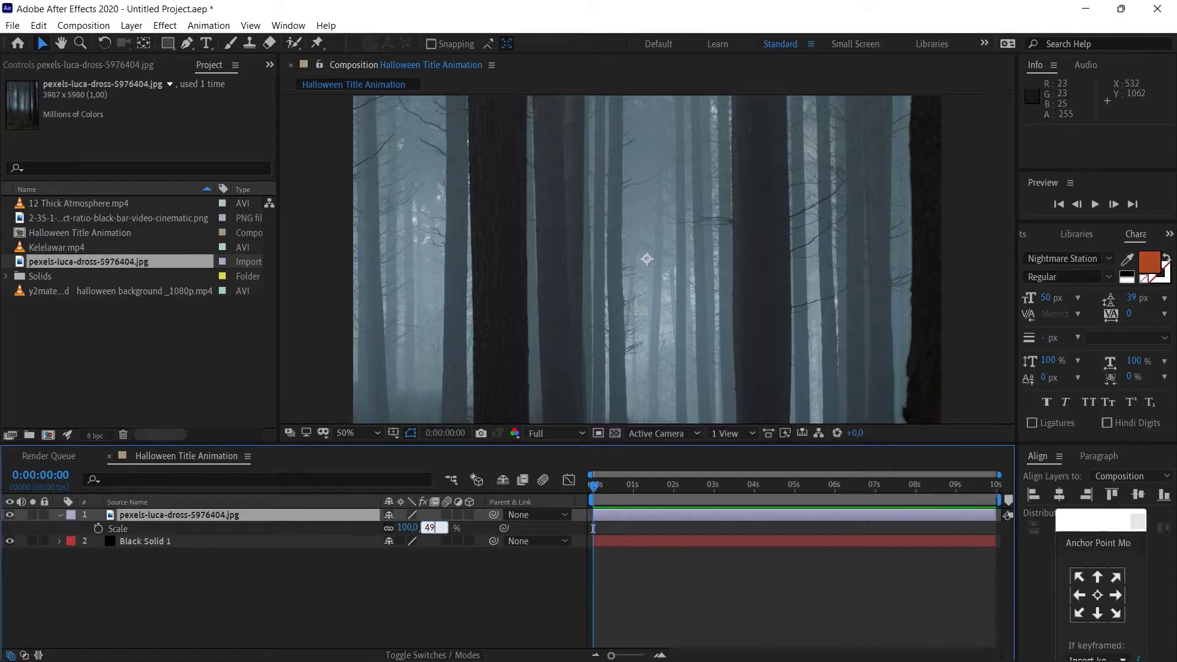
pyautogui.write('49')
pyautogui.press('Return')
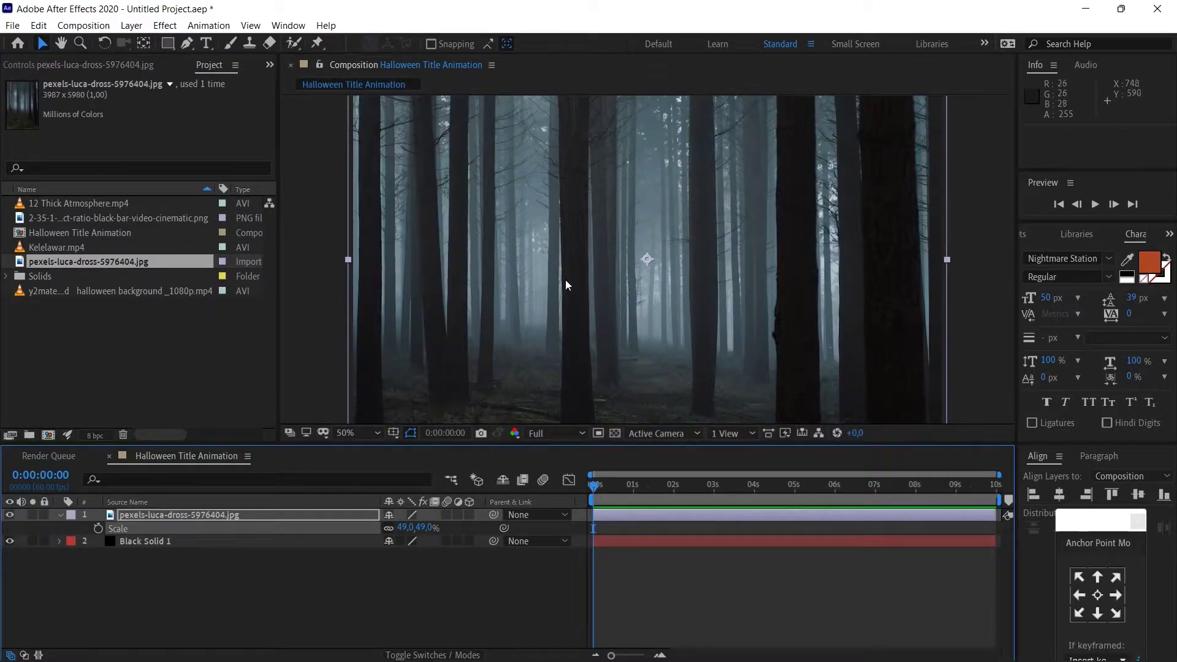
# - Find the Curves color correction effect and apply it to the forest image layer
pyautogui.click(1029, 235)
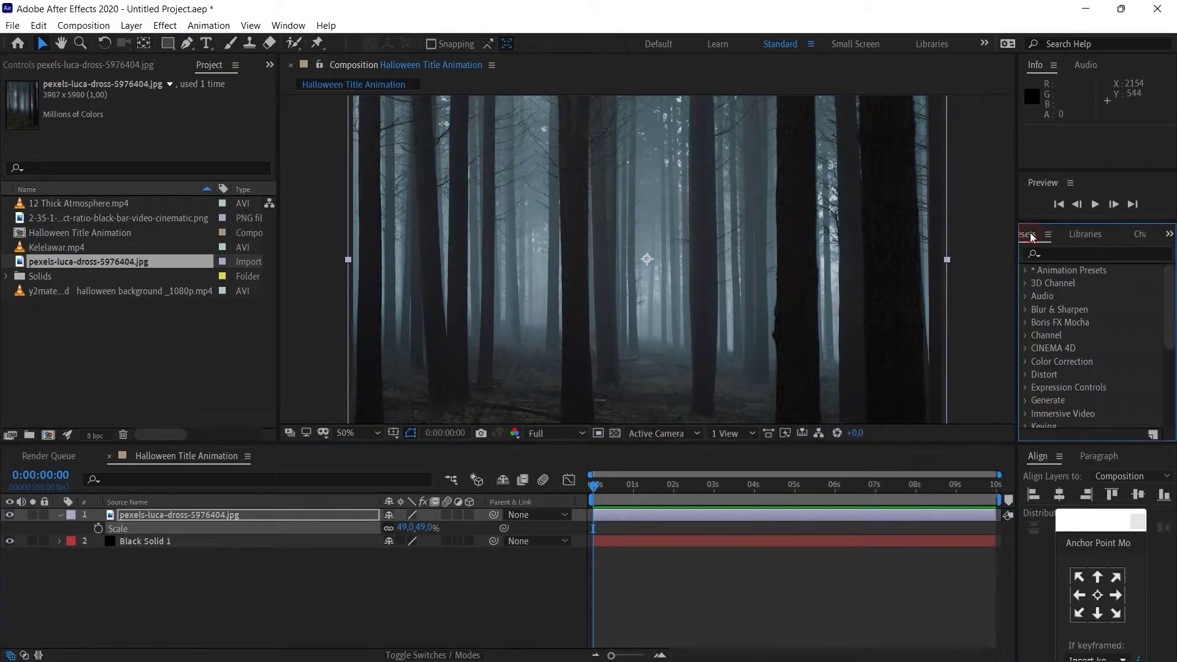
pyautogui.click(1080, 250)
pyautogui.write('curves')
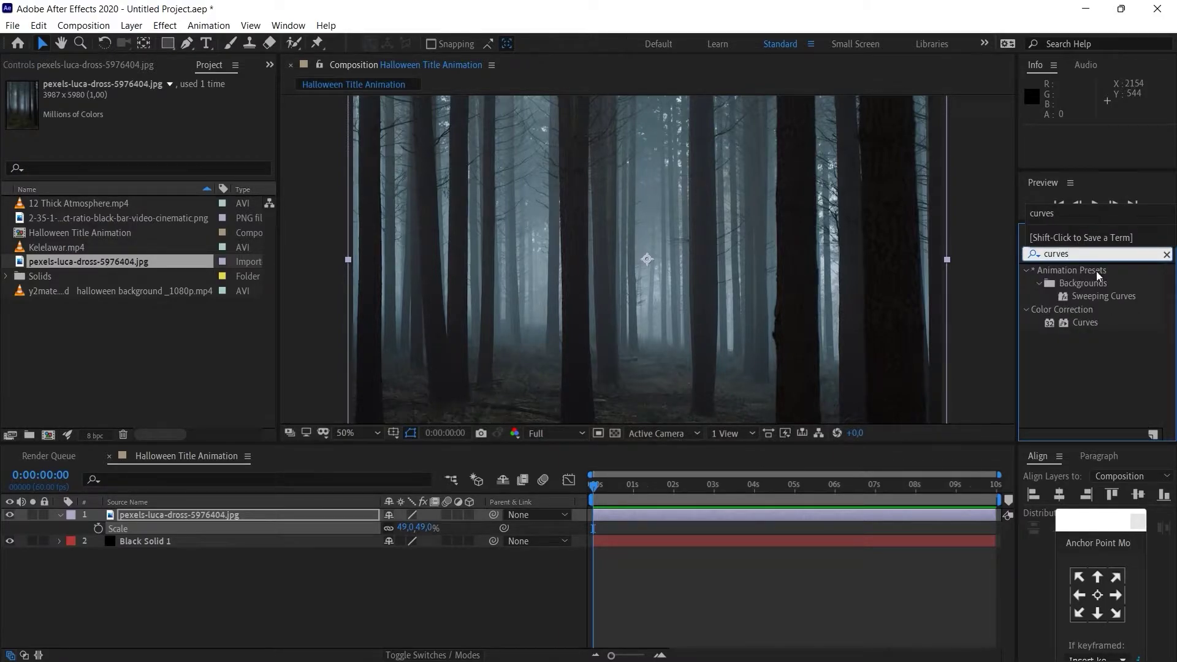
pyautogui.click(1080, 324)
pyautogui.moveTo(1088, 323); pyautogui.dragTo(264, 515)
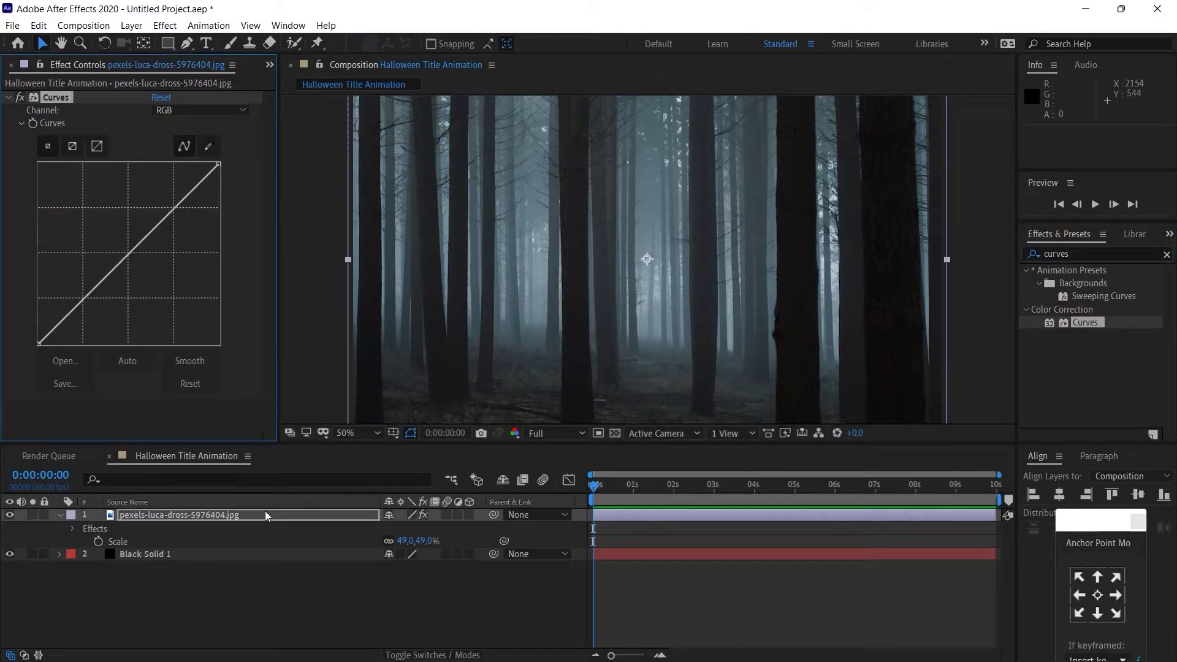
# - Raise the midpoint of the red channel curve to tint the forest image red
pyautogui.click(202, 110)
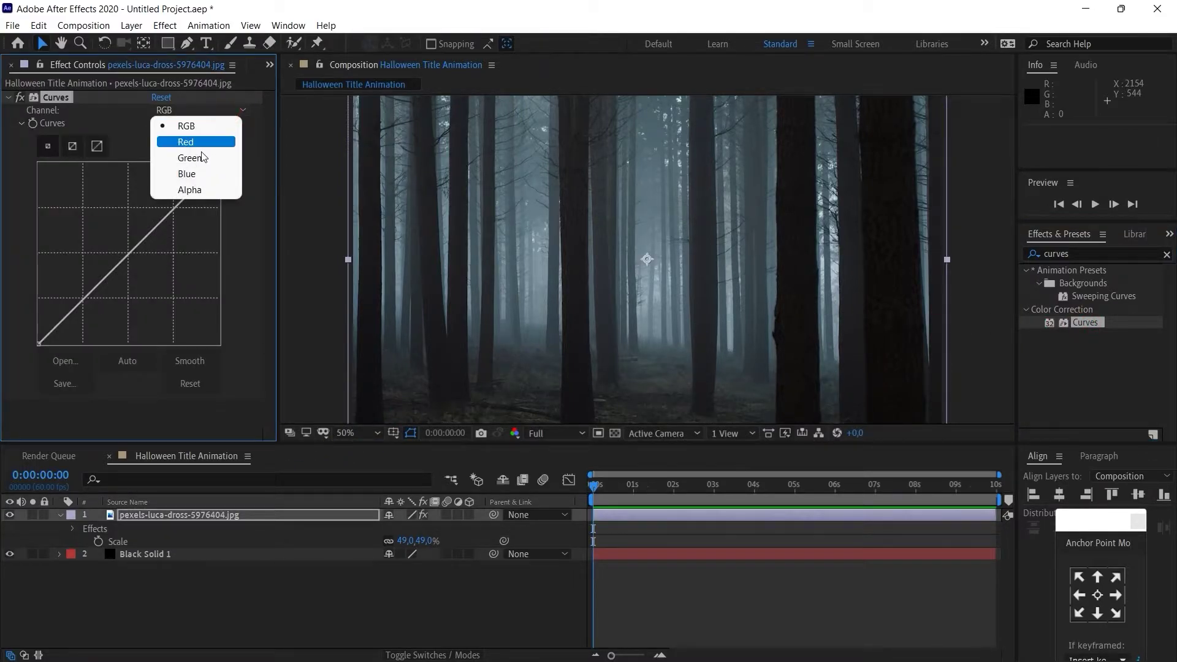
pyautogui.click(202, 139)
pyautogui.moveTo(126, 258); pyautogui.dragTo(111, 237)
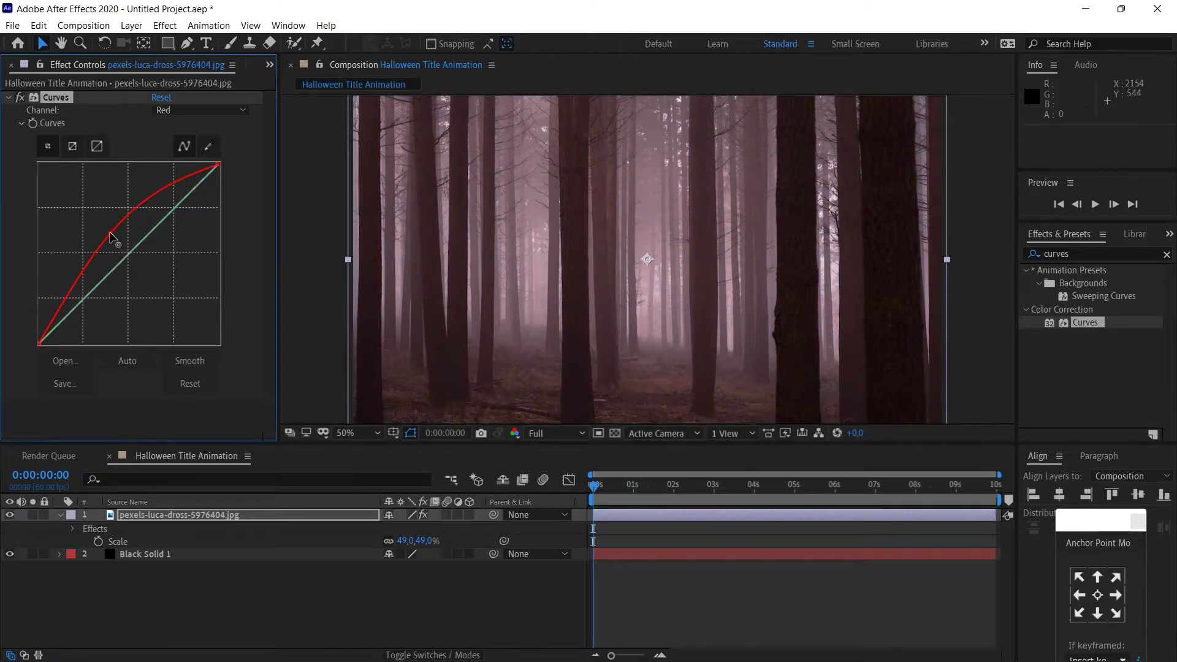
# - Lower the midpoints of the green and blue channel curves slightly below the diagonal
pyautogui.click(191, 111)
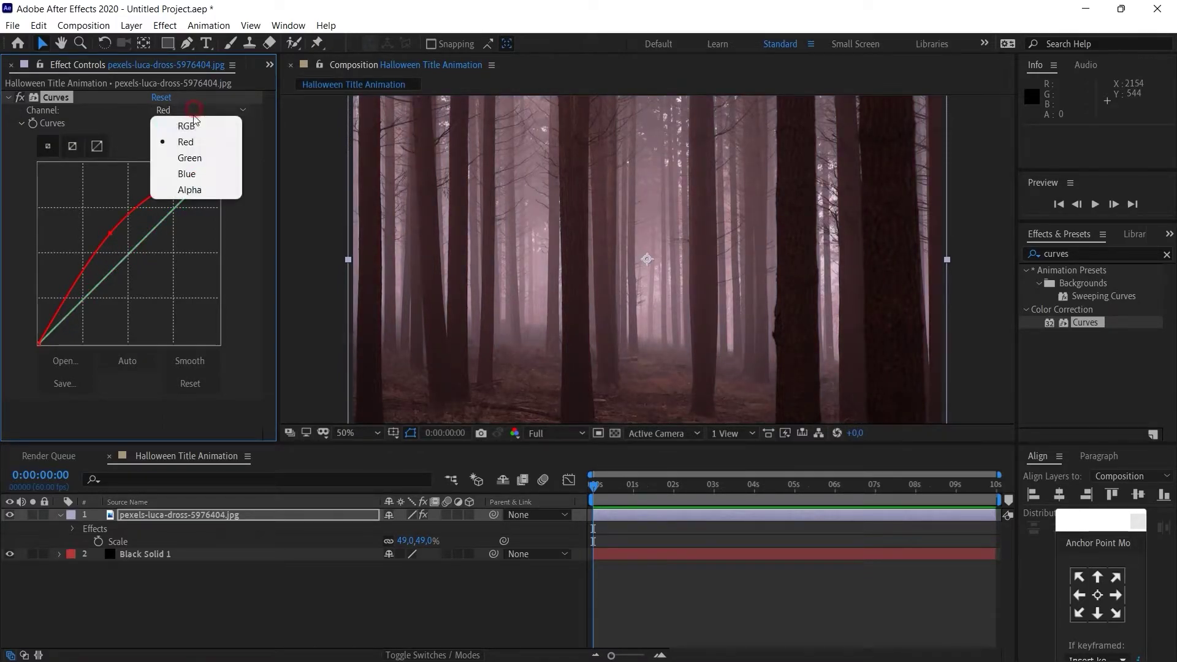
pyautogui.click(195, 158)
pyautogui.moveTo(131, 251); pyautogui.dragTo(136, 257)
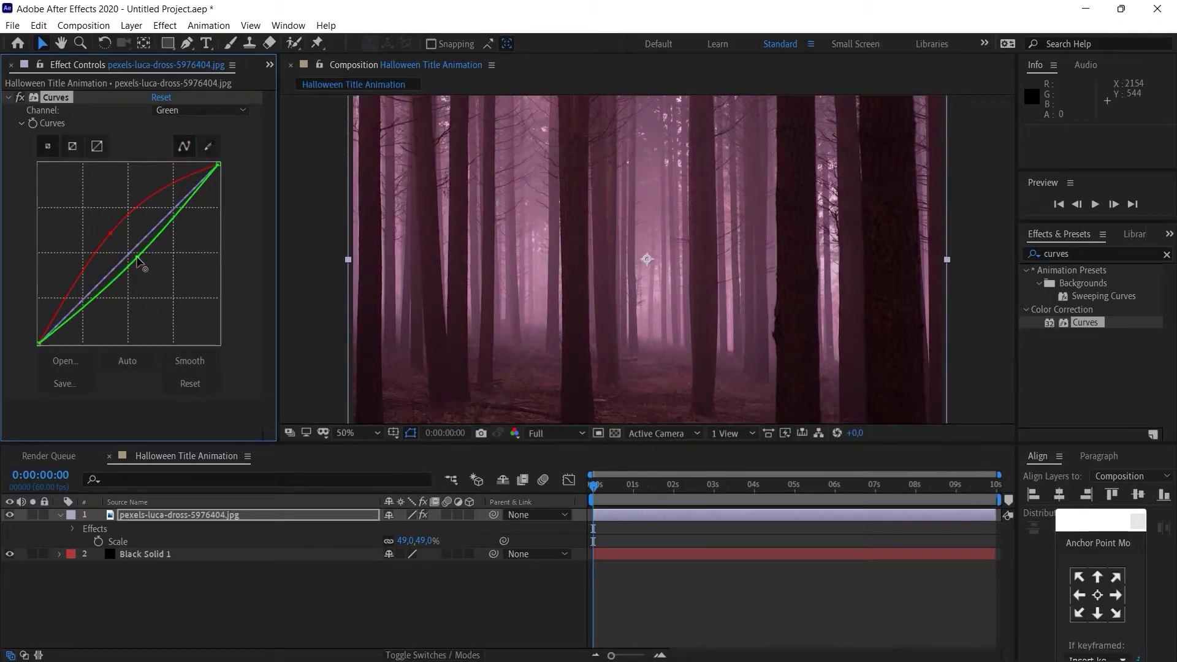
pyautogui.click(196, 110)
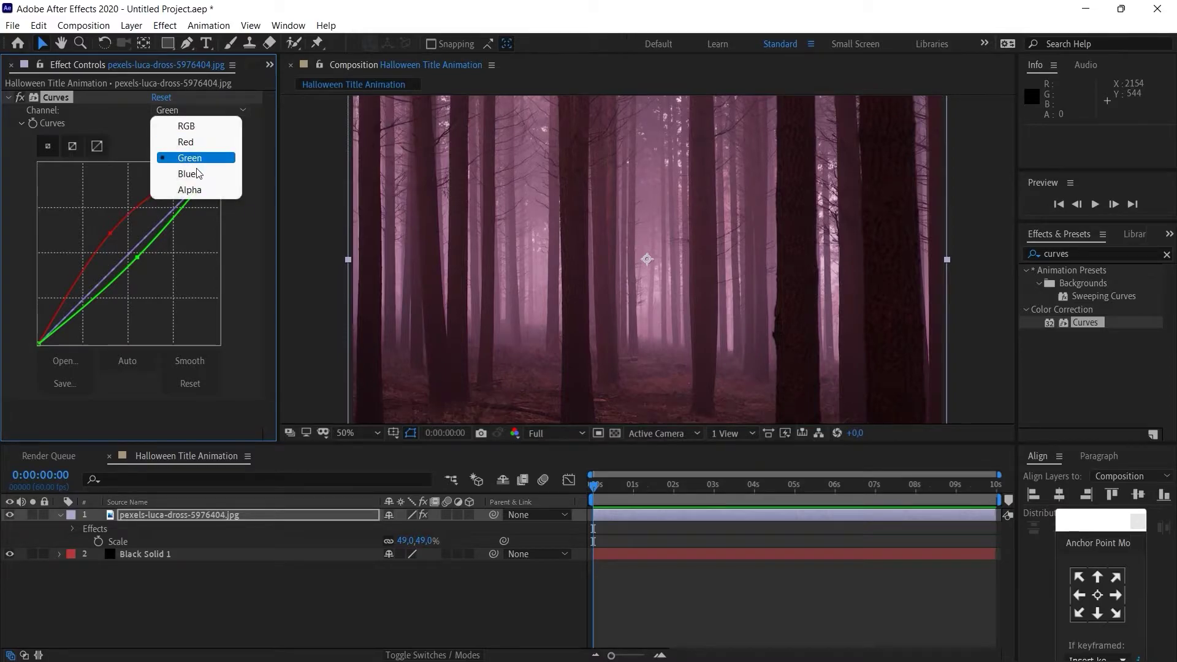
pyautogui.click(194, 174)
pyautogui.moveTo(133, 256); pyautogui.dragTo(137, 257)
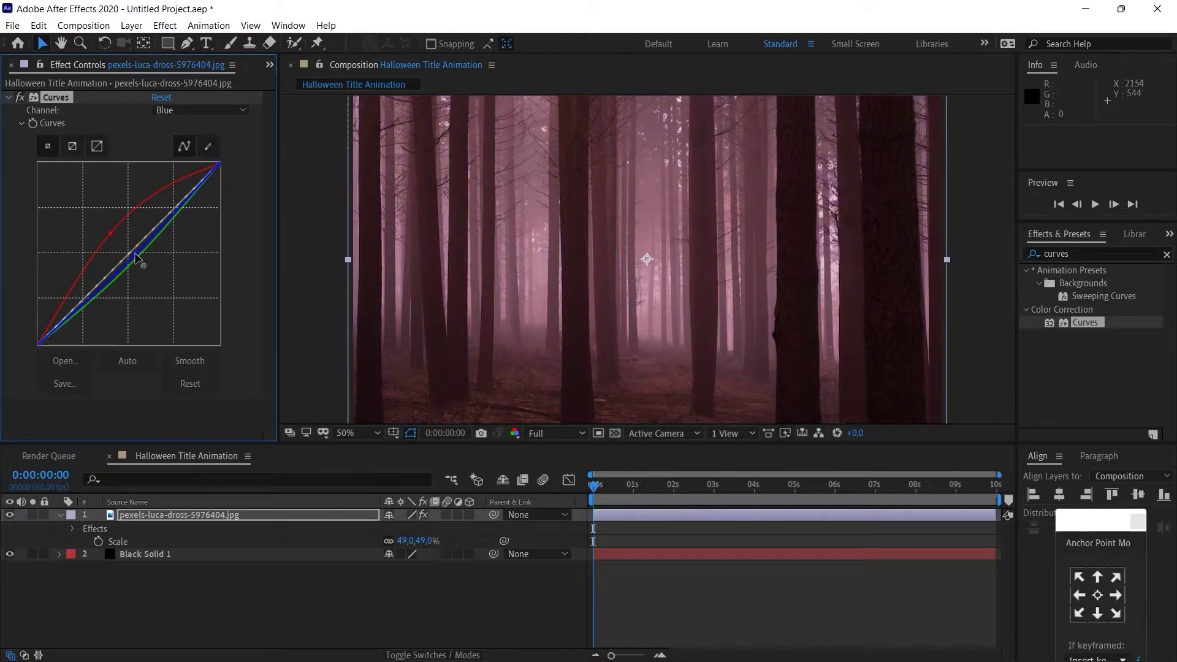
# - Raise the red curve's midpoint slightly further and compare the image with the Curves effect off and on
pyautogui.click(109, 236)
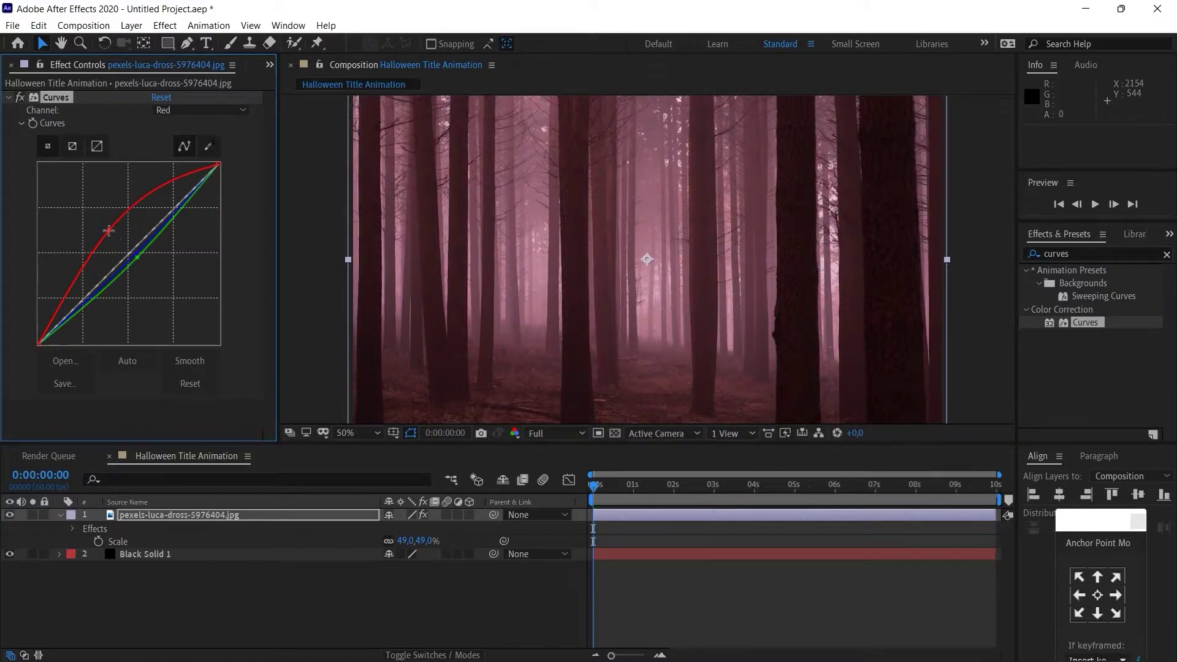
pyautogui.click(21, 98)
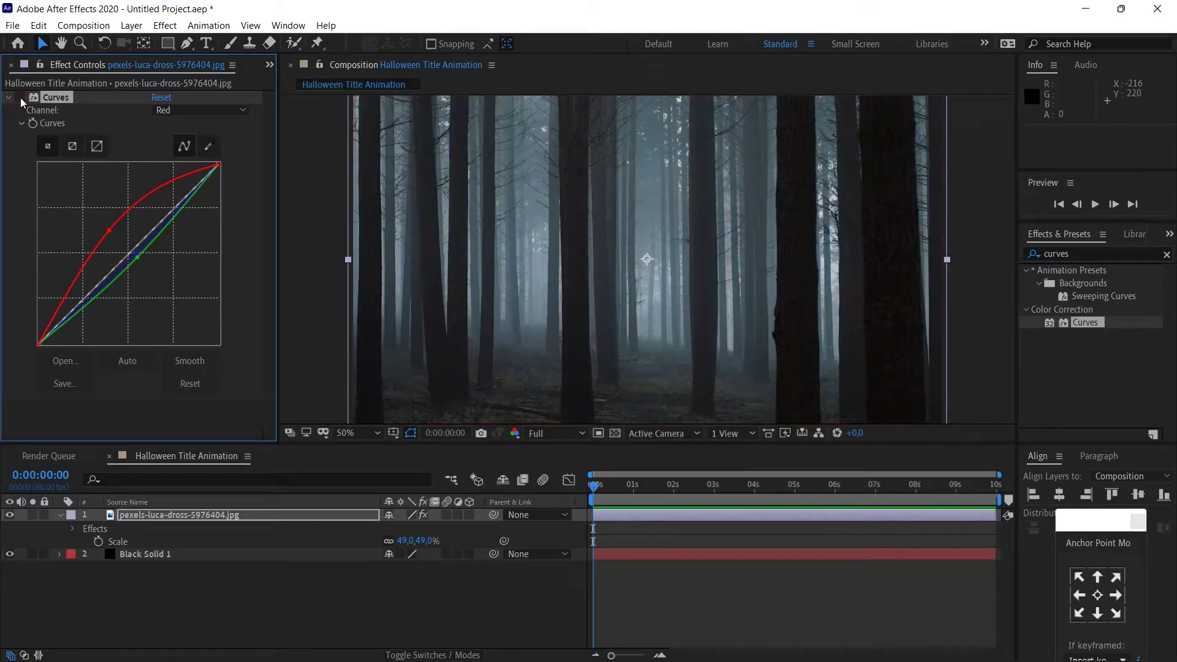
pyautogui.click(20, 98)
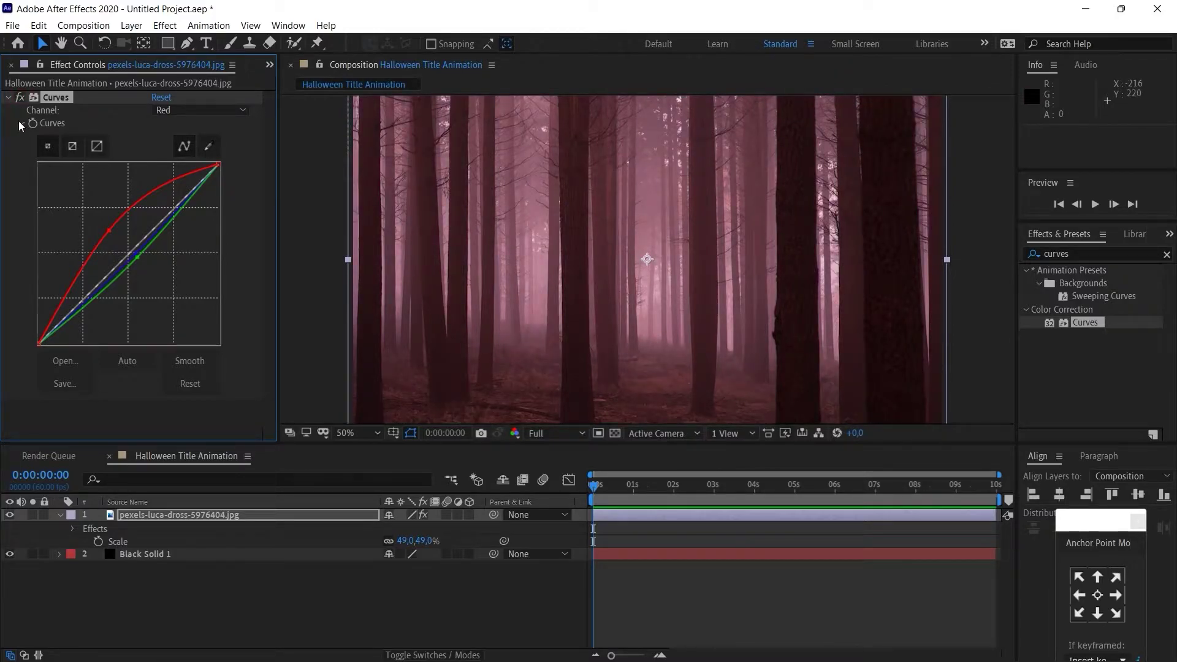
# - Set the forest image layer's opacity to 10%
pyautogui.click(178, 513)
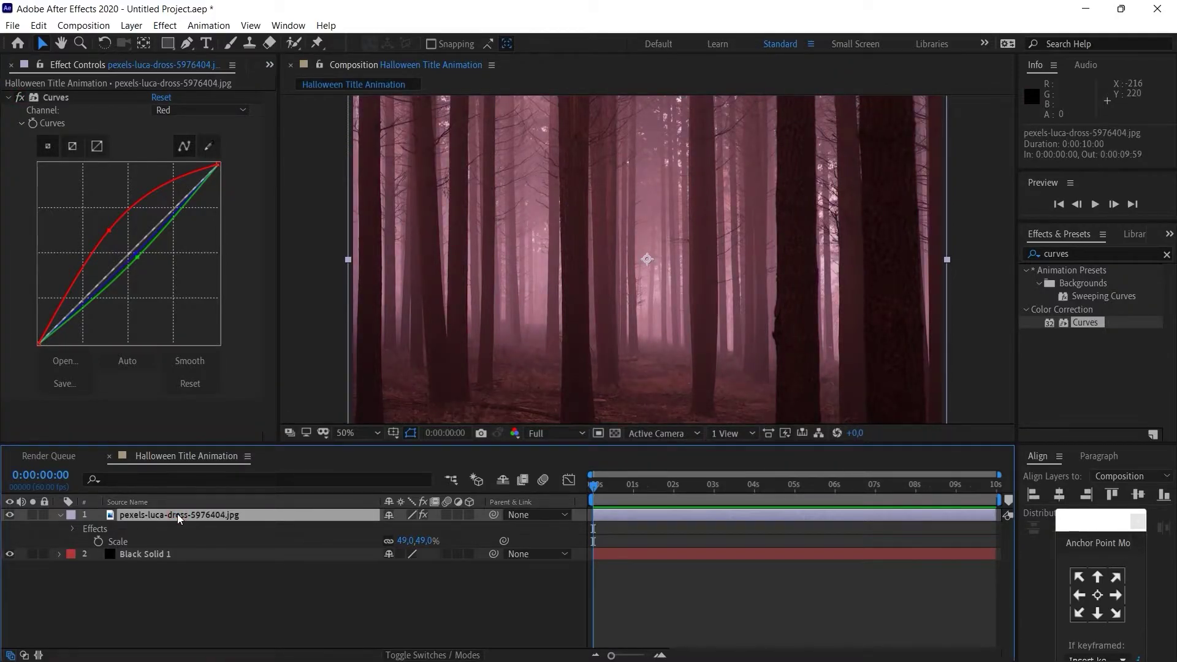
pyautogui.press('t')
pyautogui.click(395, 527)
pyautogui.write('10')
pyautogui.press('Return')
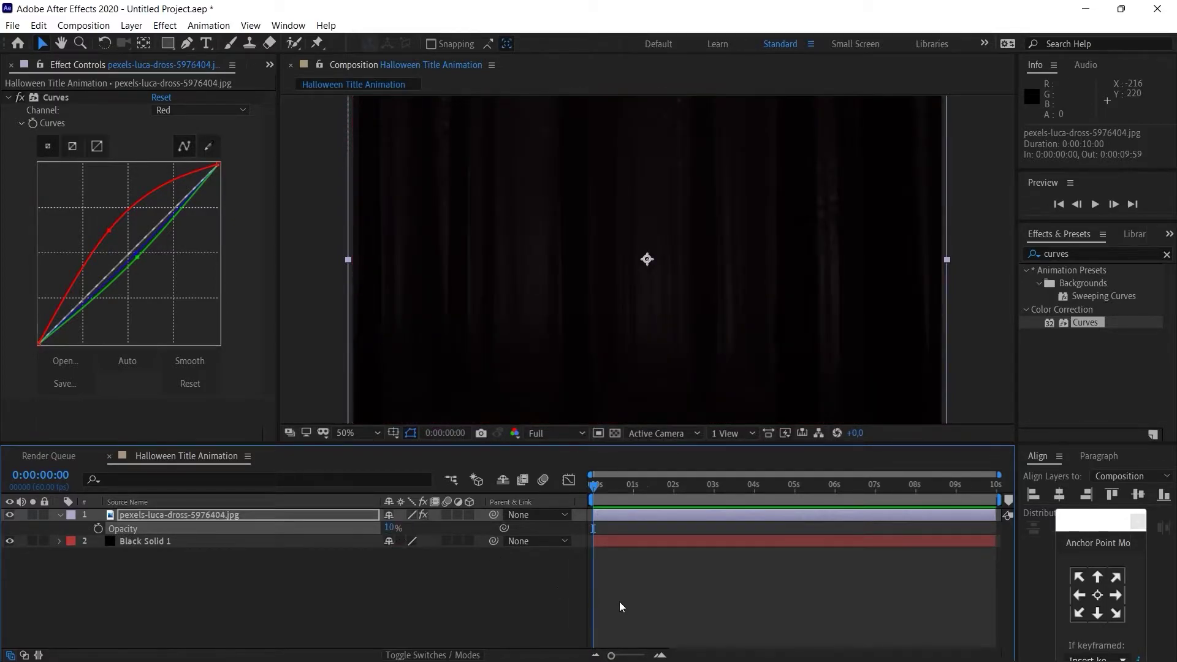
pyautogui.click(693, 611)
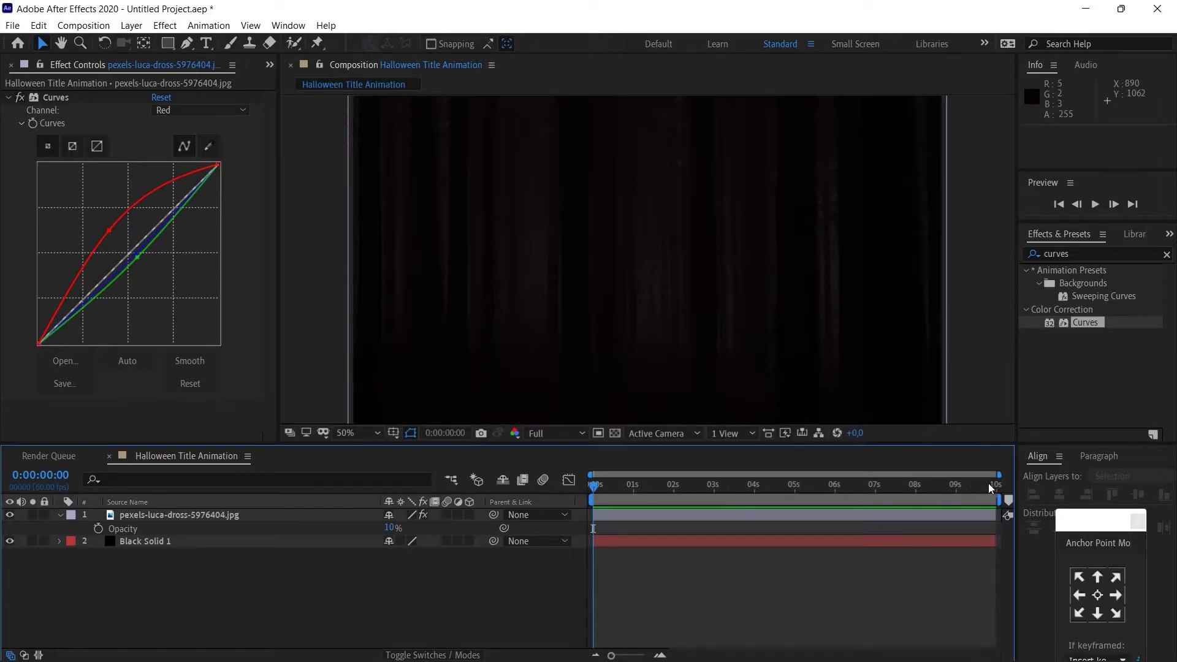
# - Keyframe the forest layer's opacity at 10% at the start and 40% at frame 30, and scrub to preview the fade
pyautogui.moveTo(999, 475); pyautogui.dragTo(746, 476)
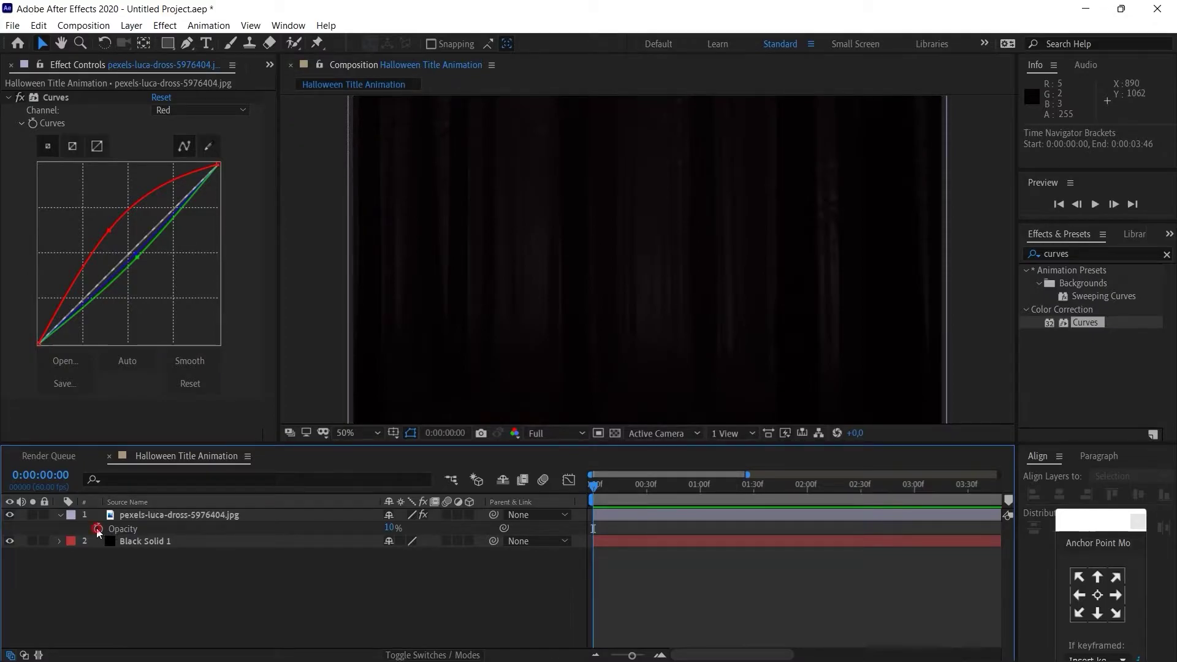
pyautogui.click(98, 528)
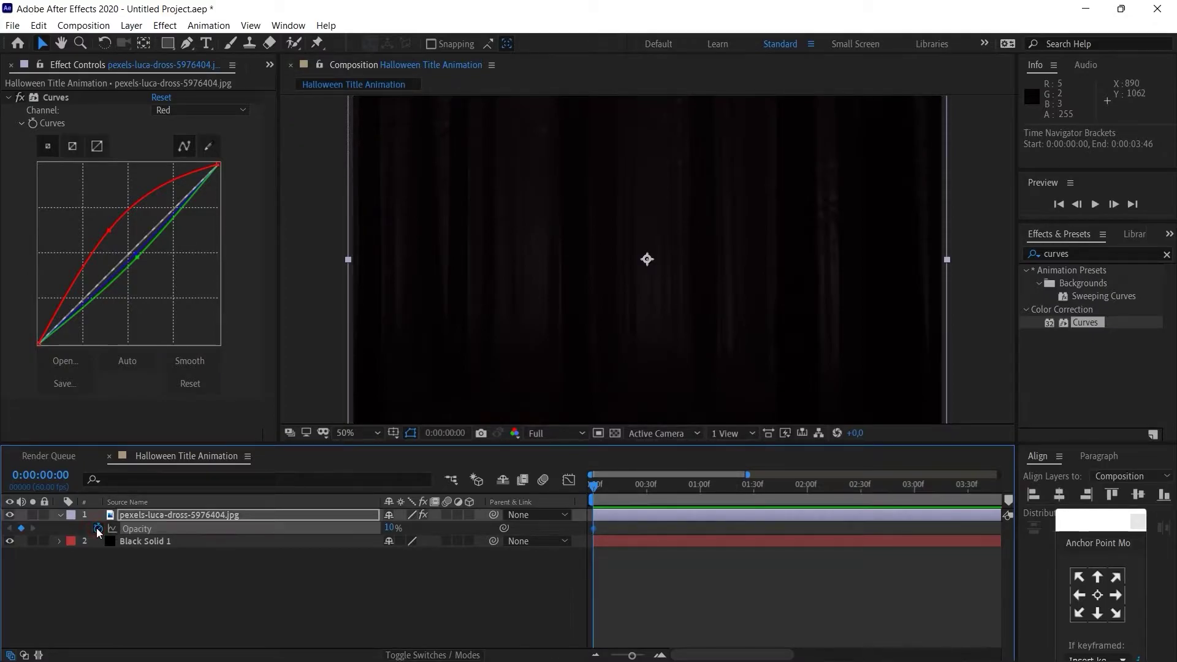
pyautogui.click(647, 490)
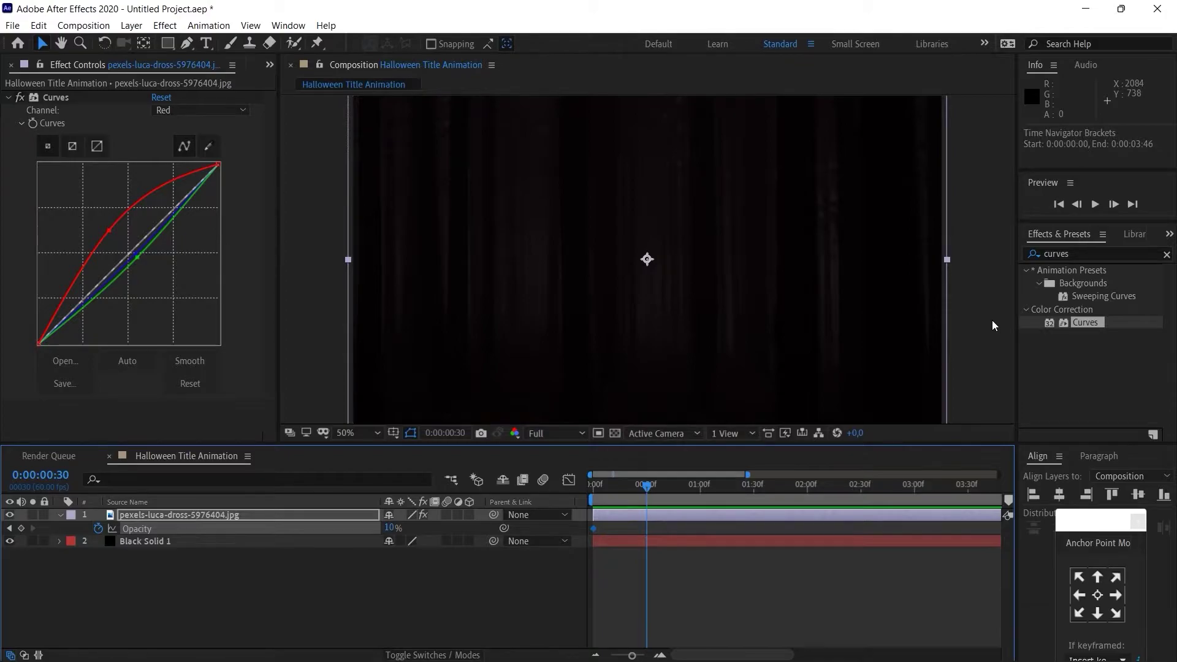
pyautogui.click(388, 527)
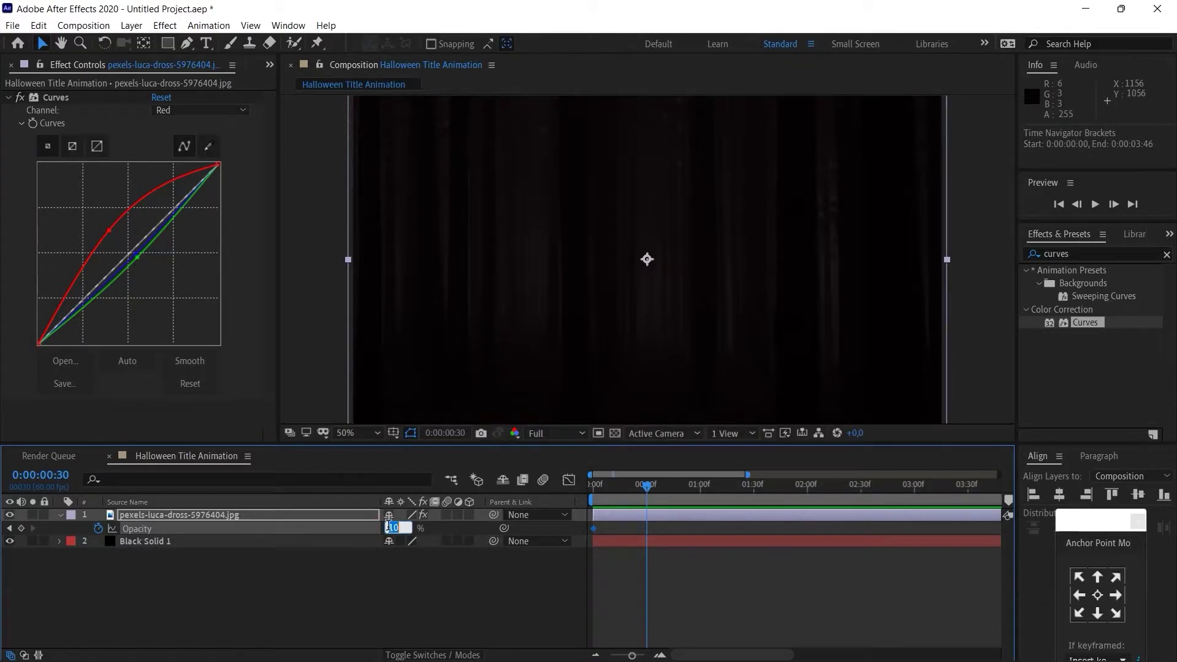
pyautogui.press('Return')
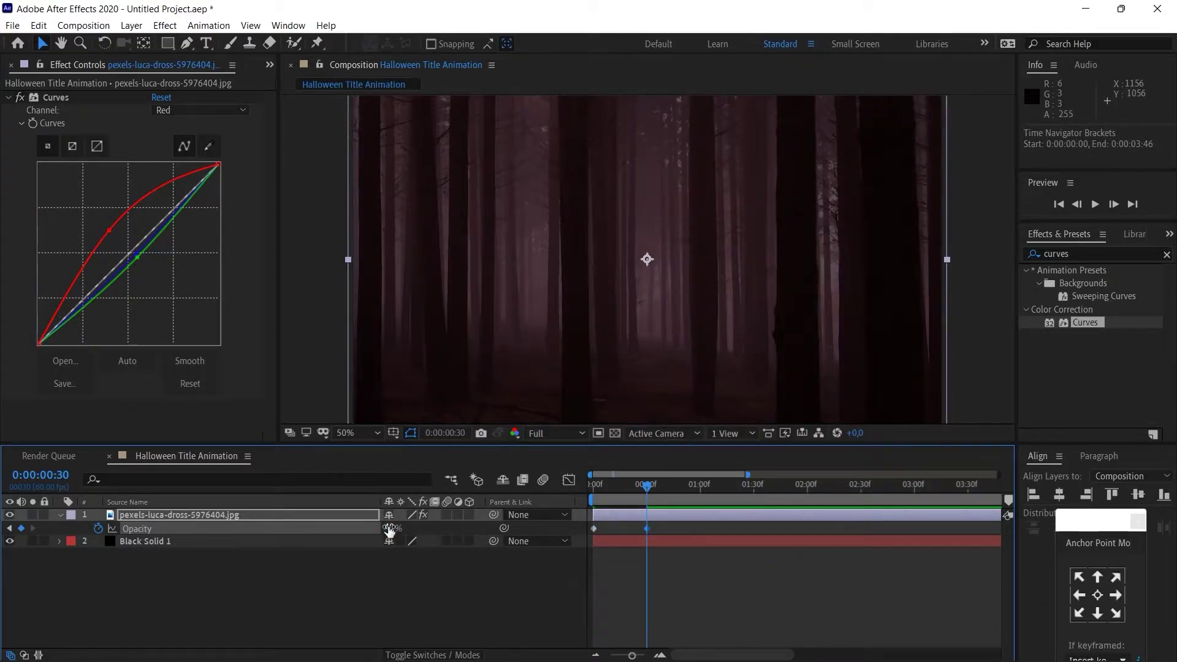
pyautogui.click(699, 576)
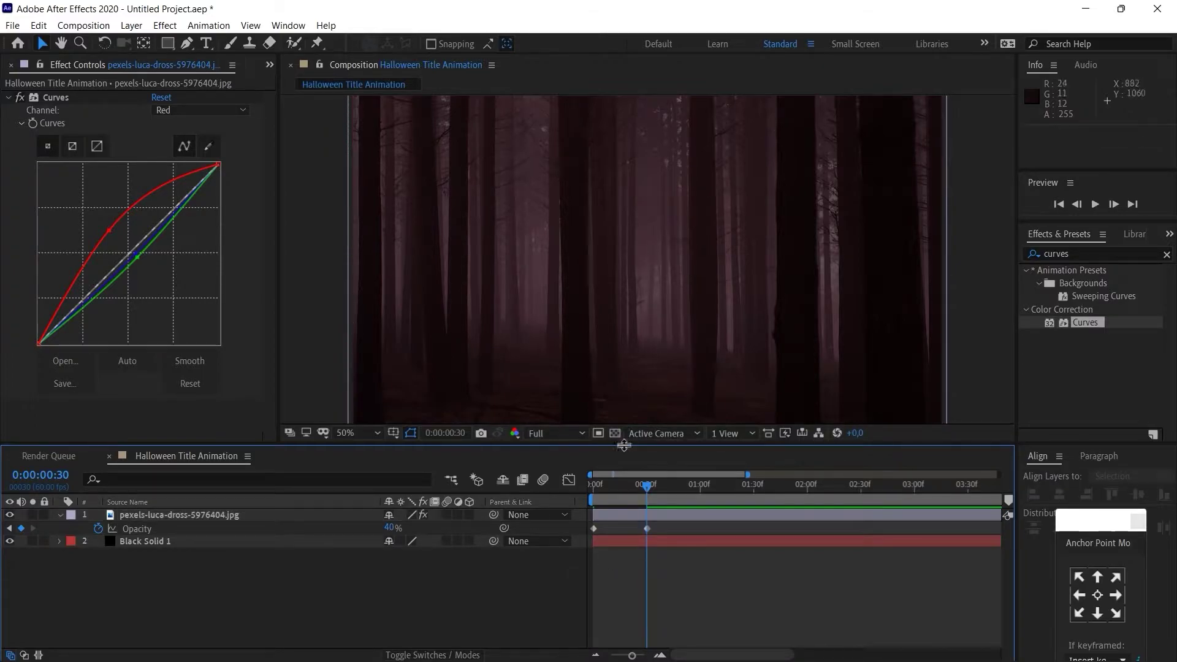
pyautogui.moveTo(590, 494); pyautogui.dragTo(637, 489)
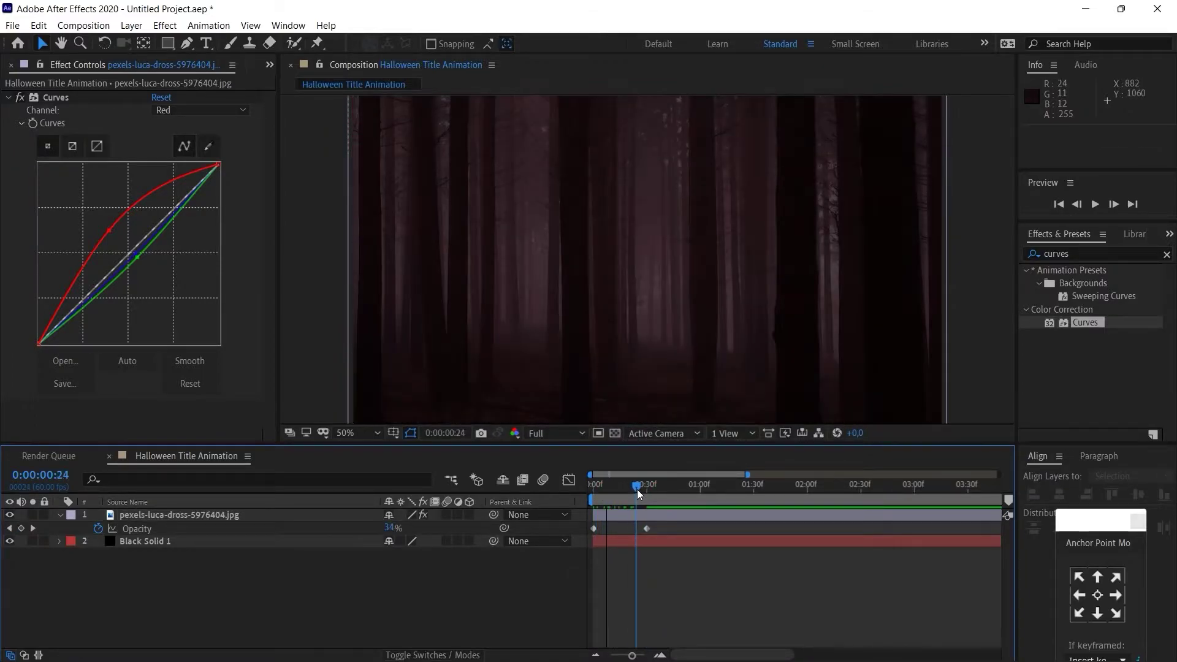
# - Copy the two opacity keyframes, paste them at 1 second, and scrub through the repeated flicker
pyautogui.click(700, 490)
pyautogui.moveTo(661, 521); pyautogui.dragTo(587, 531)
pyautogui.hotkey('ctrl', 'v')
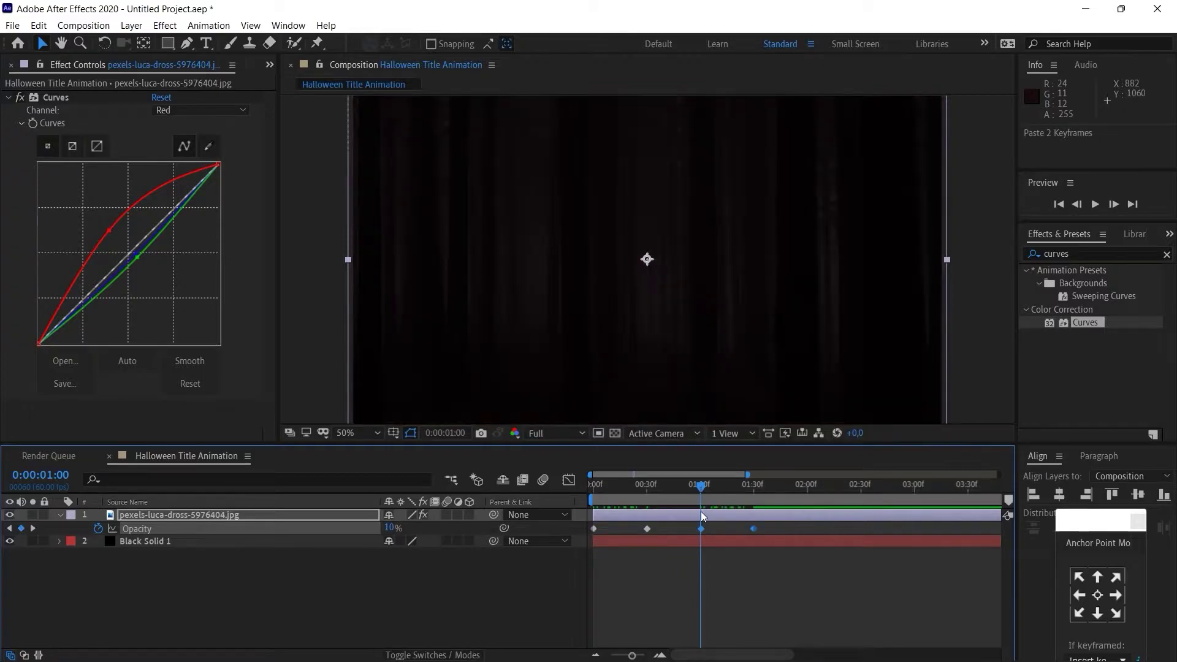
pyautogui.moveTo(678, 497); pyautogui.dragTo(728, 502)
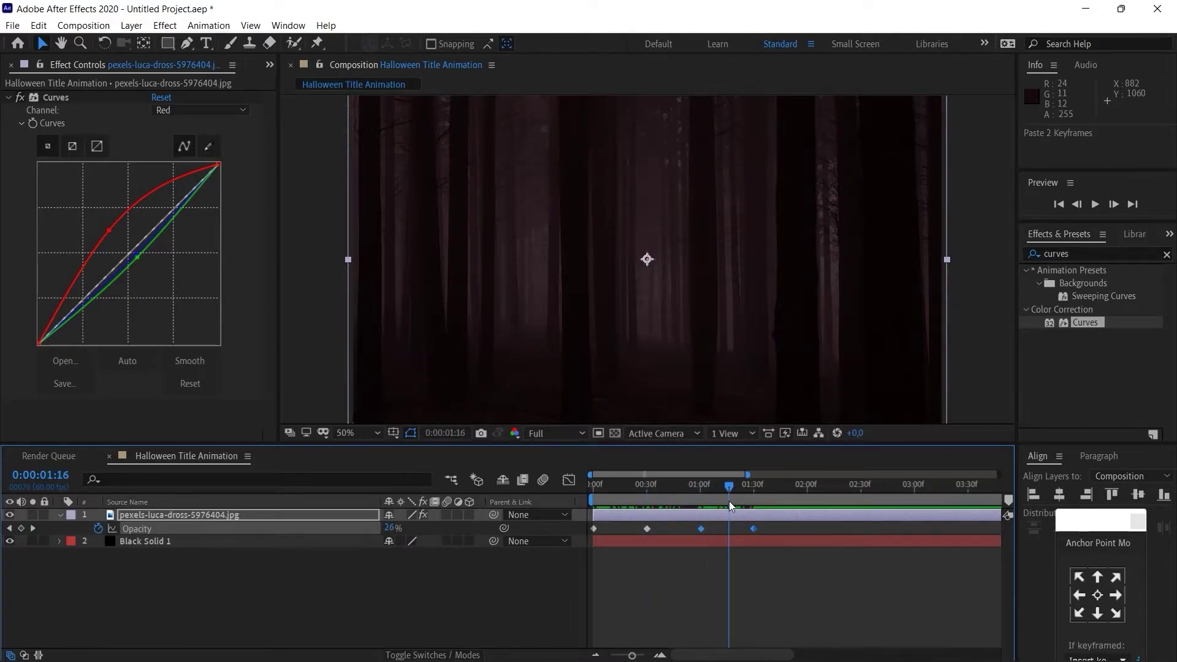
# - Paste the copied pair of forest-layer opacity keyframes at 2 seconds and again at 3 seconds
pyautogui.click(806, 490)
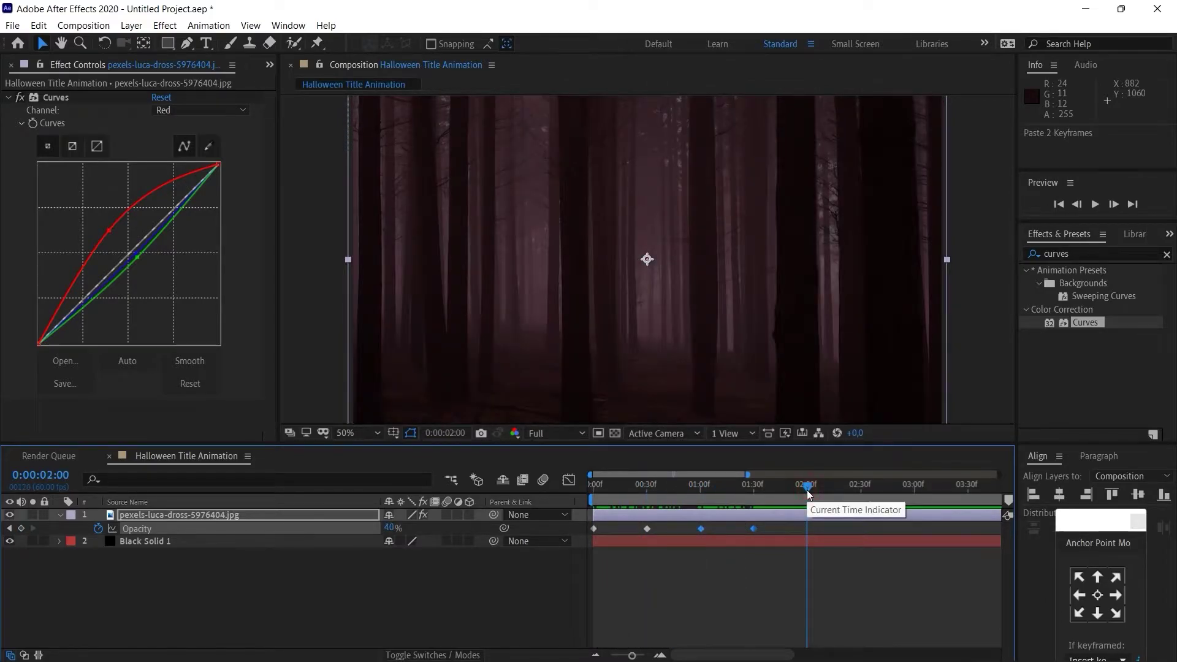
pyautogui.hotkey('ctrl', 'v')
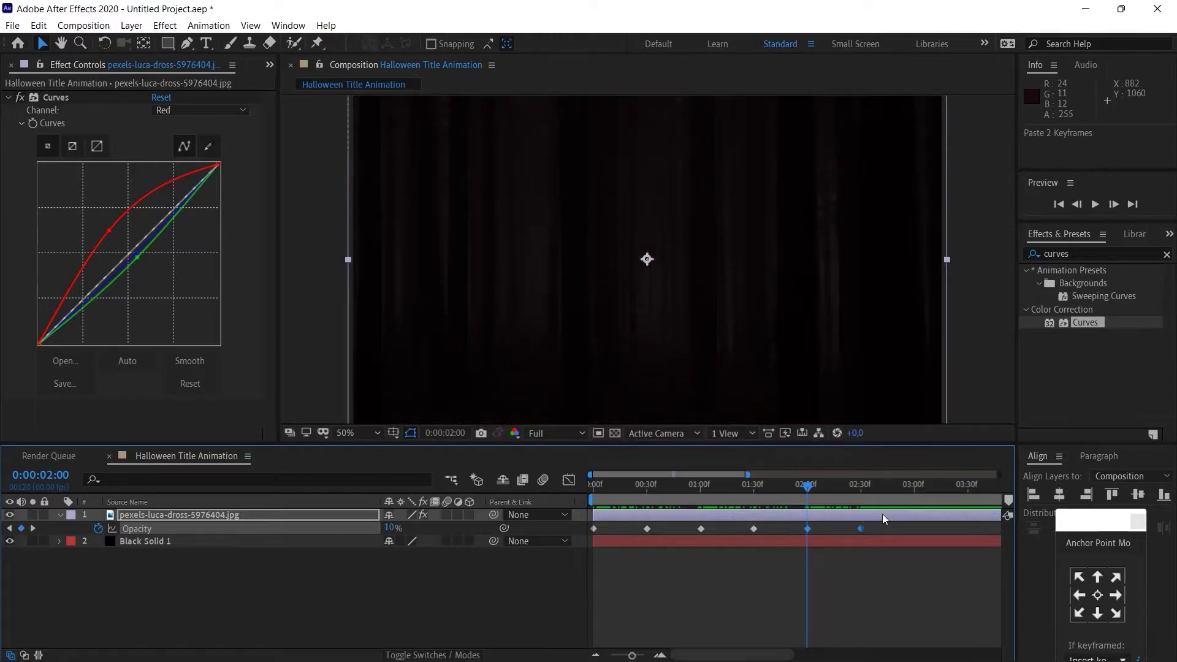
pyautogui.click(913, 491)
pyautogui.click(1114, 204)
# - Continue the forest flicker by pasting the opacity keyframe pair at 4, 5 and 6 seconds
pyautogui.moveTo(754, 654); pyautogui.dragTo(839, 641)
pyautogui.click(744, 488)
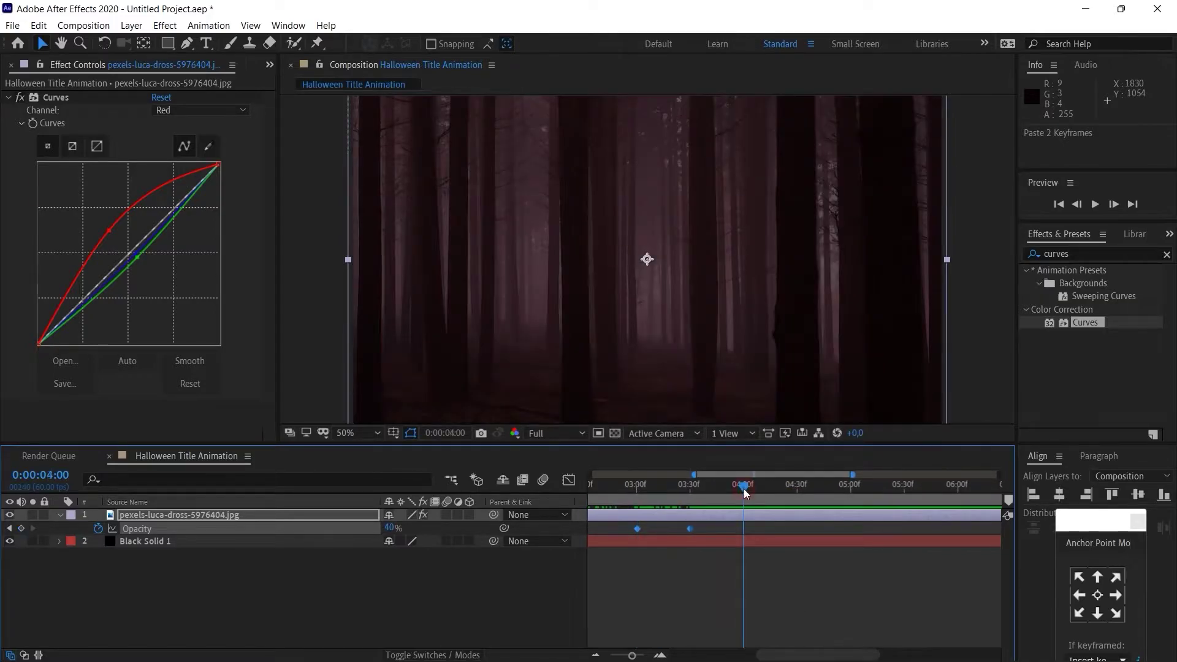
pyautogui.hotkey('ctrl', 'v')
pyautogui.moveTo(825, 655); pyautogui.dragTo(869, 643)
pyautogui.click(728, 484)
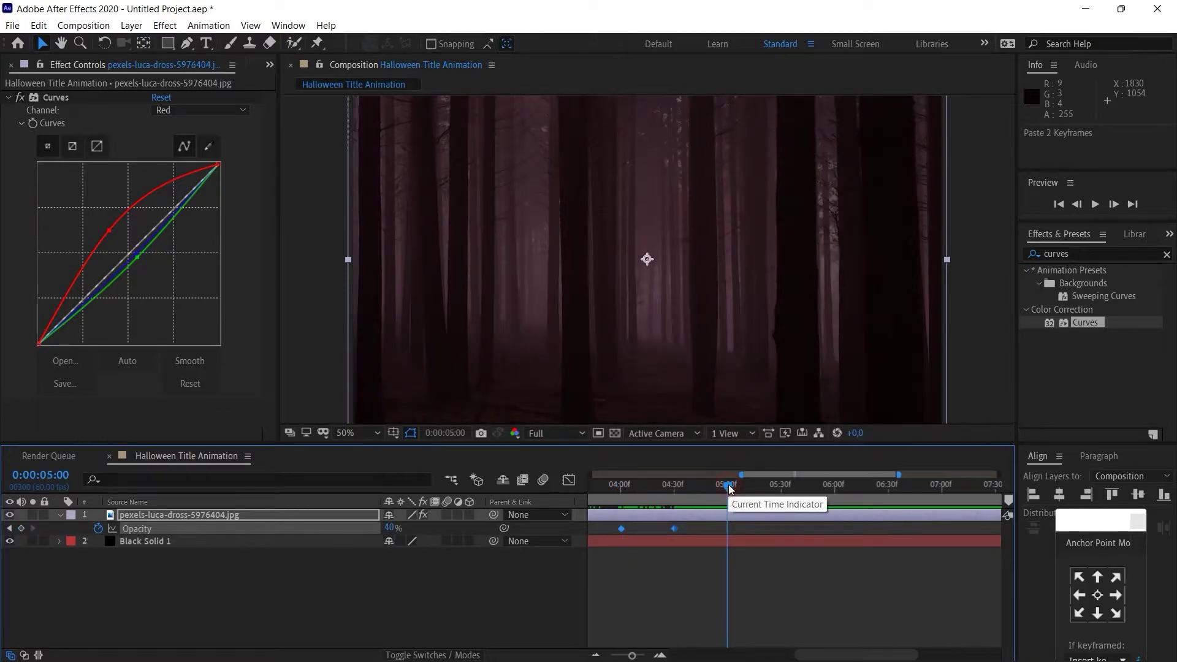
pyautogui.hotkey('ctrl', 'v')
pyautogui.click(833, 488)
pyautogui.hotkey('ctrl', 'v')
# - Reselect the forest image layer and paste the opacity keyframe pair at 7, 8 and 9 seconds
pyautogui.click(888, 642)
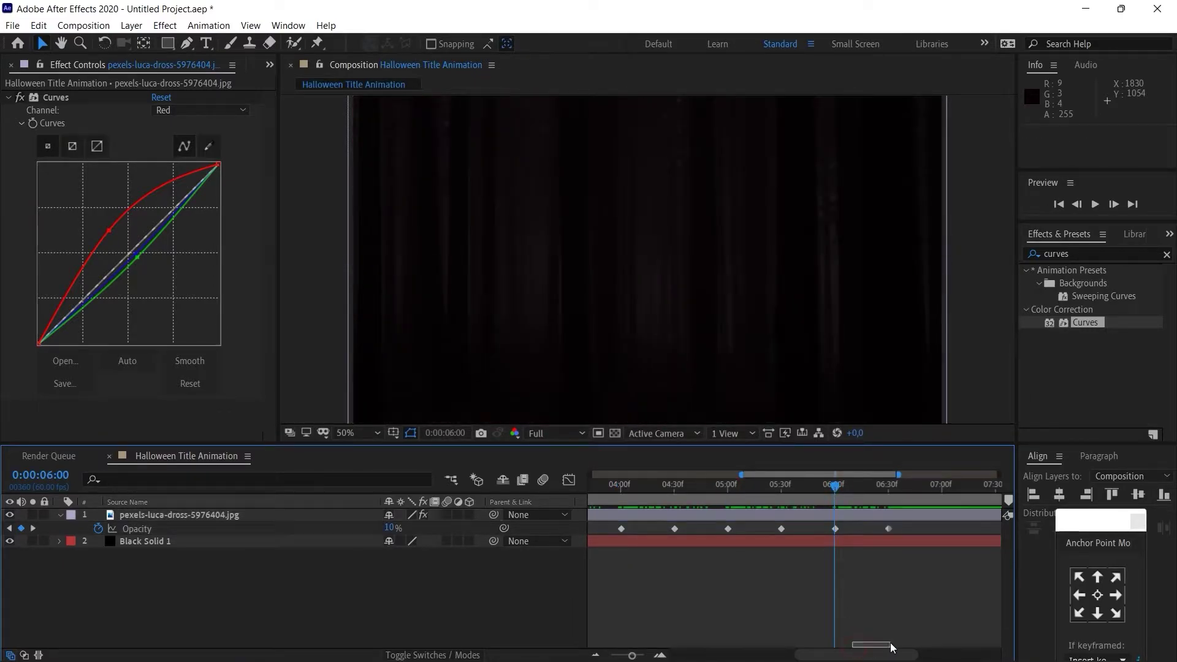
pyautogui.moveTo(888, 652); pyautogui.dragTo(927, 654)
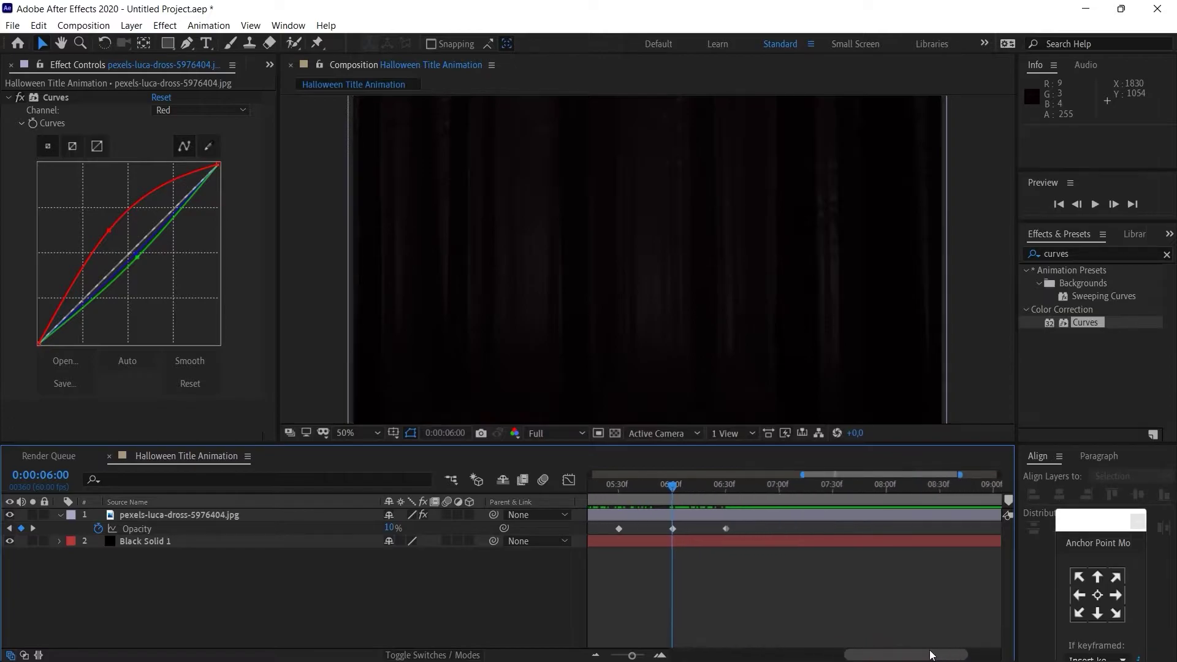
pyautogui.click(356, 515)
pyautogui.click(779, 491)
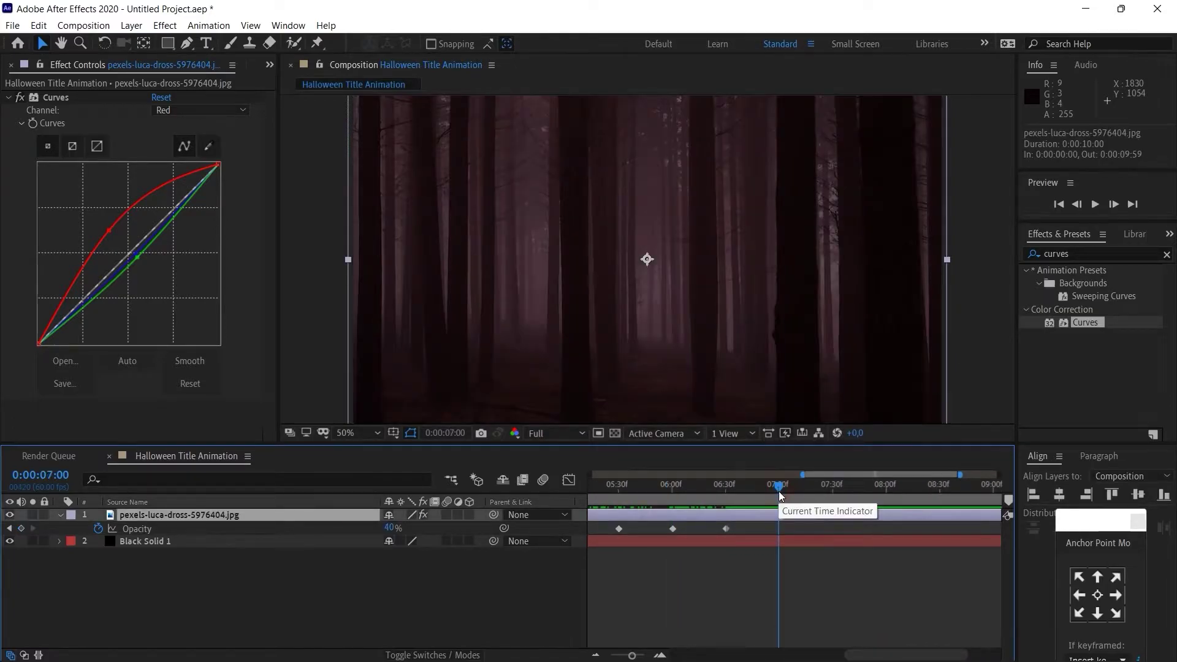
pyautogui.hotkey('ctrl', 'v')
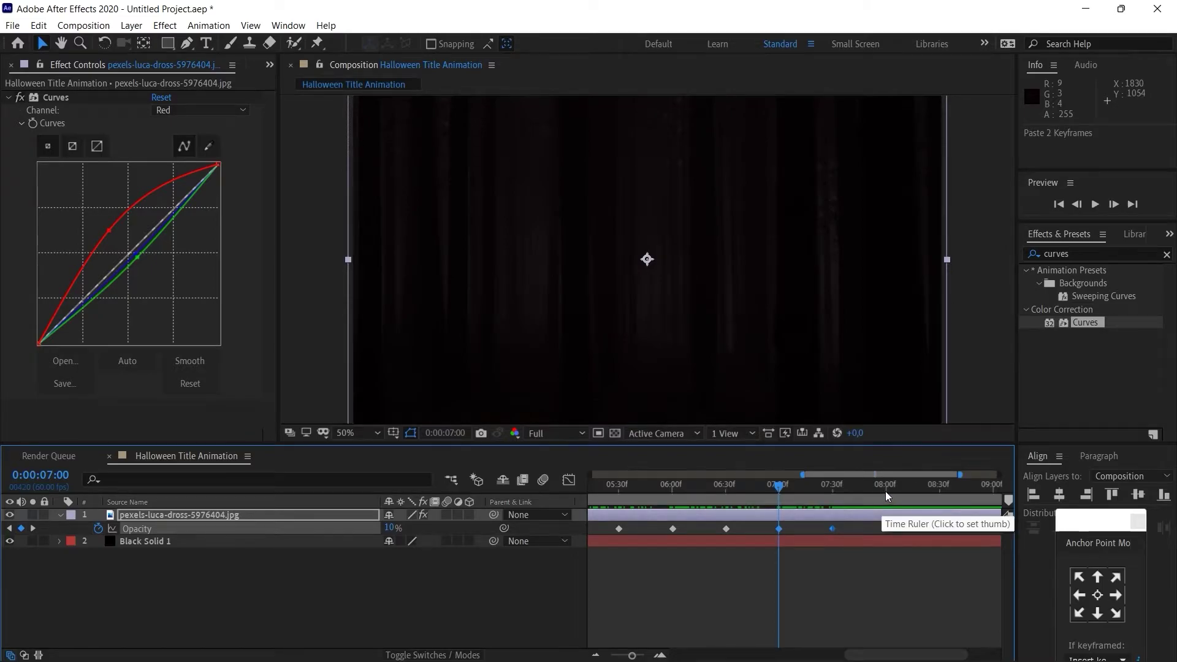
pyautogui.click(885, 491)
pyautogui.hotkey('ctrl', 'v')
pyautogui.moveTo(890, 657); pyautogui.dragTo(922, 657)
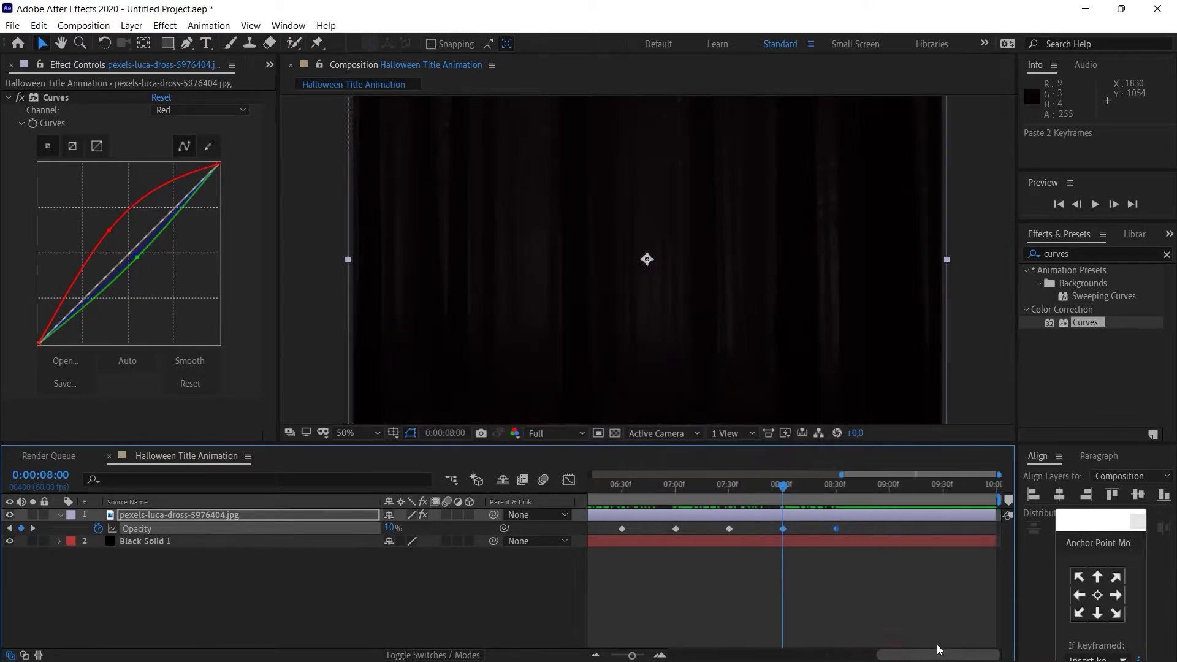
pyautogui.click(890, 490)
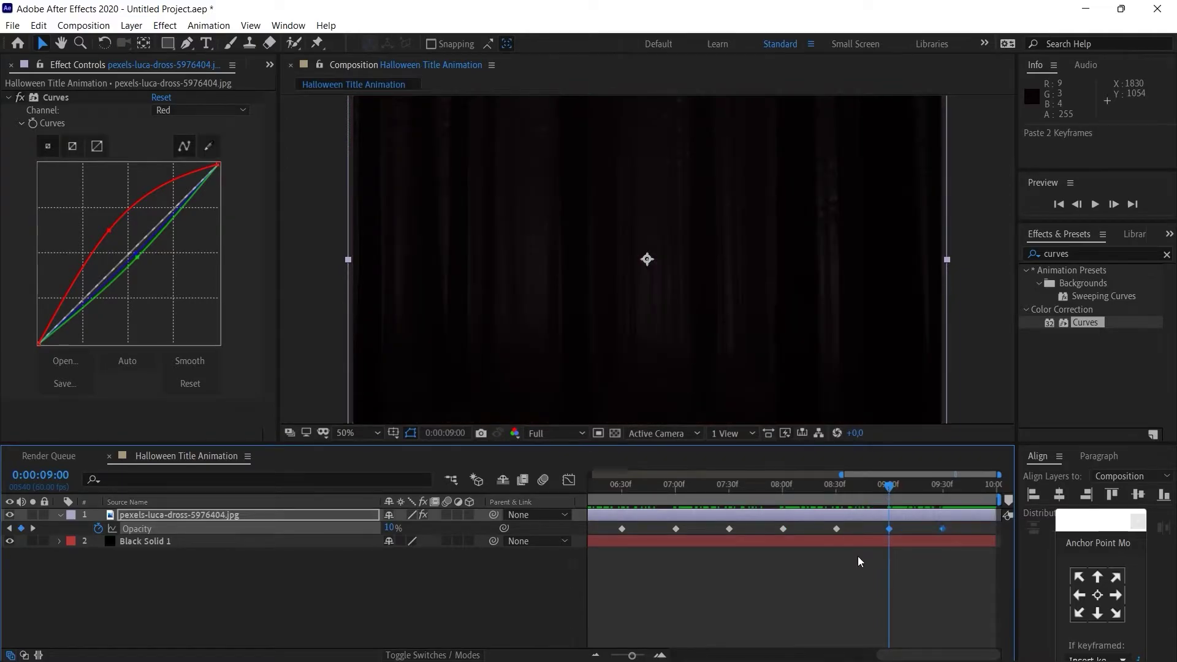
# - Fit the full 10-second timeline in view, set the preview resolution to Half and return to the start
pyautogui.press('-')
pyautogui.press('-')
pyautogui.click(800, 586)
pyautogui.moveTo(631, 501); pyautogui.dragTo(557, 528)
pyautogui.click(562, 433)
pyautogui.click(558, 484)
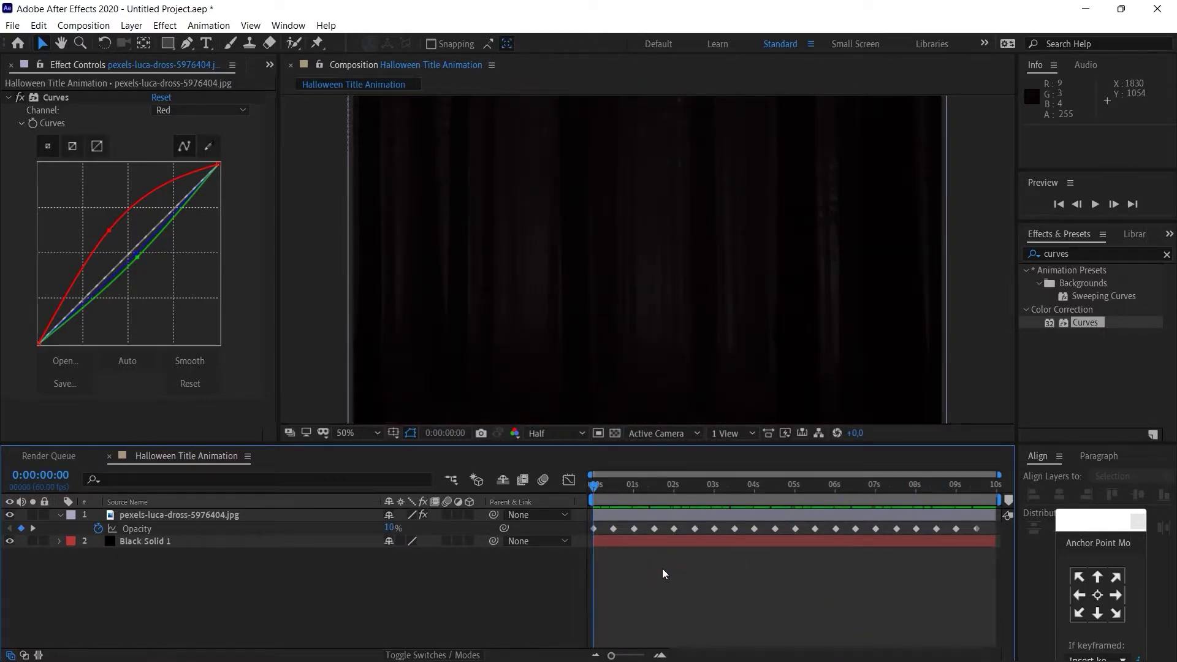
# - Add the 12 Thick Atmosphere.mp4 footage to the composition as a layer above the forest image
pyautogui.click(270, 64)
pyautogui.click(280, 101)
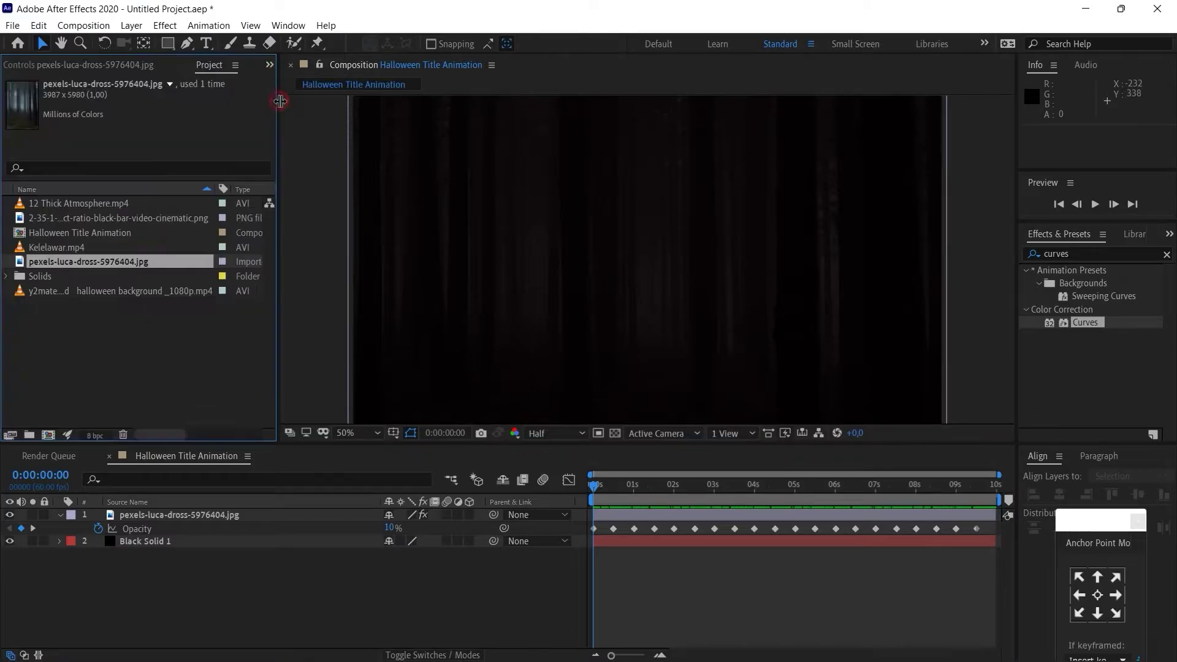
pyautogui.click(81, 362)
pyautogui.click(75, 206)
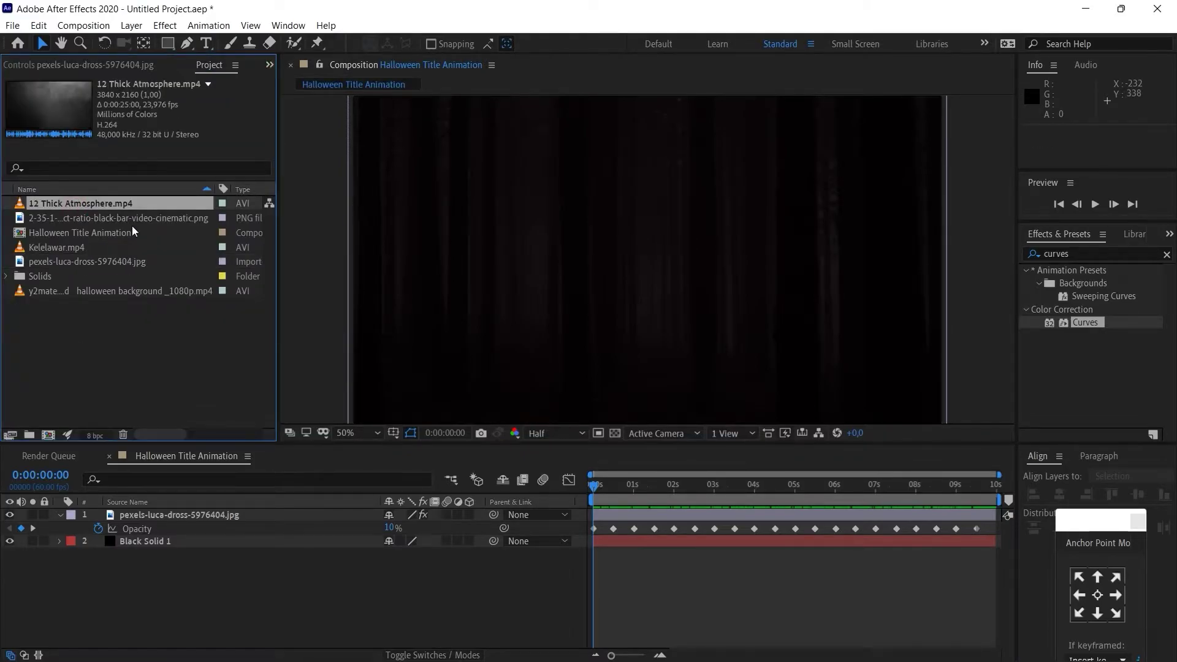
pyautogui.moveTo(95, 203); pyautogui.dragTo(254, 512)
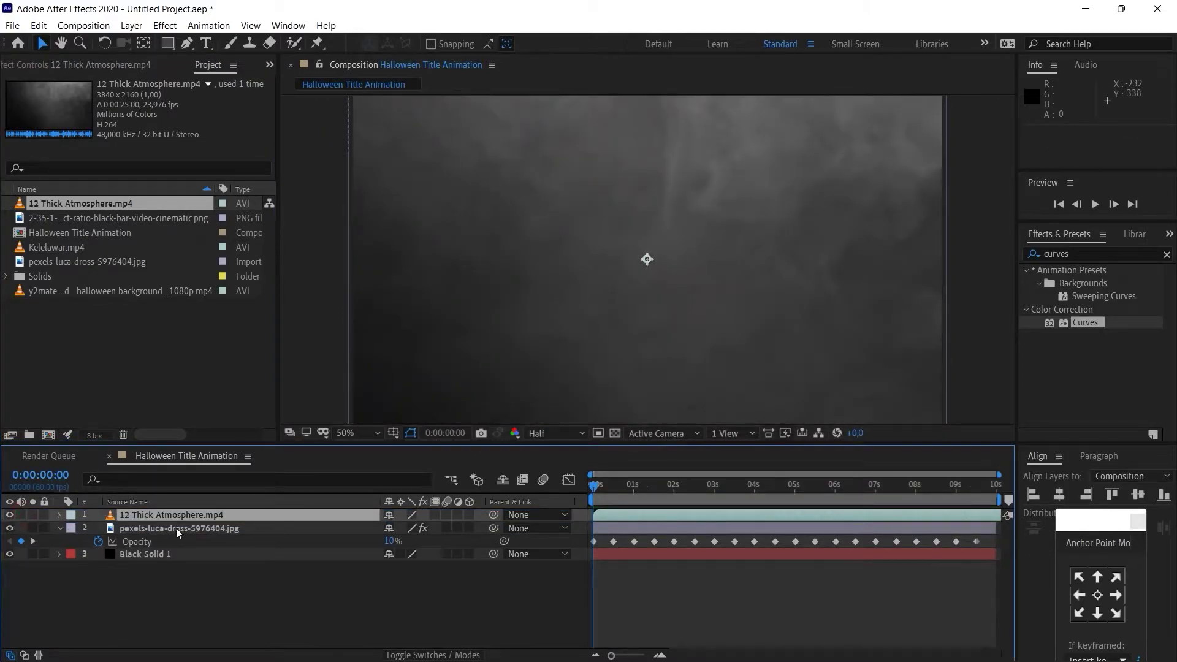
# - Scale the 12 Thick Atmosphere layer to 50%
pyautogui.press('s')
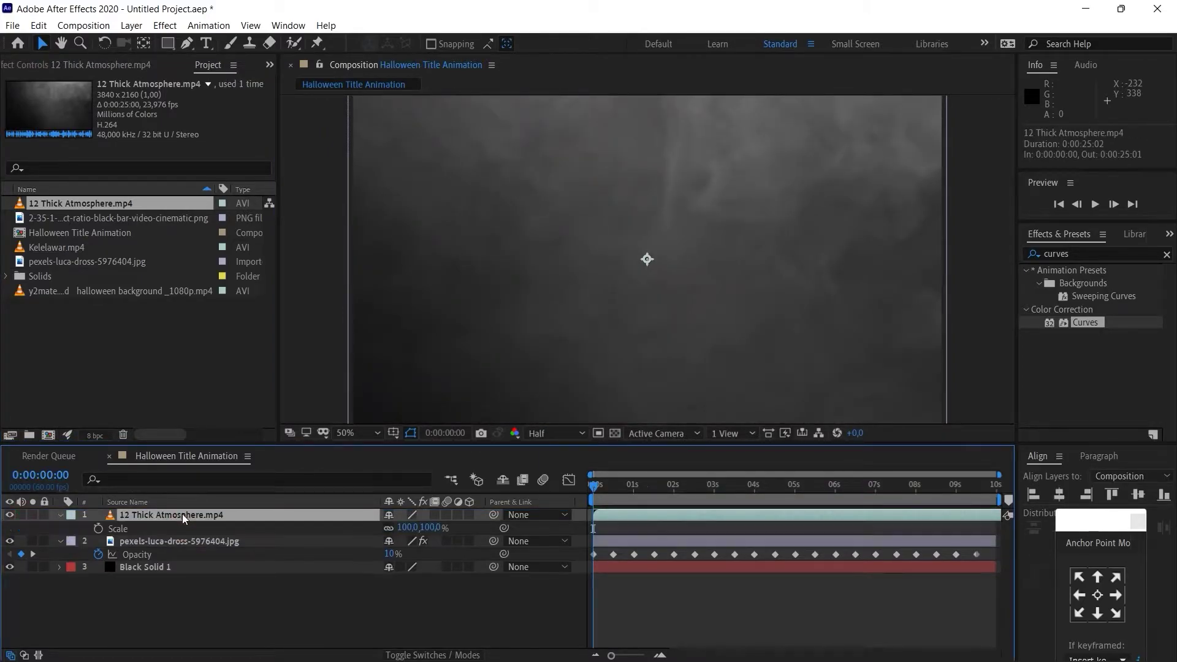
pyautogui.click(430, 527)
pyautogui.write('5')
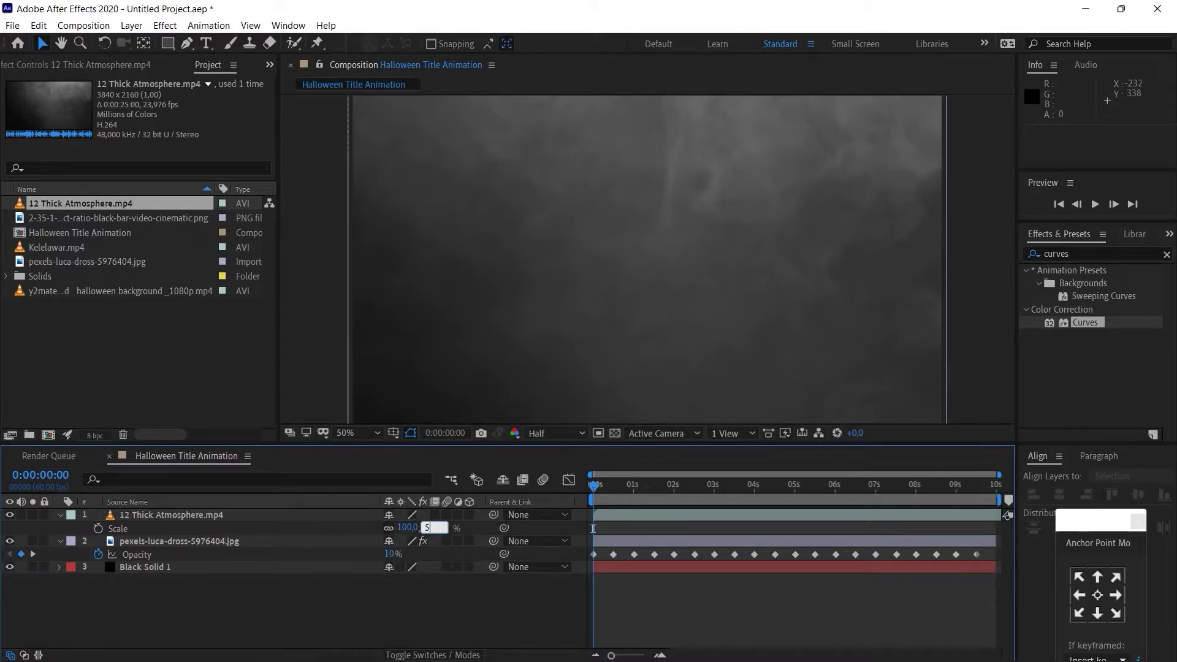
pyautogui.write('0')
pyautogui.press('Return')
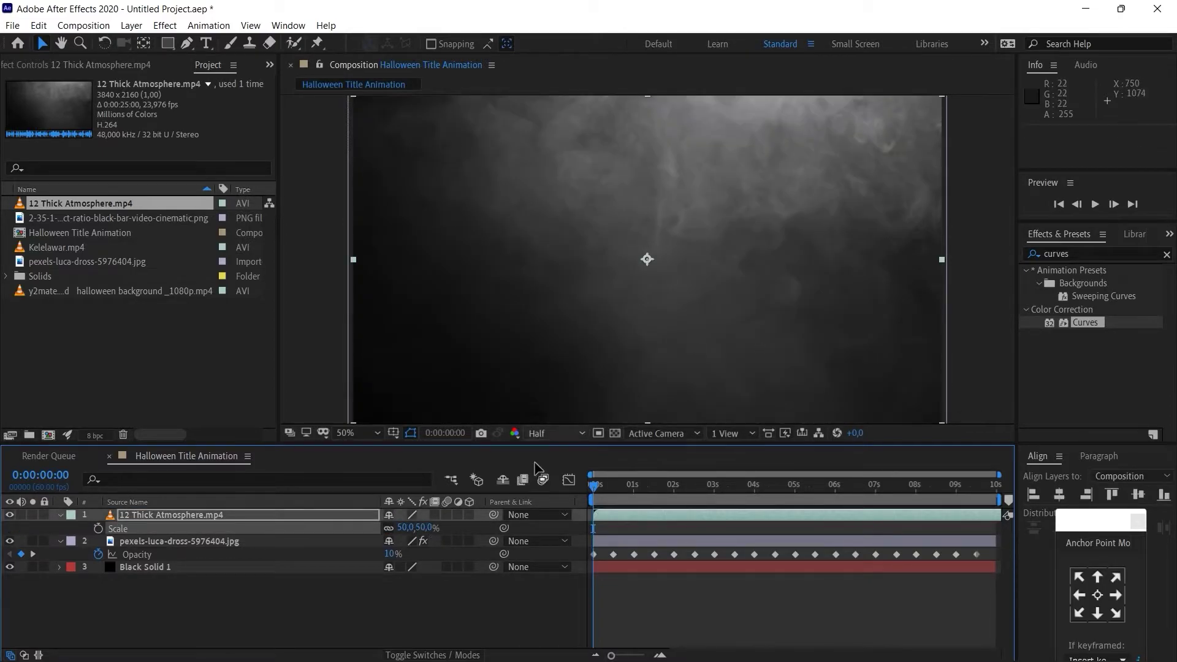
# - Set the 12 Thick Atmosphere layer's blending mode to Screen and its opacity to 22%, and scrub to check the fog
pyautogui.click(448, 654)
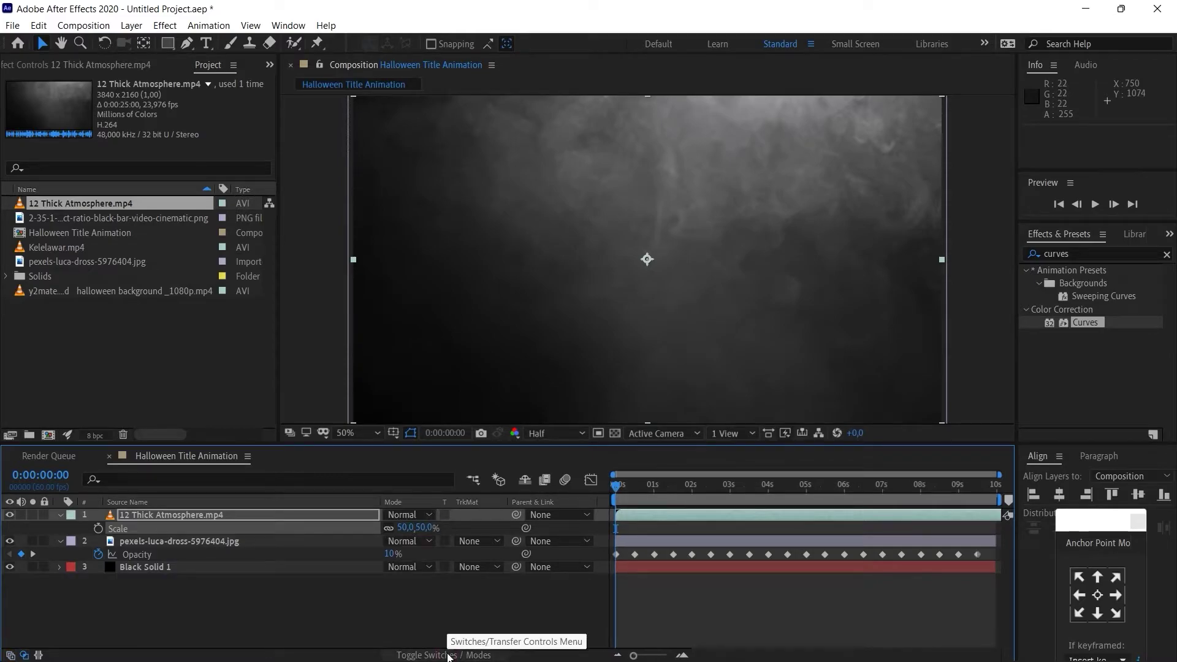
pyautogui.click(410, 514)
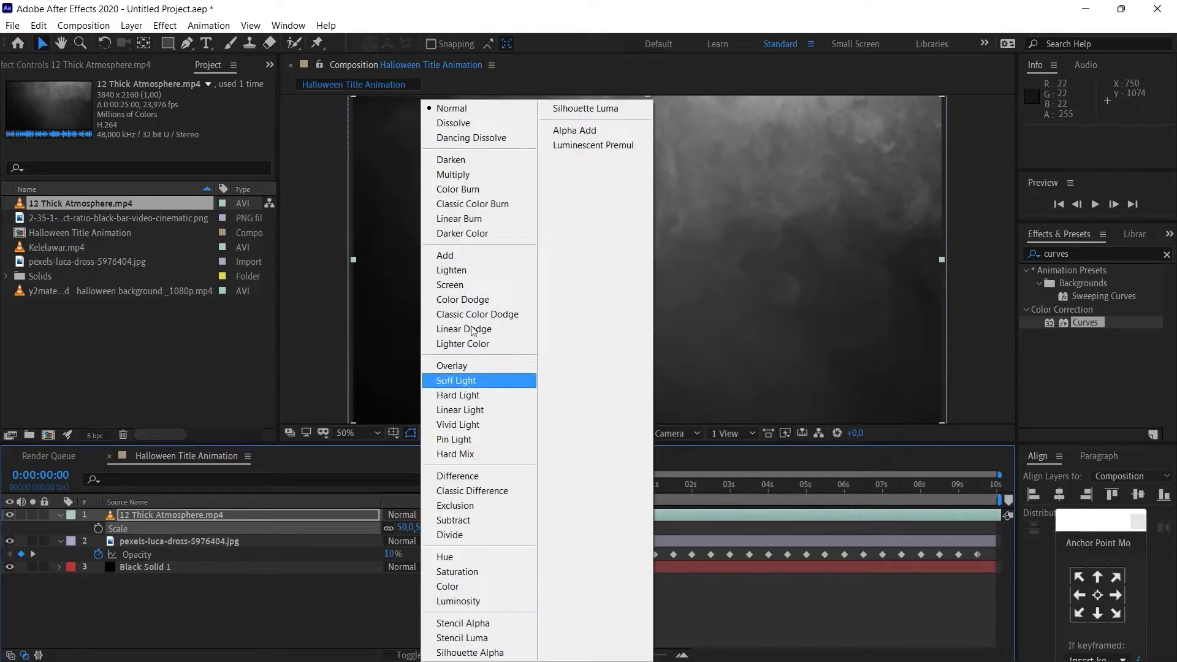
pyautogui.click(478, 284)
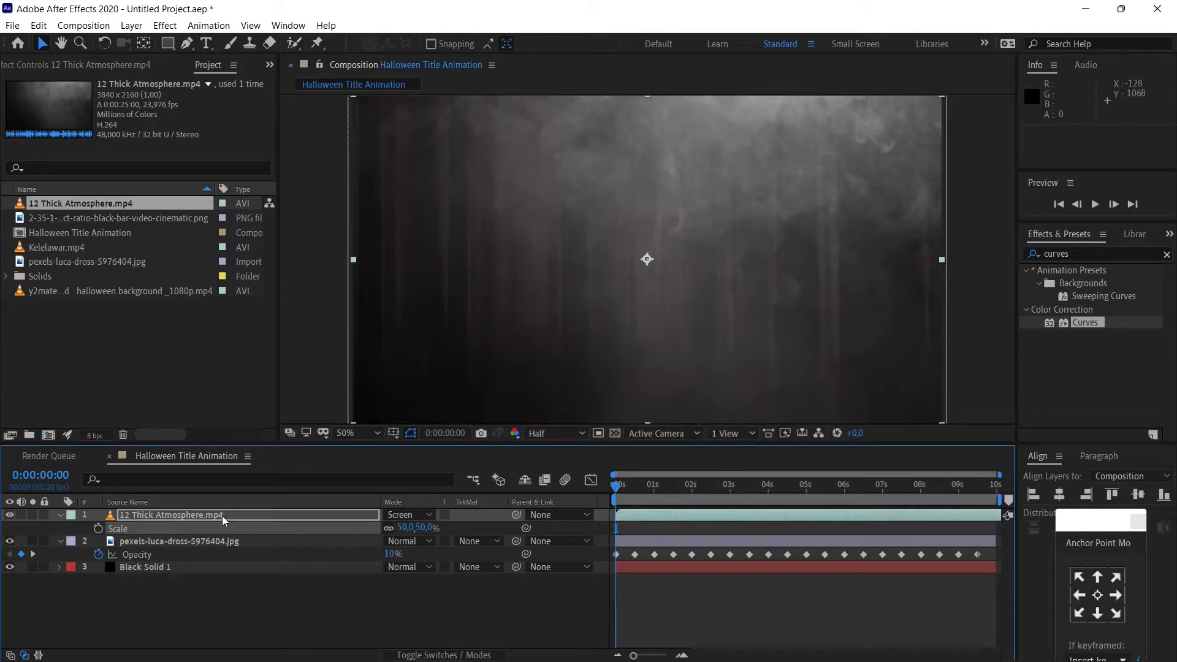
pyautogui.press('t')
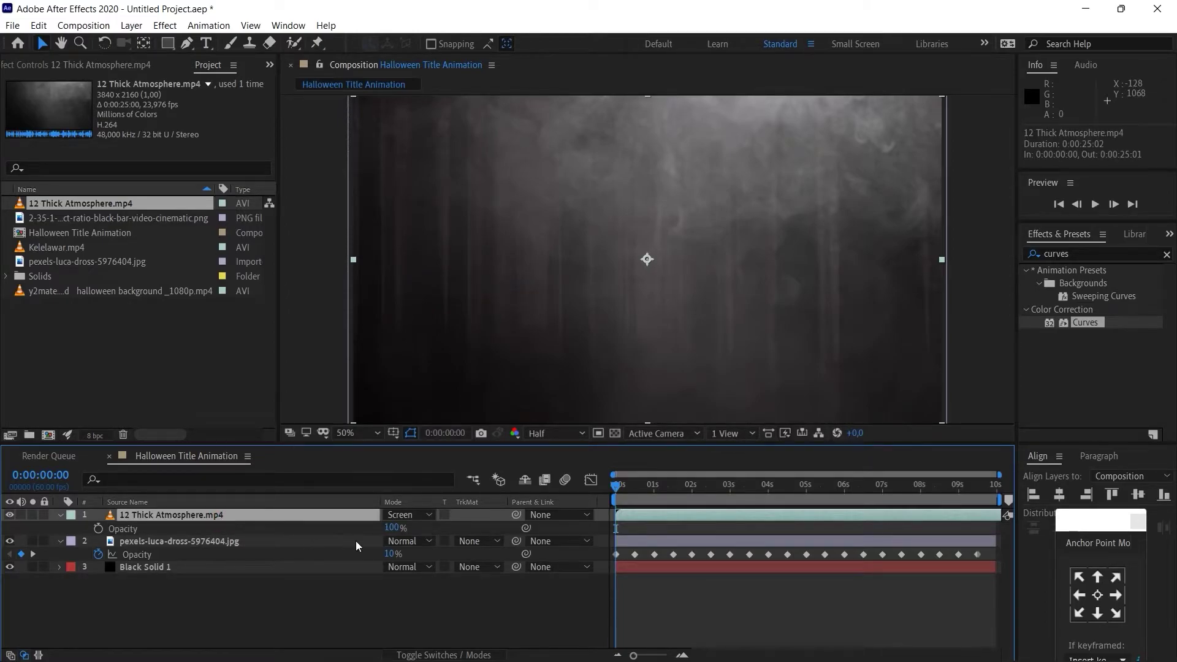
pyautogui.click(393, 528)
pyautogui.click(426, 606)
pyautogui.moveTo(624, 491); pyautogui.dragTo(682, 488)
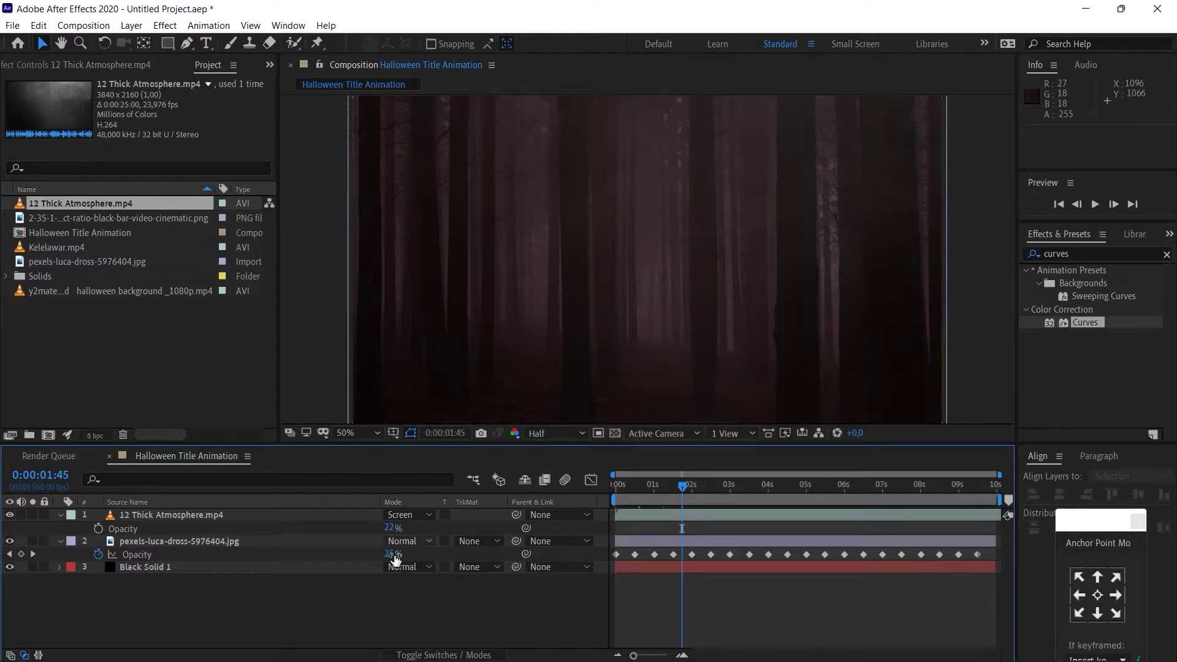
# - Create a black 1920 × 1080 solid layer named Vignette
pyautogui.rightClick(384, 603)
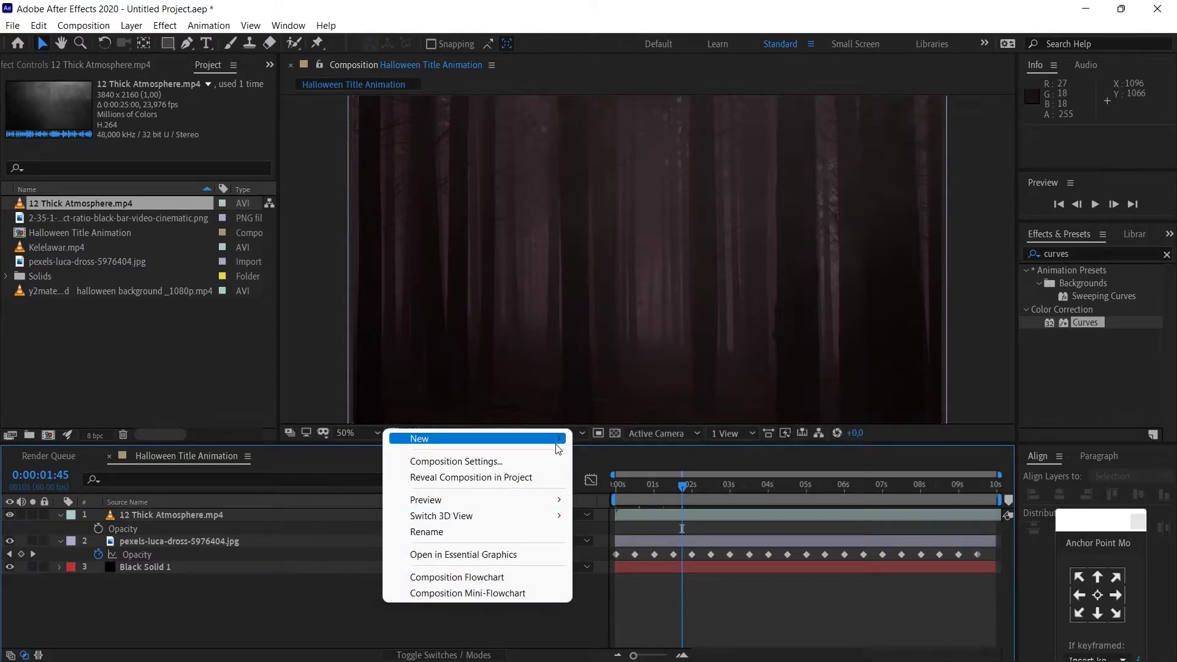
pyautogui.moveTo(559, 443)
pyautogui.click(613, 477)
pyautogui.click(753, 564)
pyautogui.click(1068, 432)
pyautogui.click(766, 347)
pyautogui.press('BackSpace')
pyautogui.write('Vignette')
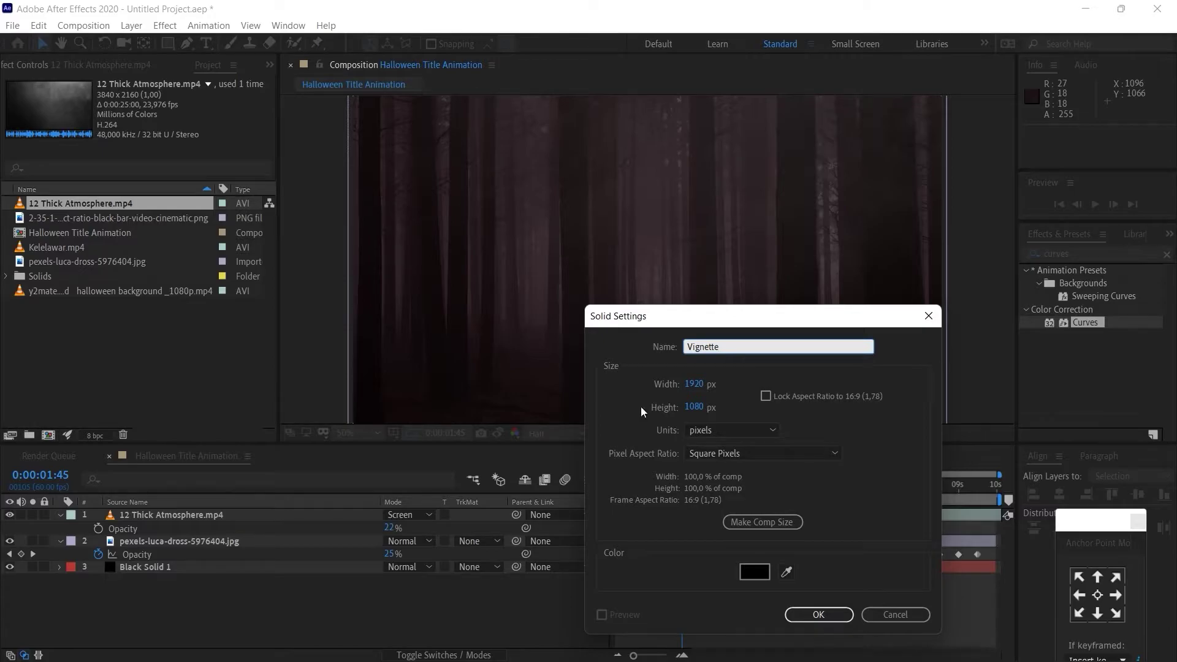
pyautogui.click(800, 618)
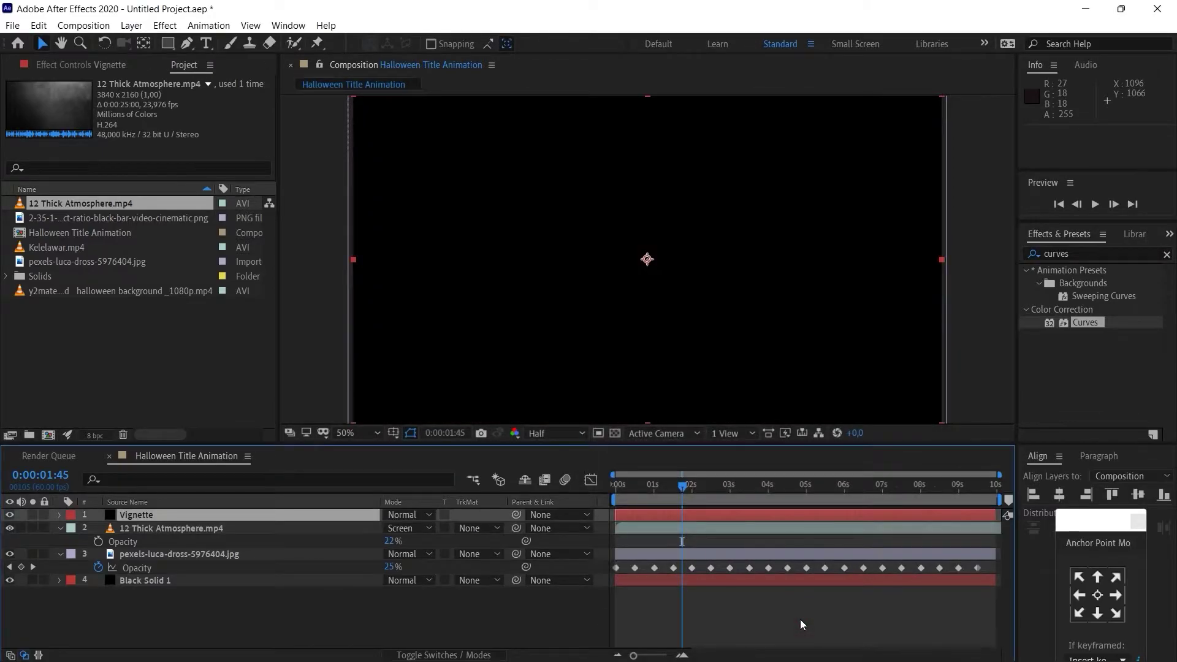
# - Add a full-frame elliptical mask to the Vignette layer and set its mask mode to Subtract
pyautogui.click(172, 44)
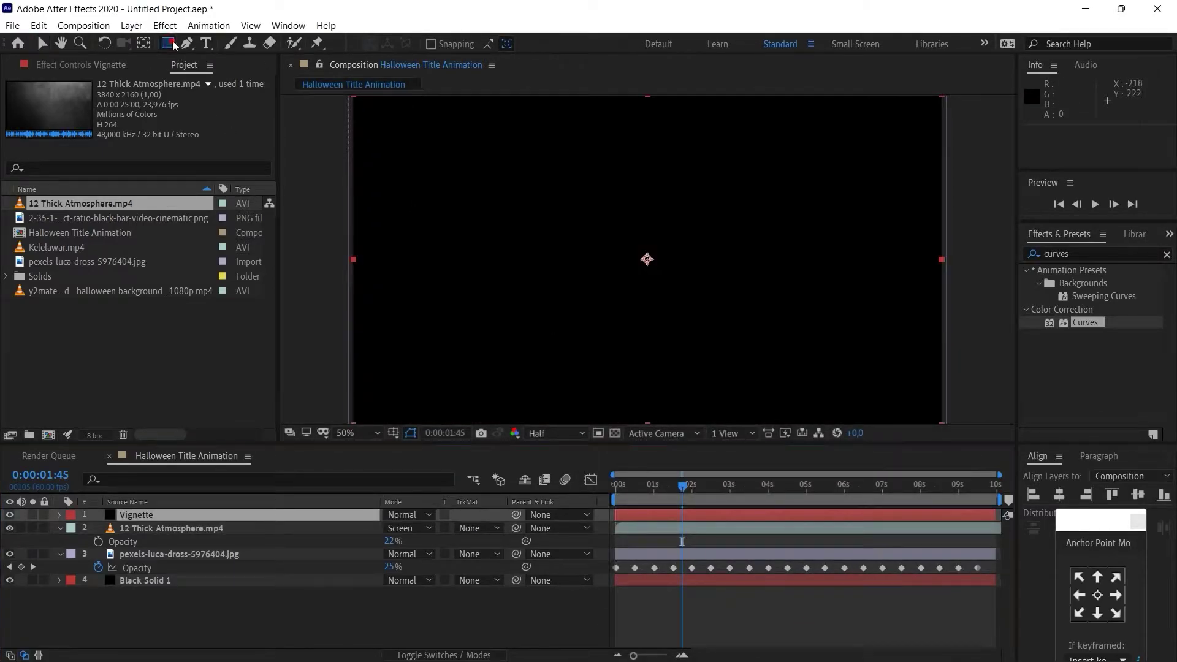
pyautogui.click(219, 78)
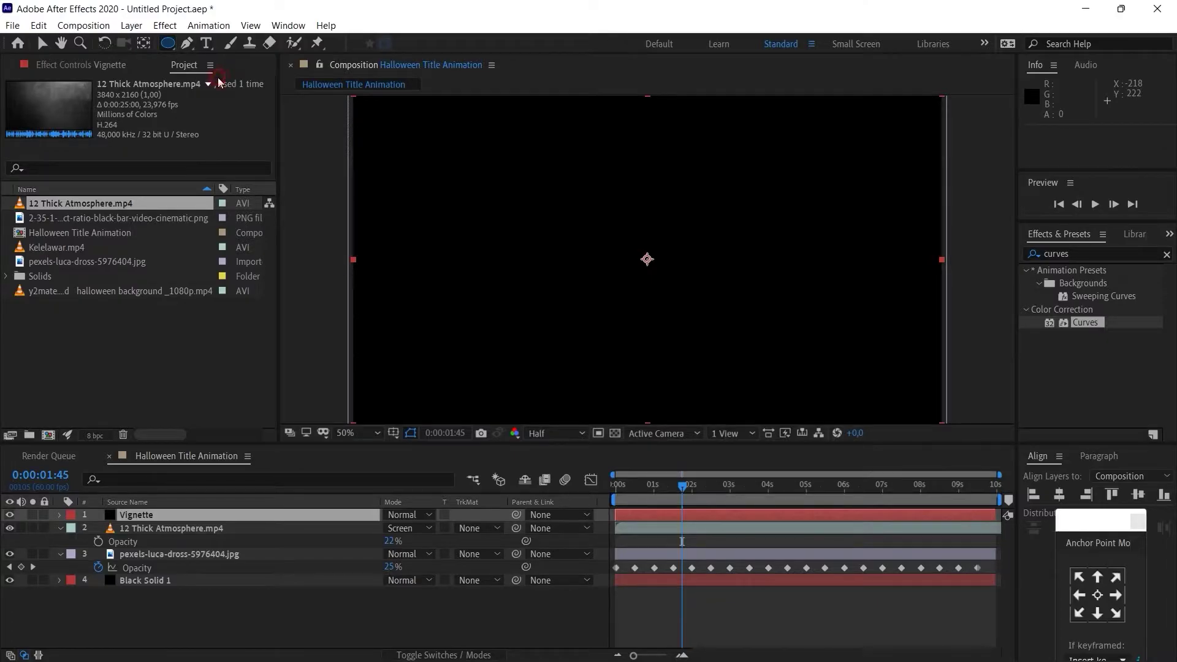
pyautogui.doubleClick(167, 43)
pyautogui.press('v')
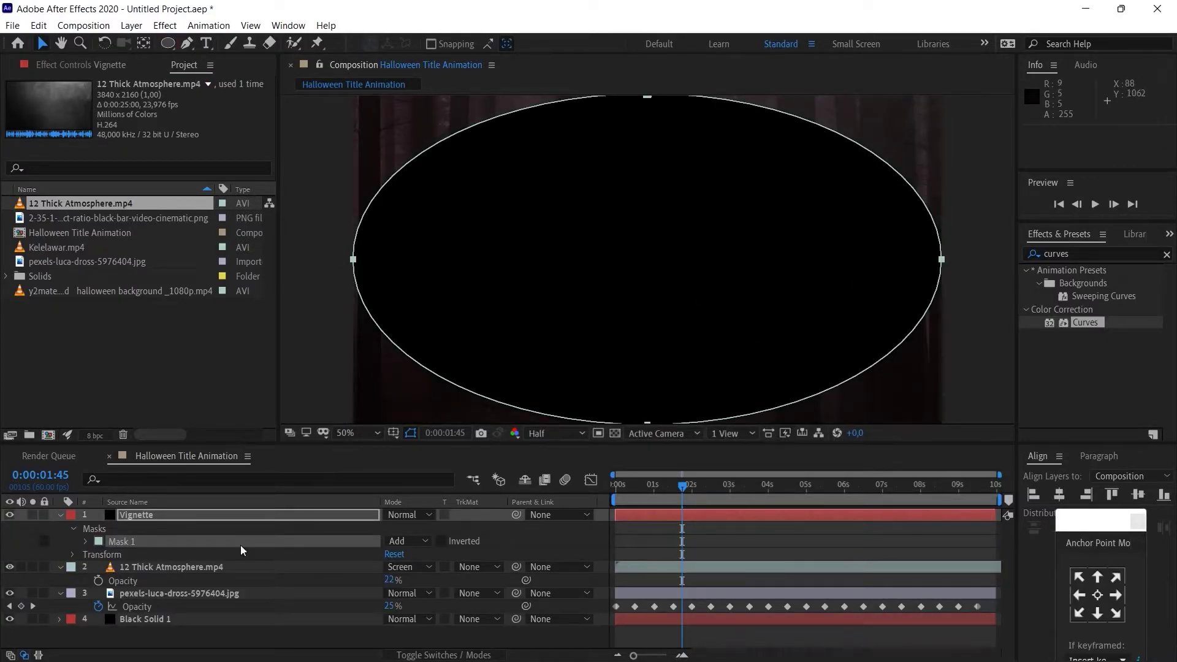
pyautogui.click(411, 541)
pyautogui.click(420, 589)
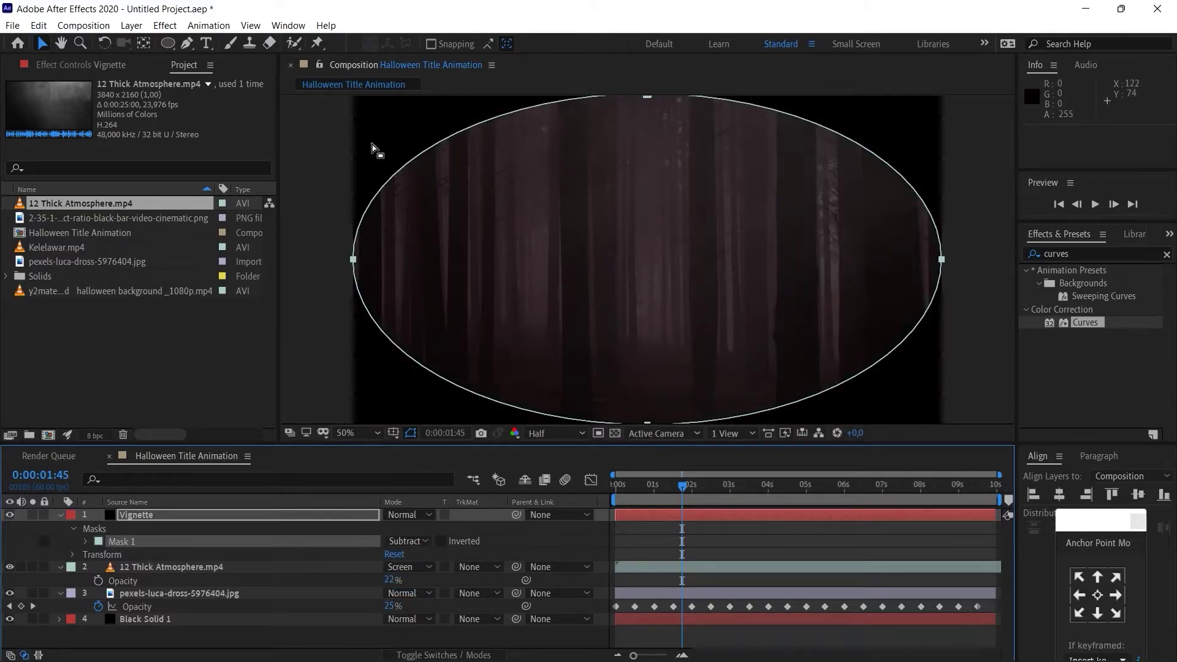
# - Reveal the Vignette layer's mask properties and set the mask feather to 523 pixels
pyautogui.click(136, 513)
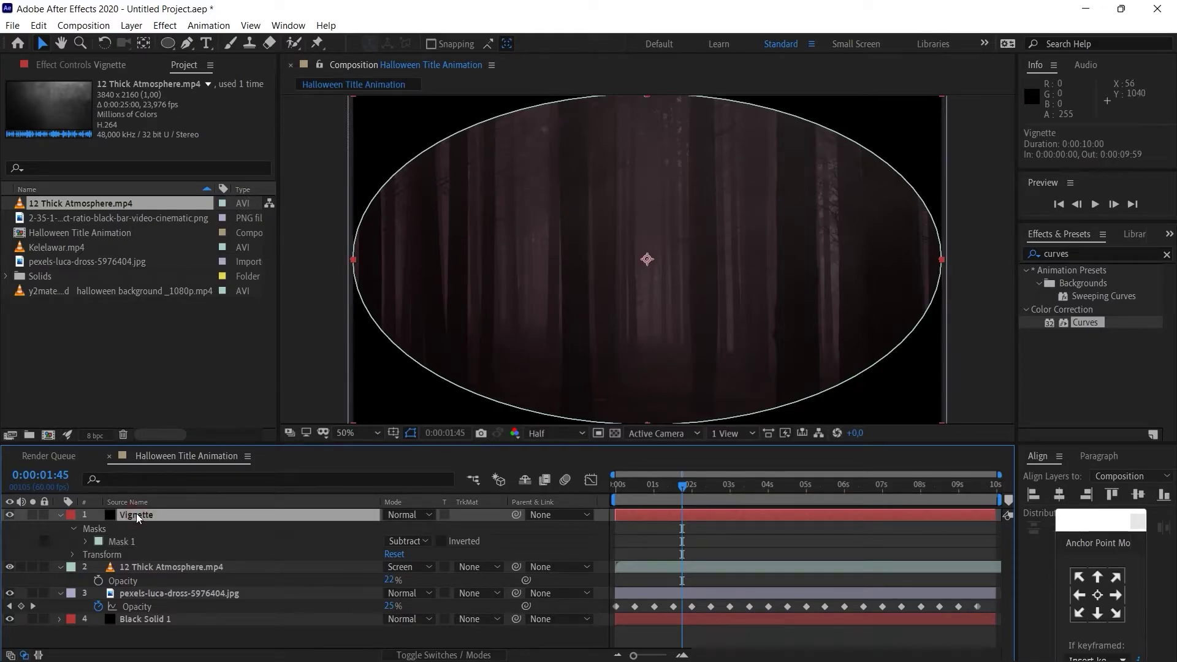
pyautogui.press('m')
pyautogui.press('m')
pyautogui.press('m')
pyautogui.press('m')
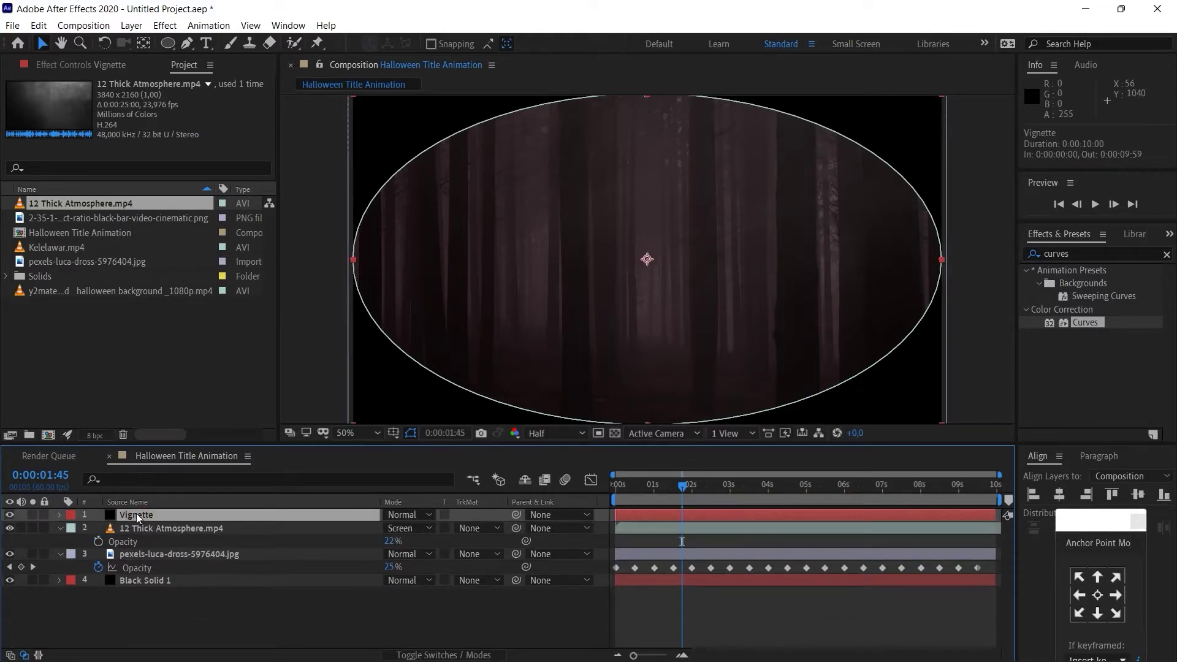
pyautogui.press('m')
pyautogui.press('m')
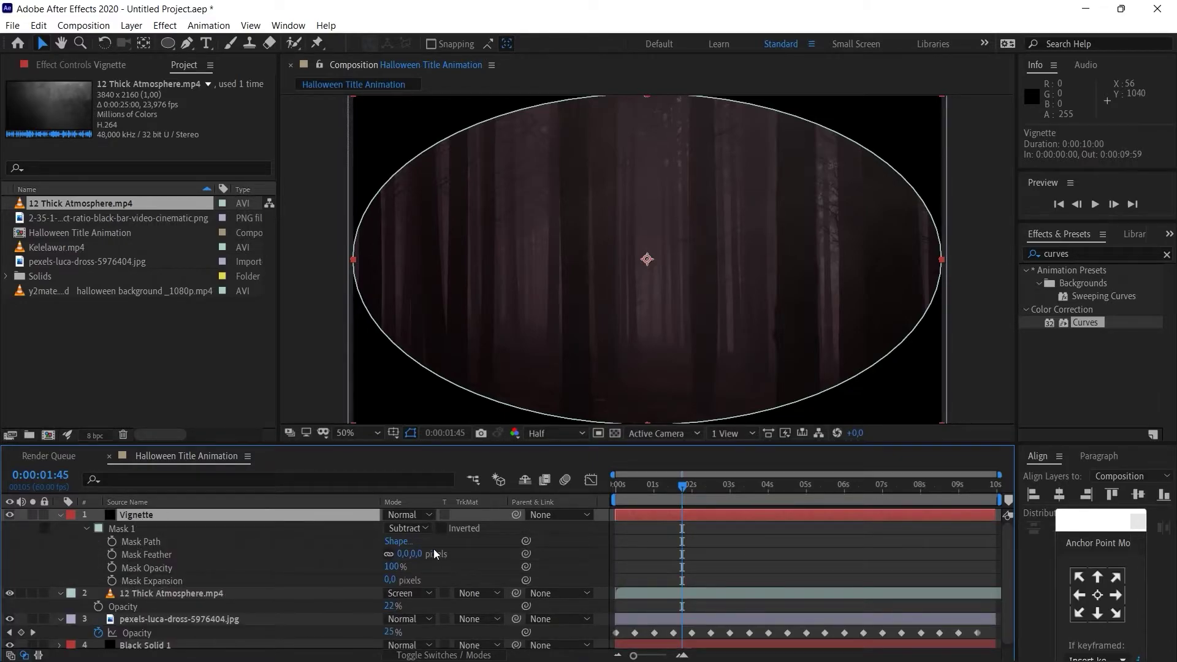
pyautogui.click(416, 554)
pyautogui.write('523')
pyautogui.press('Return')
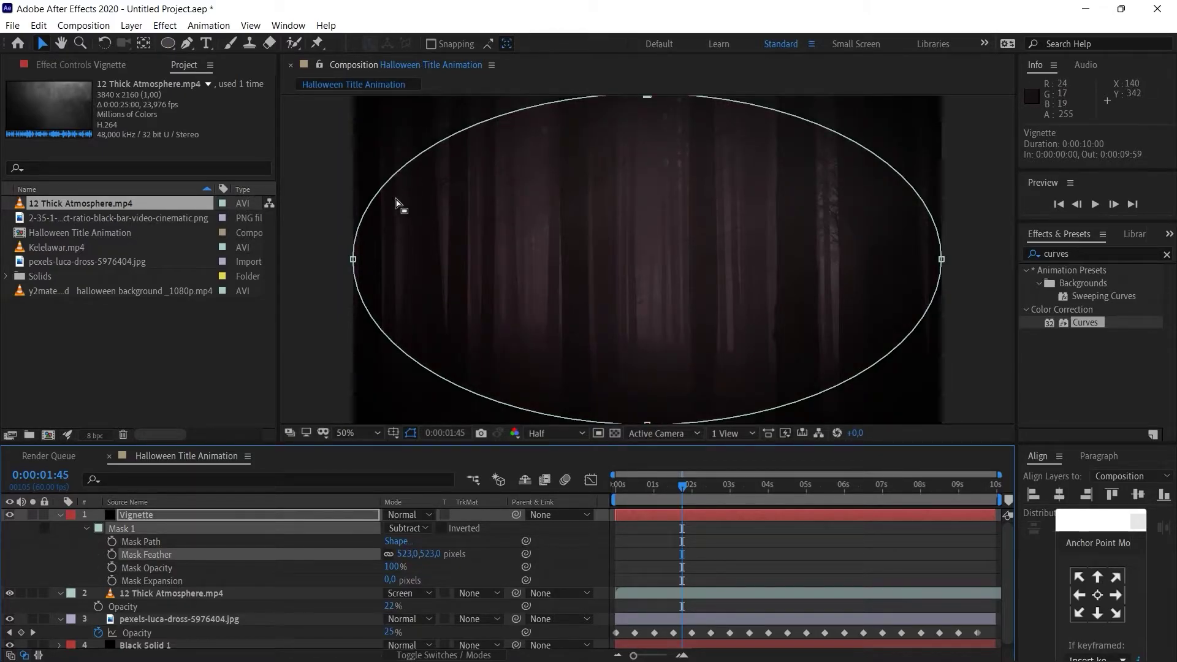
# - Set the Vignette layer's mask expansion to 50 pixels
pyautogui.click(393, 579)
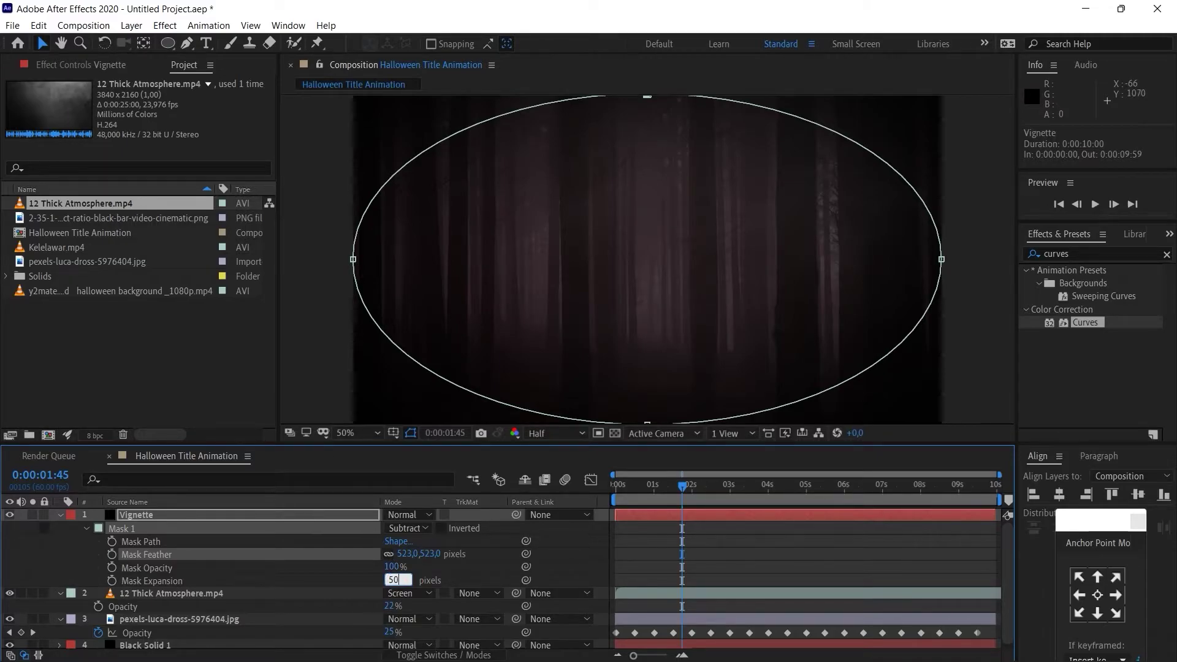
pyautogui.write('50')
pyautogui.press('Return')
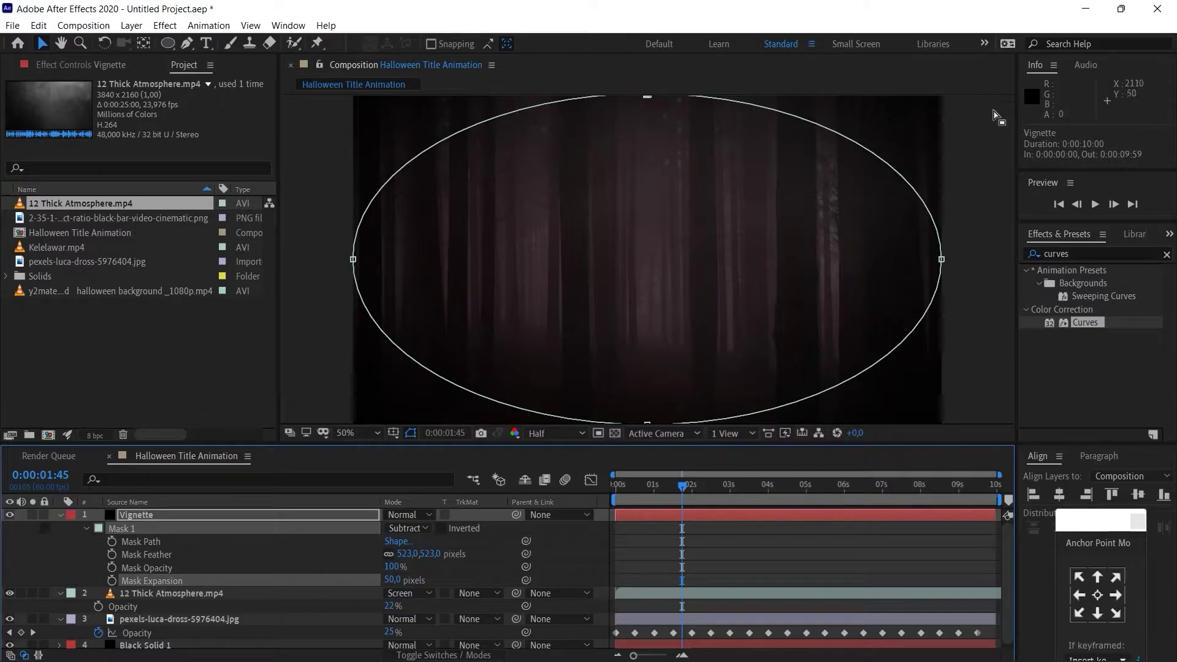
# - Add the zombie hand halloween background video to the composition as the top layer, above the Vignette layer
pyautogui.click(882, 554)
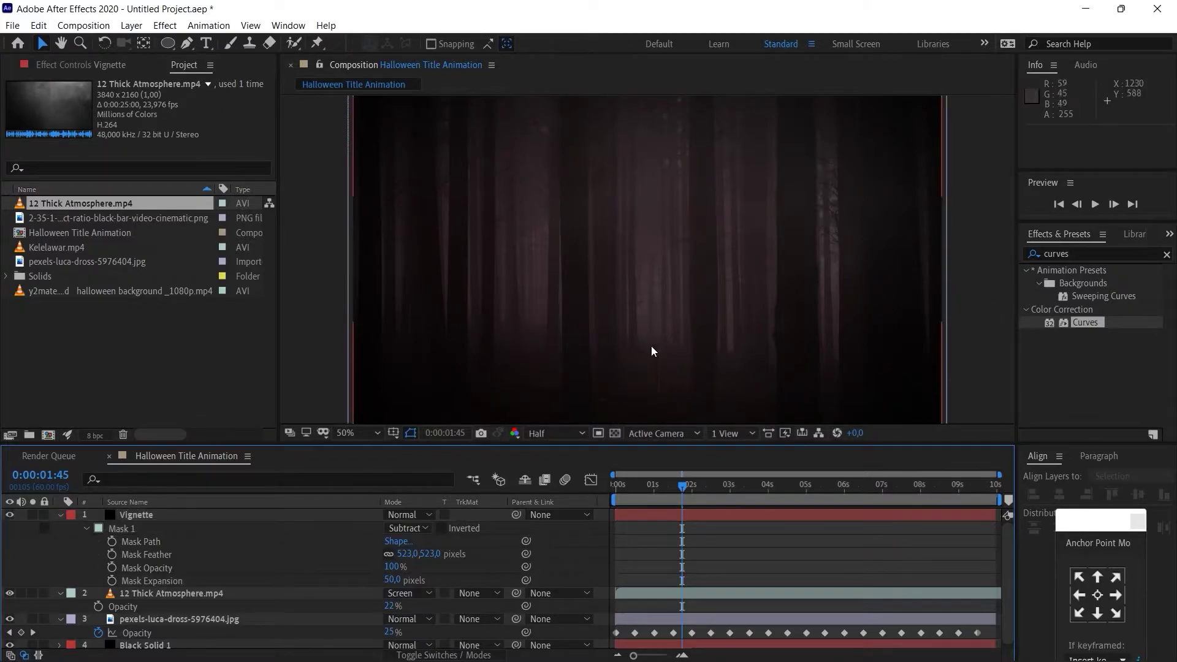
pyautogui.moveTo(627, 494); pyautogui.dragTo(727, 493)
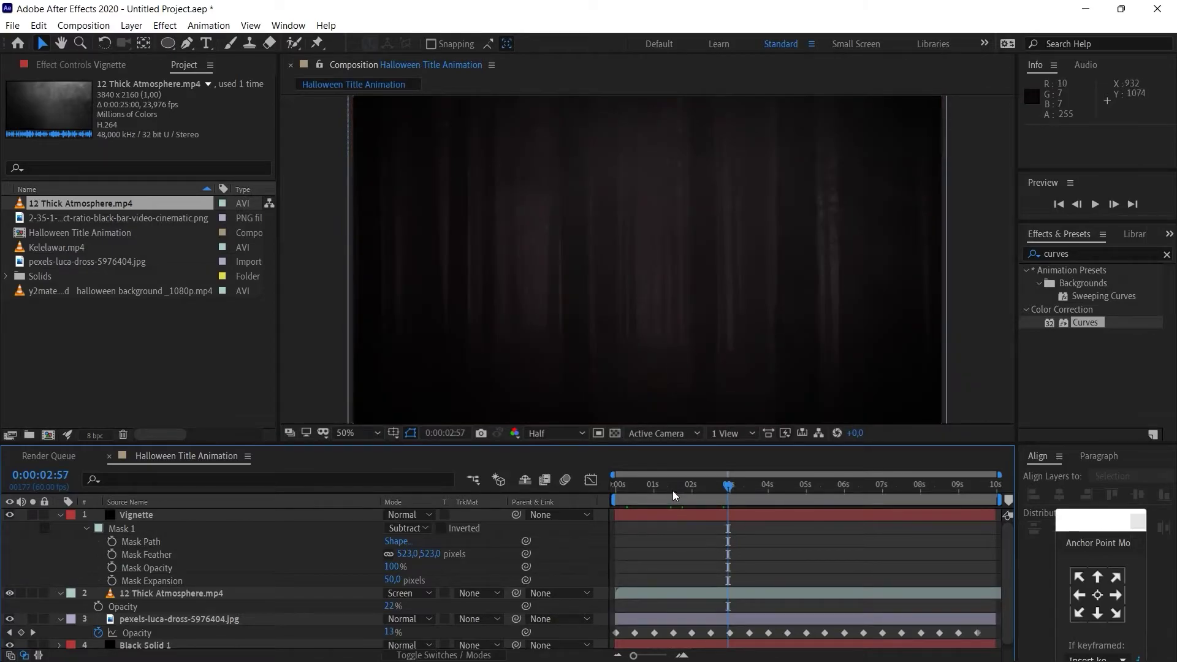
pyautogui.click(672, 491)
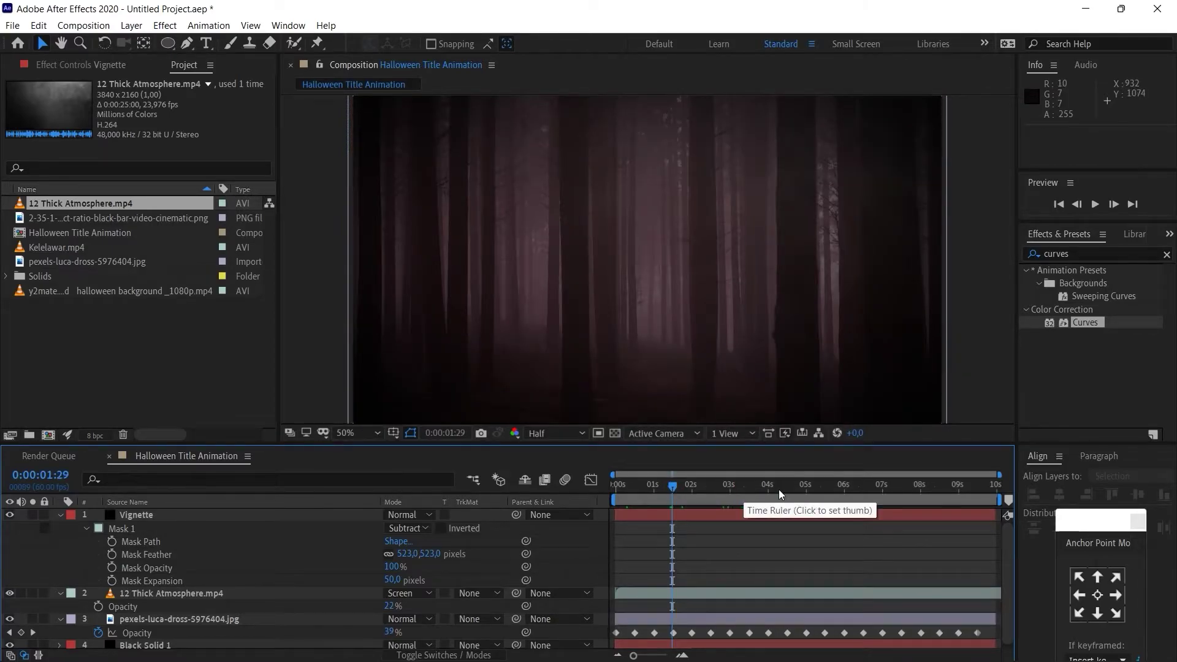
pyautogui.click(76, 316)
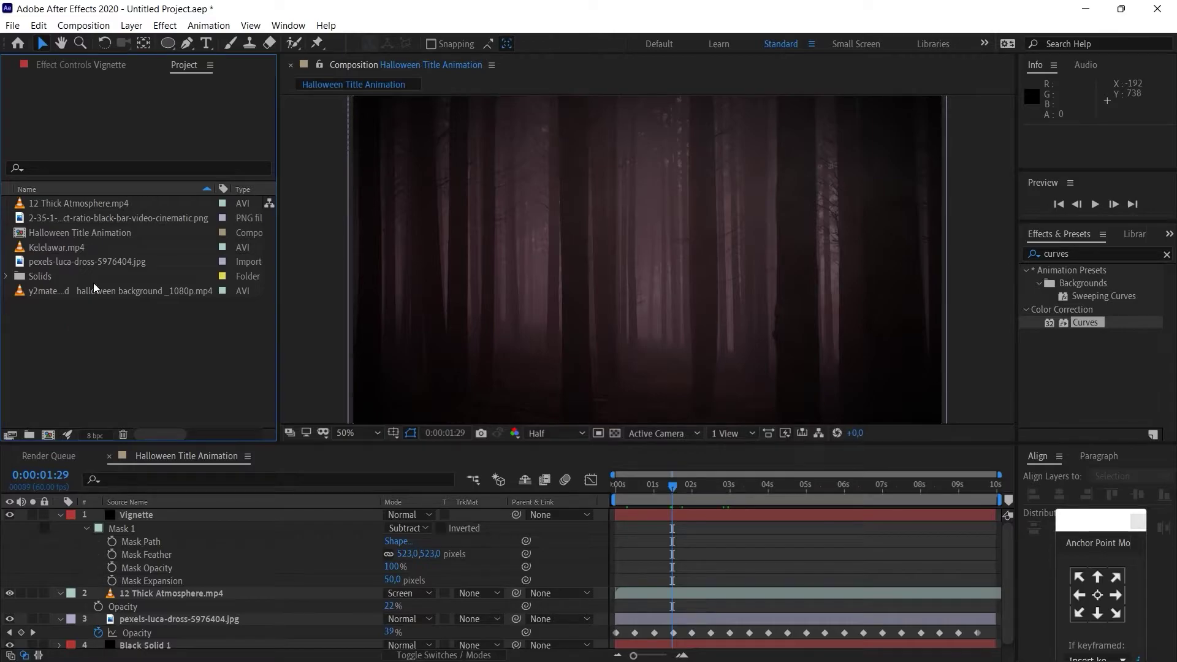
pyautogui.click(64, 293)
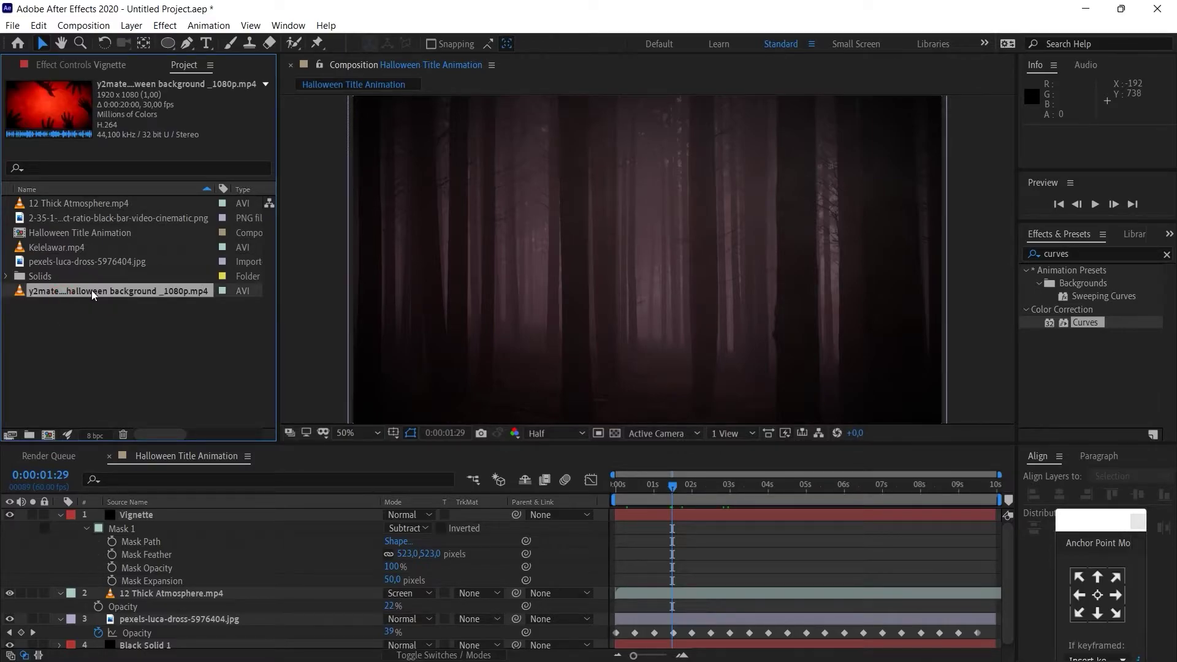
pyautogui.click(231, 515)
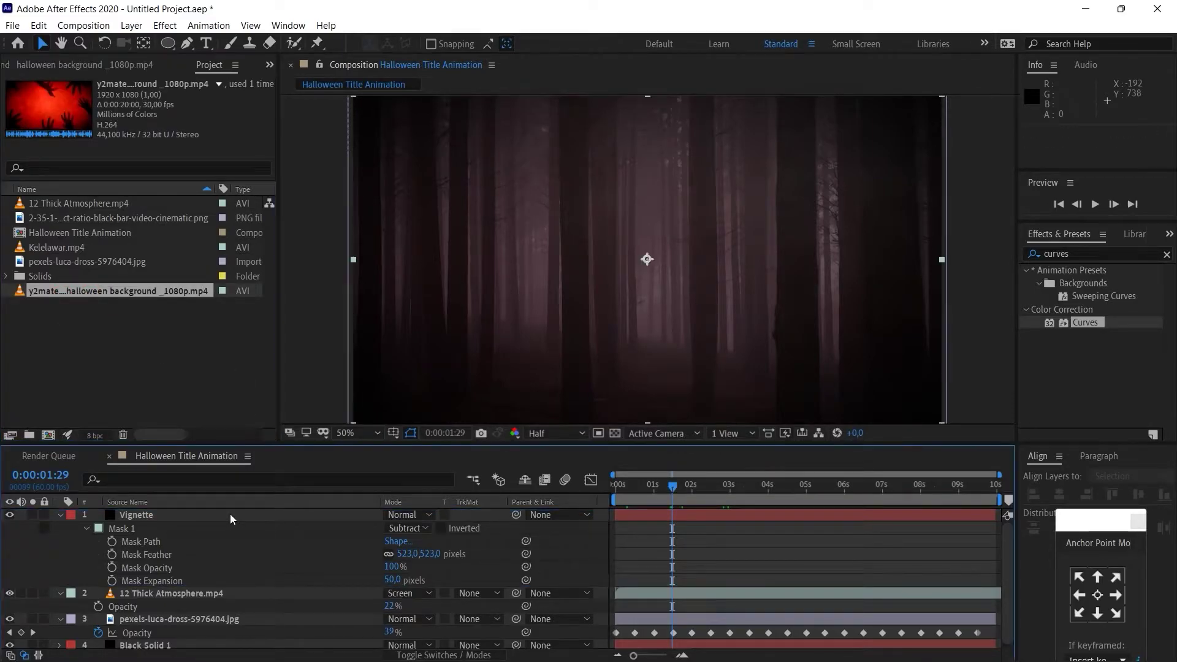
pyautogui.hotkey('ctrl', '/')
pyautogui.moveTo(623, 498); pyautogui.dragTo(810, 490)
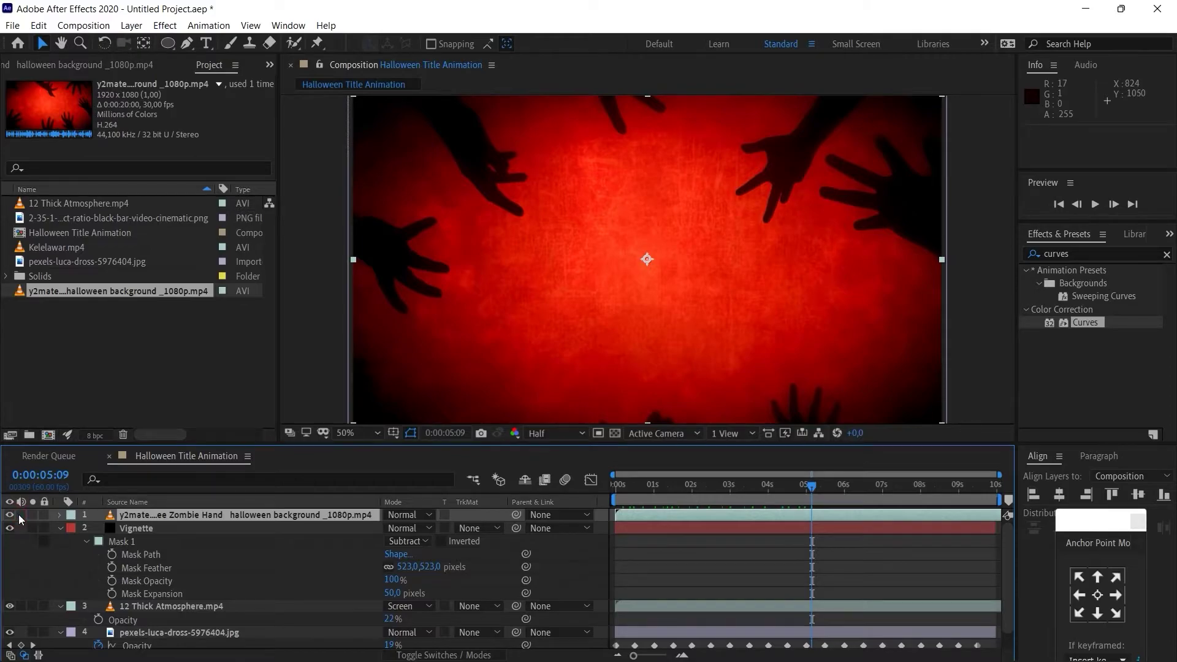
# - Set the zombie hand video layer's blending mode to Multiply and check the result at several points in time
pyautogui.click(406, 515)
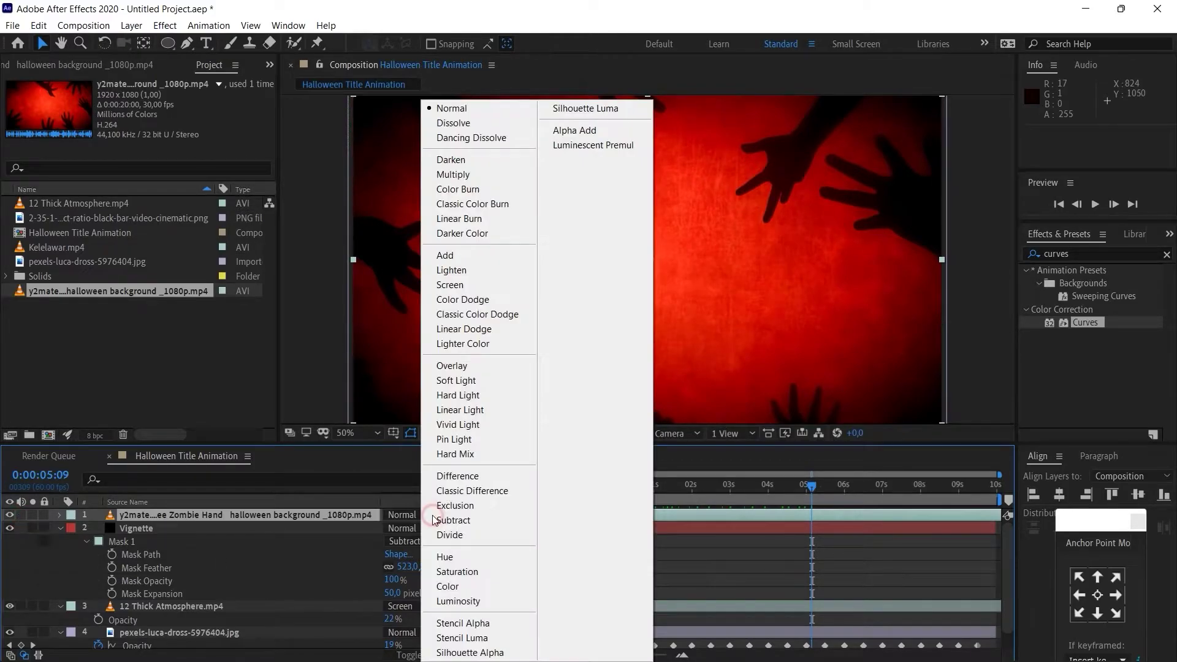
pyautogui.click(489, 174)
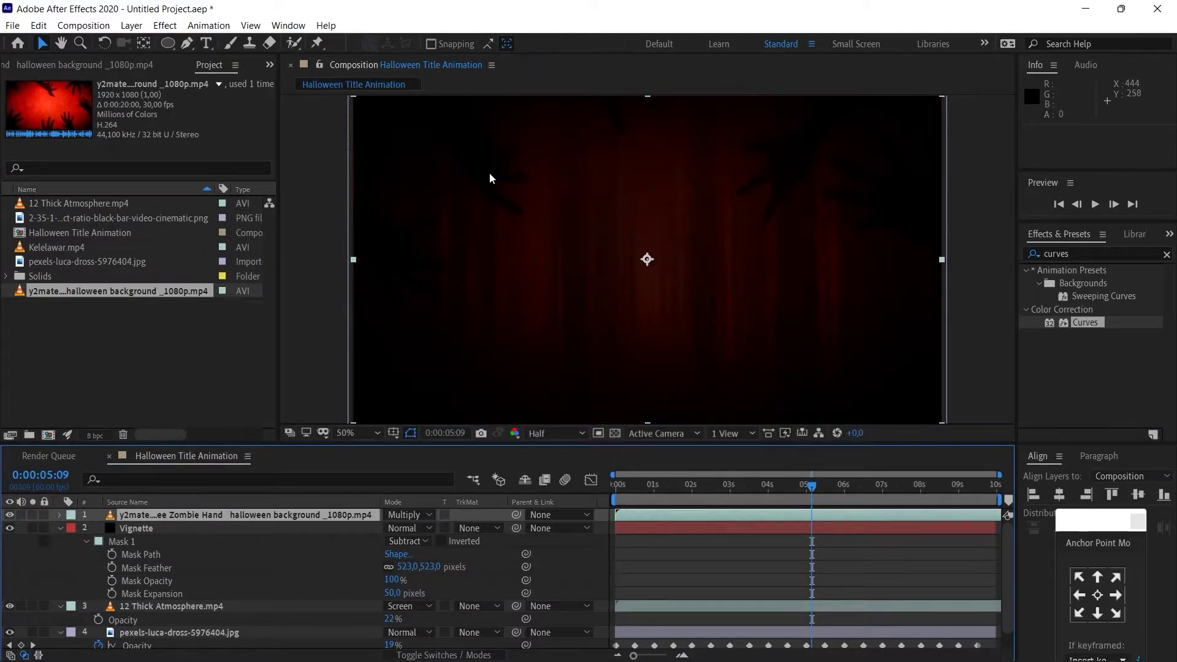
pyautogui.moveTo(649, 489); pyautogui.dragTo(727, 486)
pyautogui.click(647, 564)
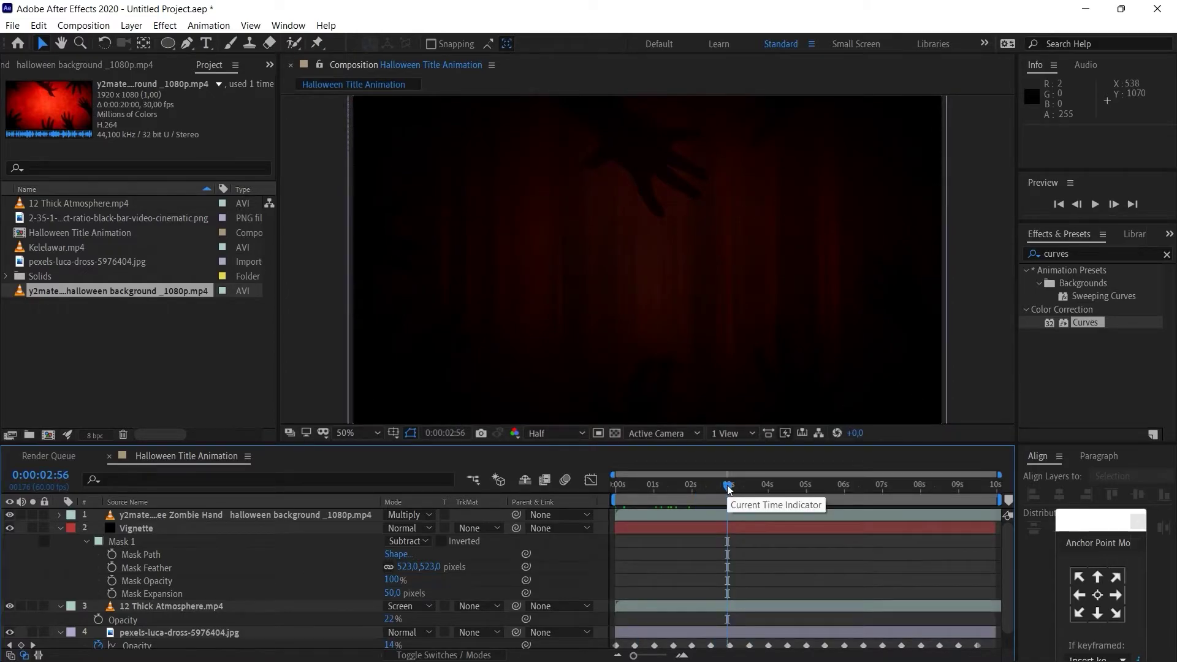
pyautogui.click(654, 488)
pyautogui.click(637, 489)
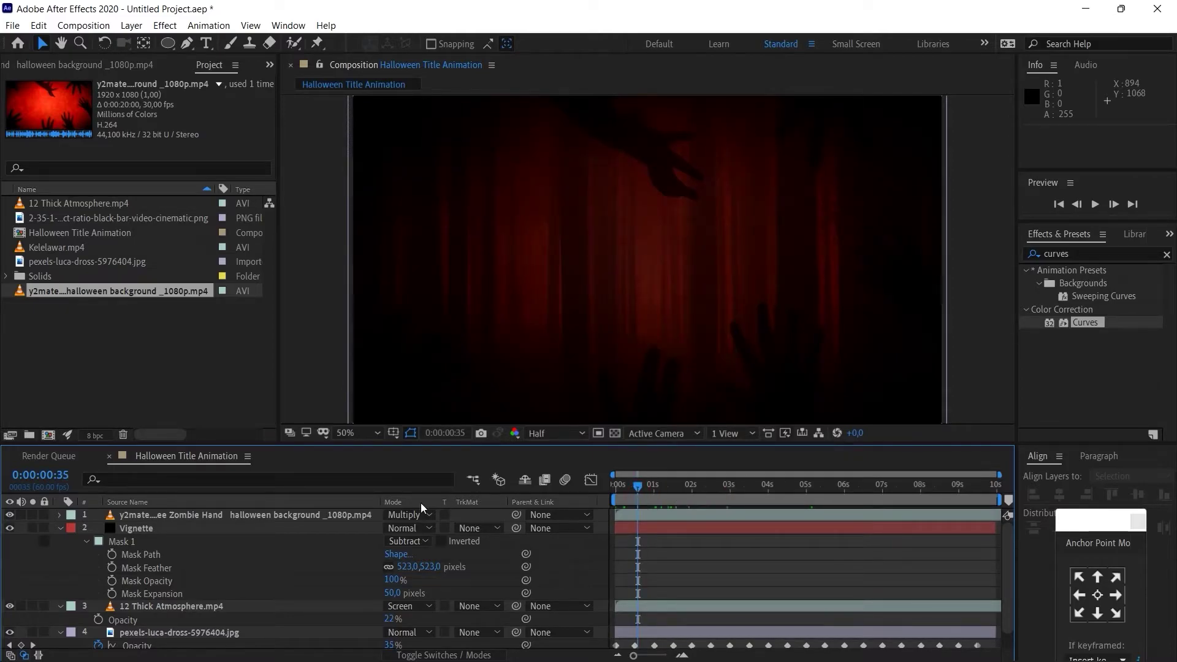
# - Pre-compose all five layers into a new composition named Background, moving all attributes into it
pyautogui.click(337, 517)
pyautogui.scroll(-1, 245, 613)
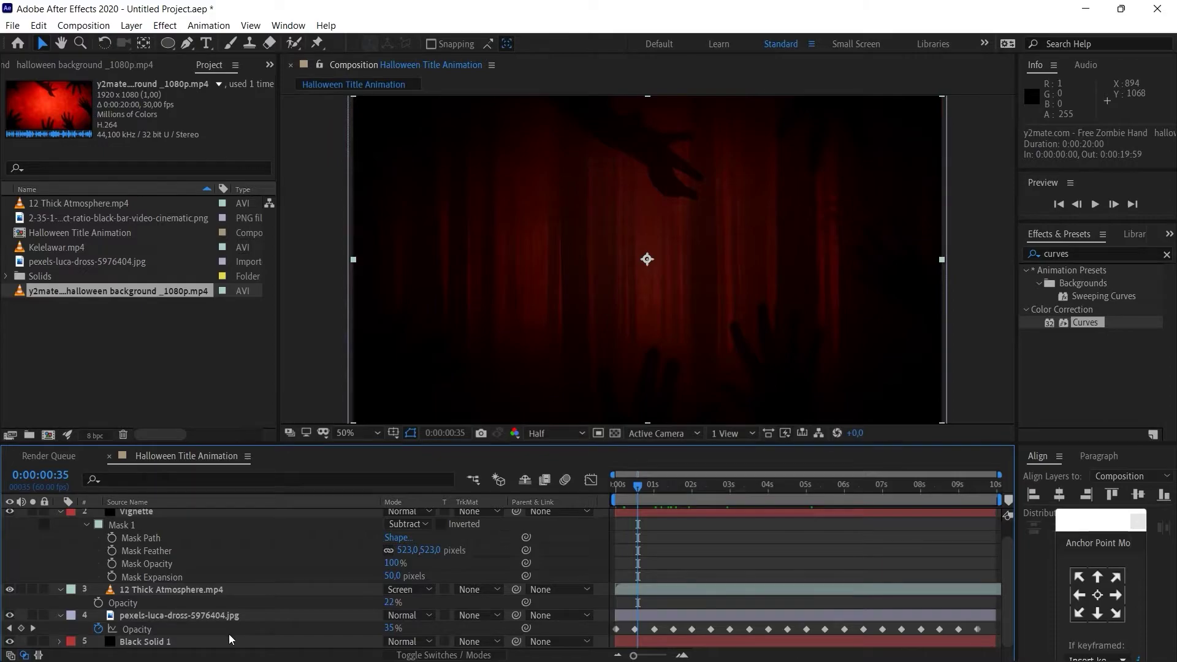
pyautogui.keyDown('shift'); pyautogui.click(228, 641); pyautogui.keyUp('shift')
pyautogui.rightClick(229, 645)
pyautogui.click(297, 560)
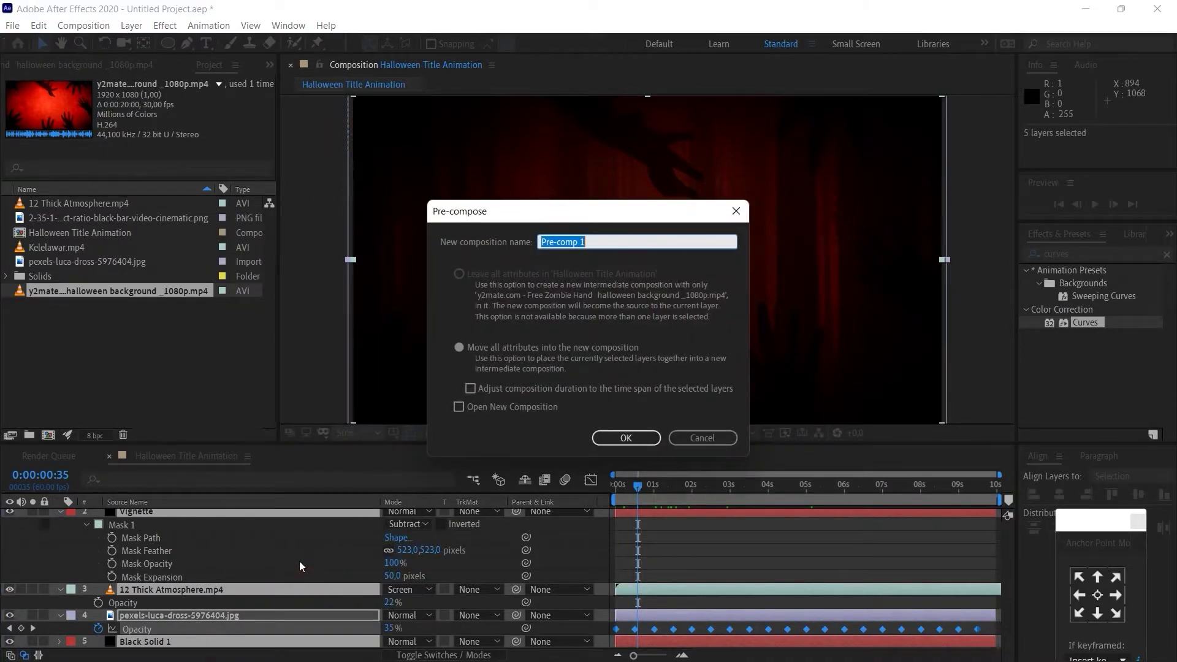
pyautogui.write('Background')
pyautogui.click(626, 437)
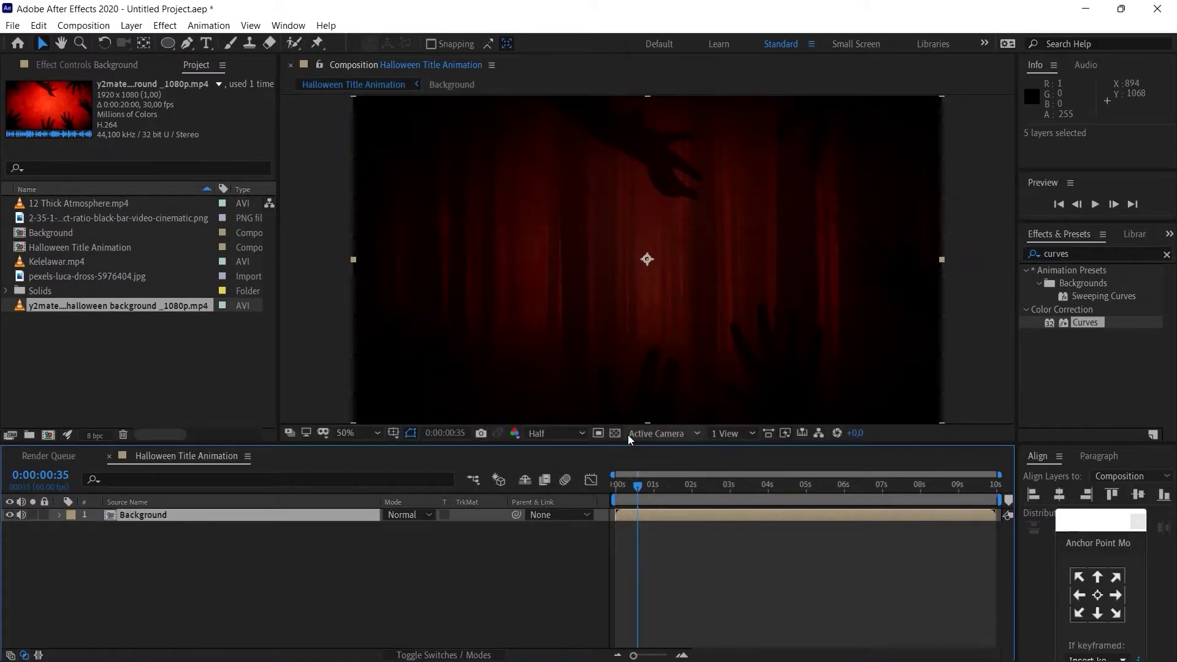
# - Set up the Type tool with the Nightmare Station font, fill color #810806 and a 100 px font size
pyautogui.click(205, 43)
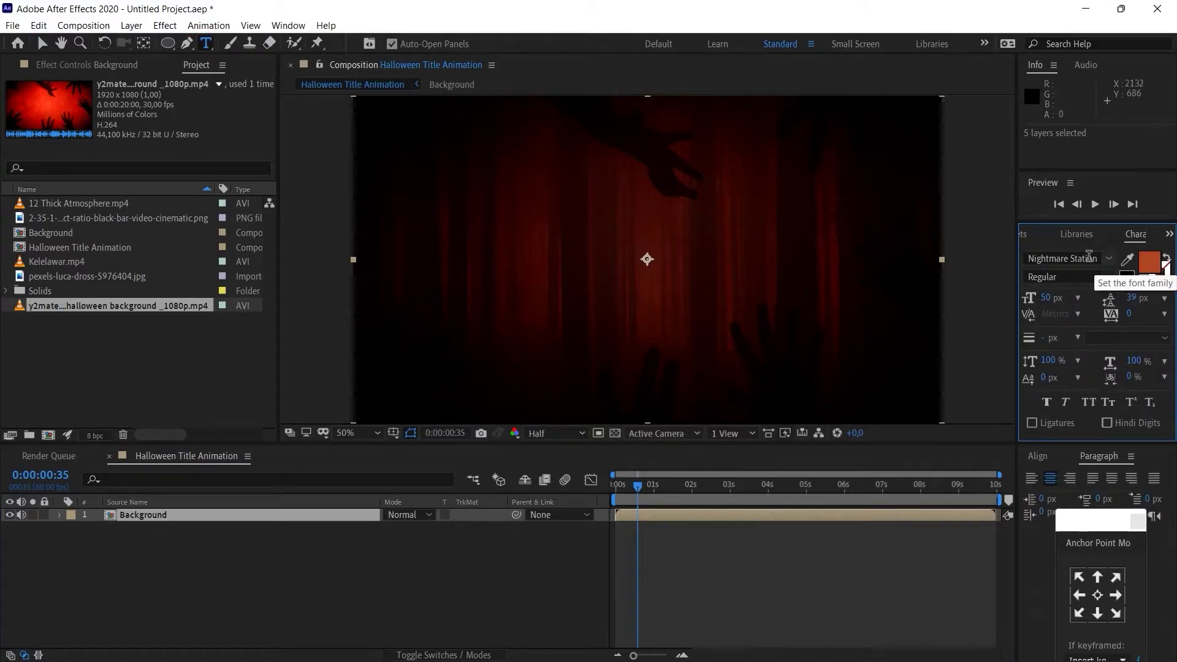
pyautogui.click(1089, 256)
pyautogui.click(982, 295)
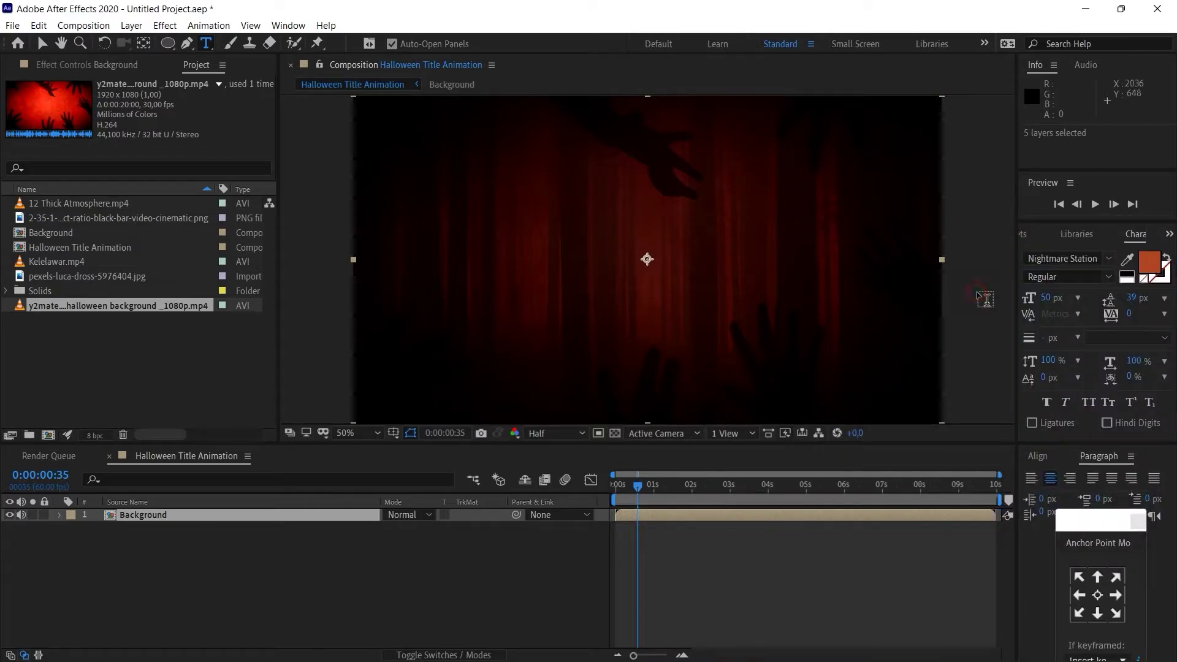
pyautogui.click(1150, 268)
pyautogui.write('810')
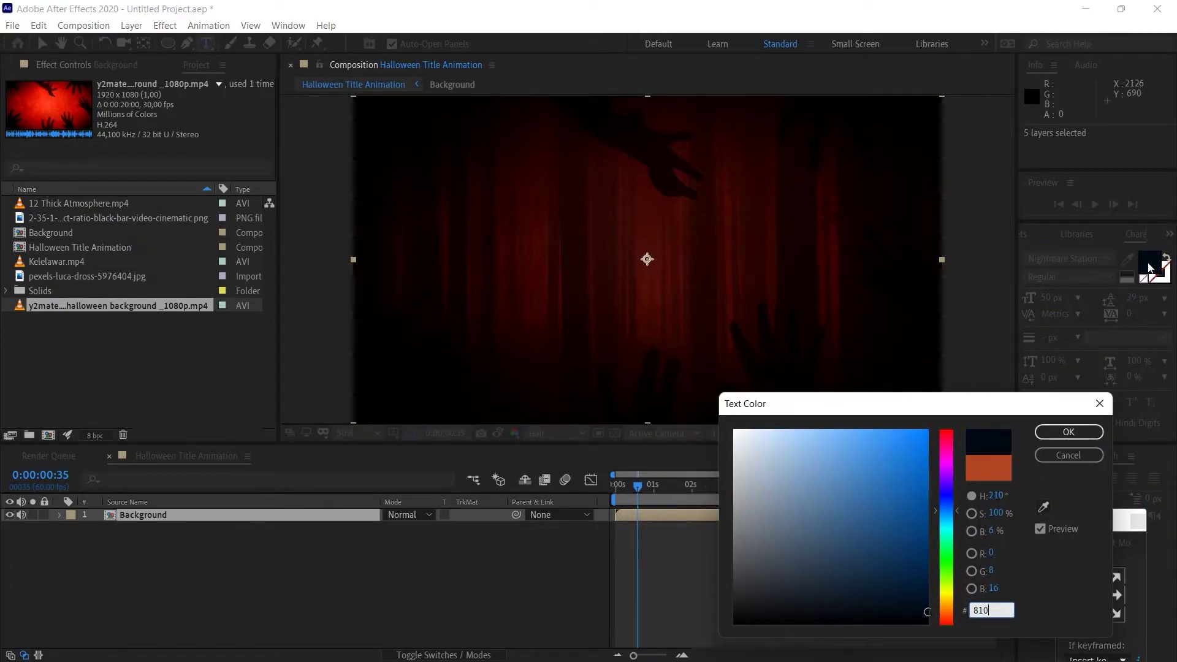
pyautogui.write('806')
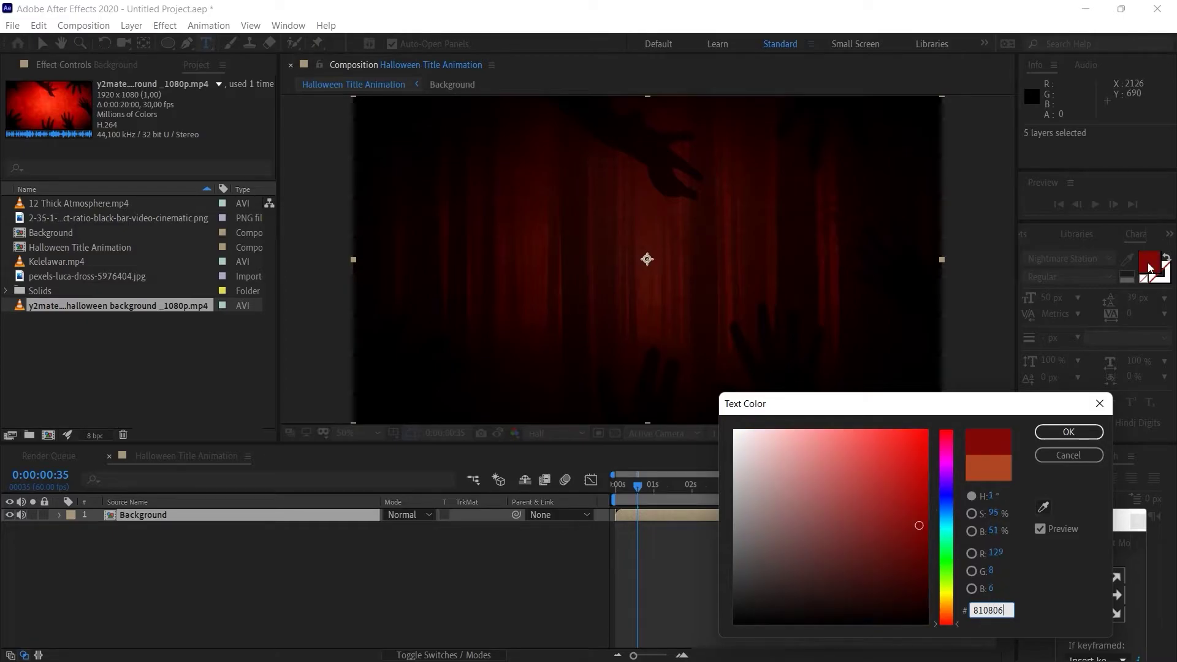
pyautogui.click(1054, 431)
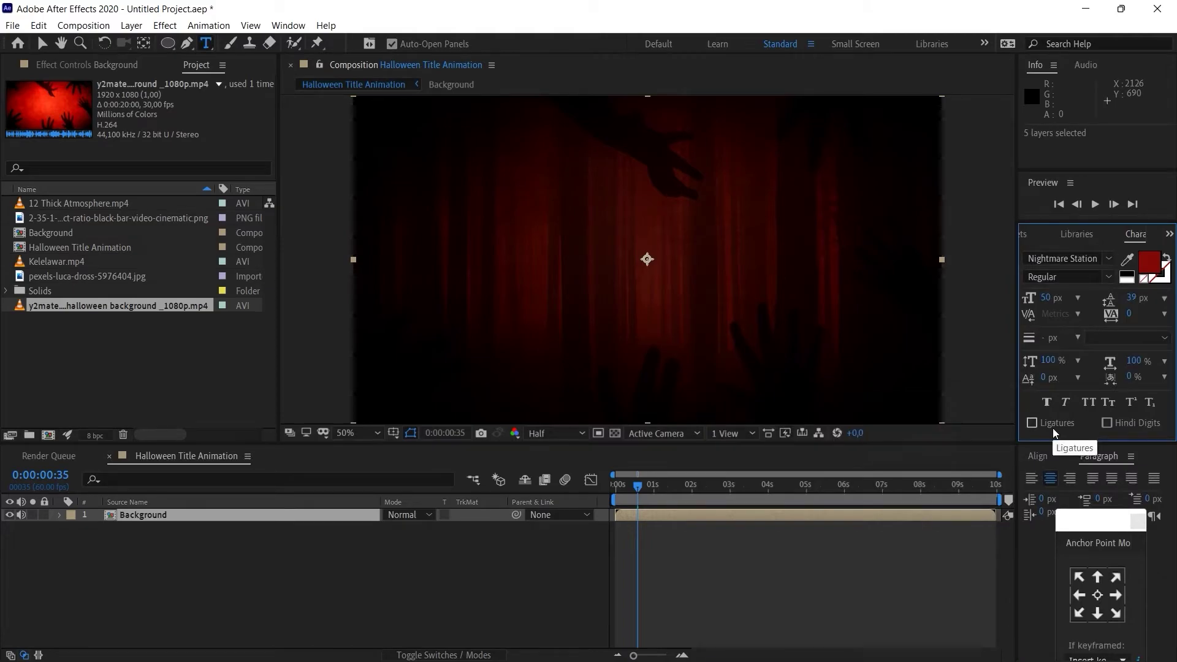
pyautogui.click(1050, 297)
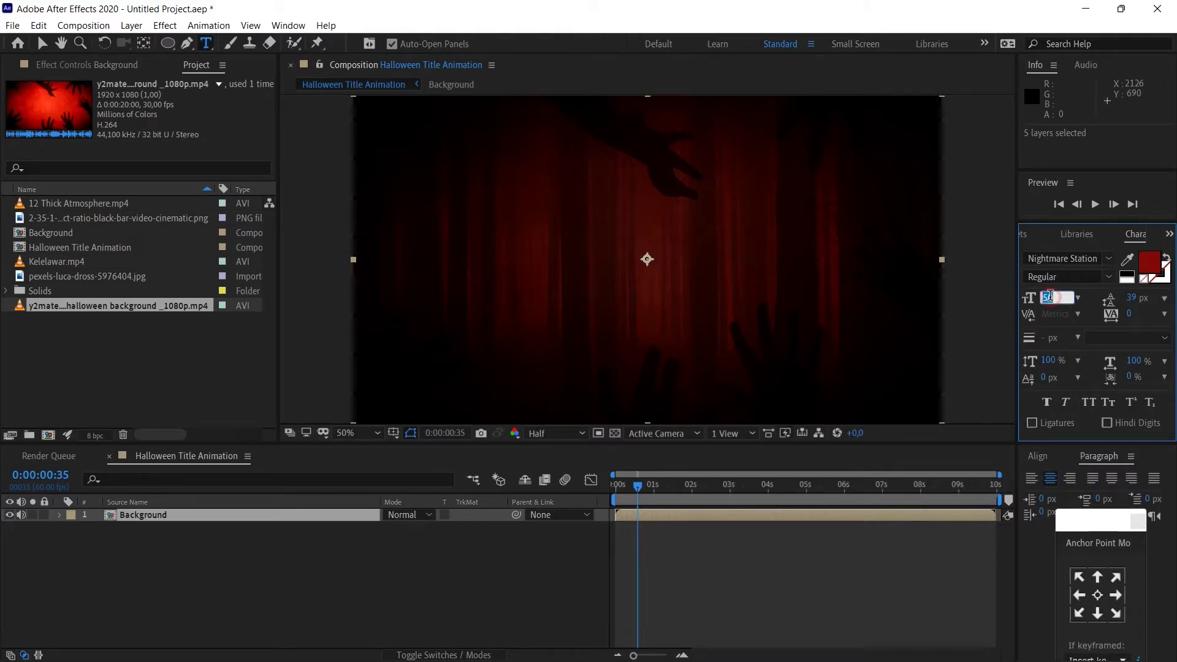
pyautogui.press('Return')
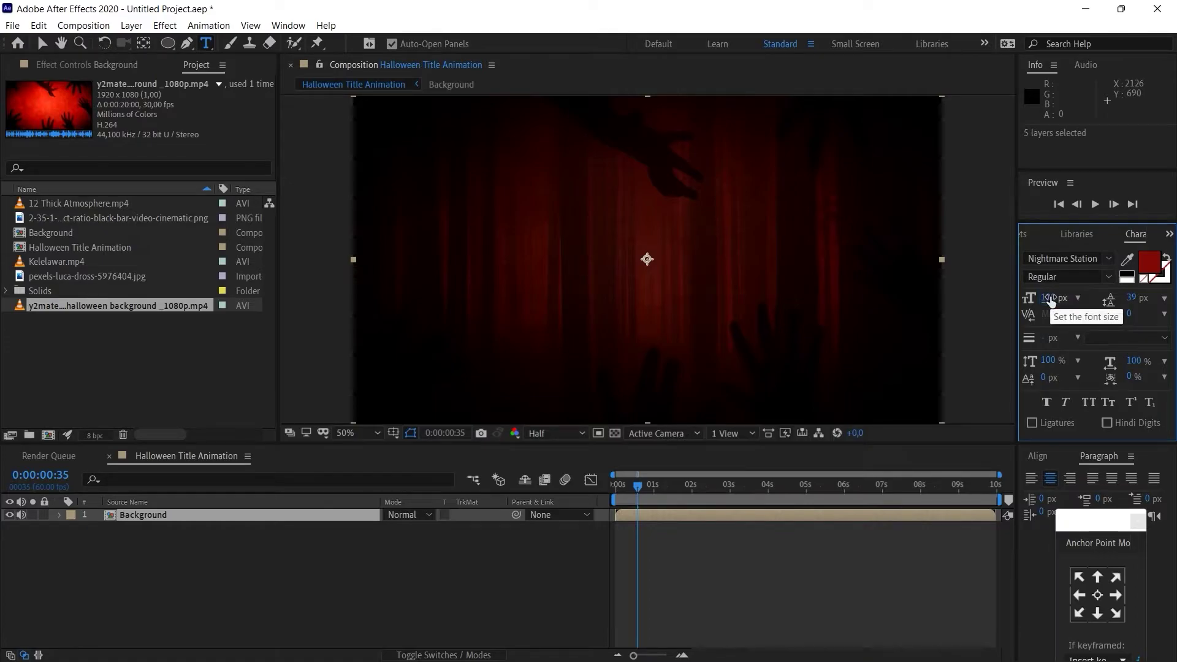
# - Create a text layer reading "Happy Halloween" near the middle of the composition
pyautogui.click(643, 276)
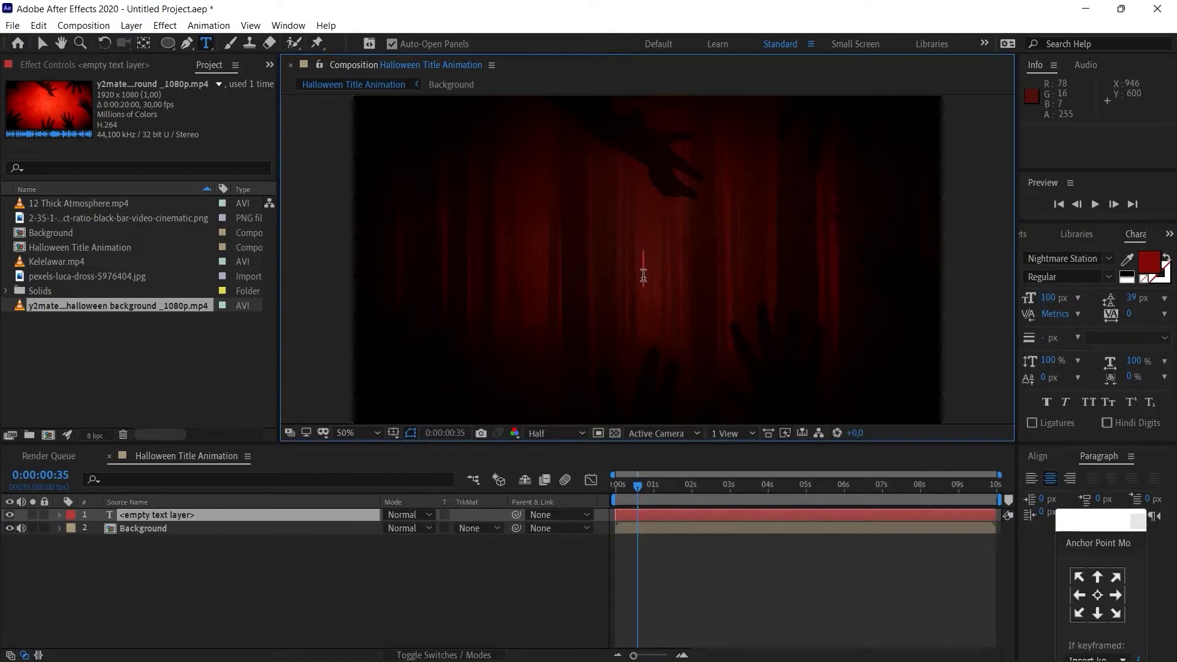
pyautogui.write('Happy')
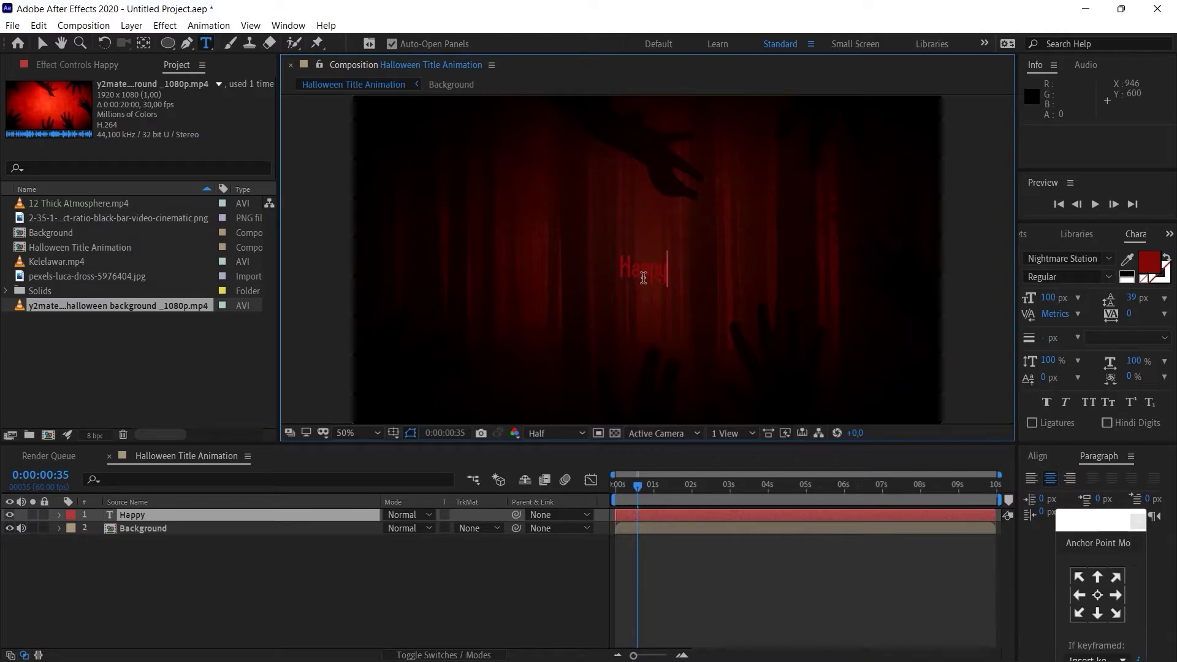
pyautogui.write(' Hallo')
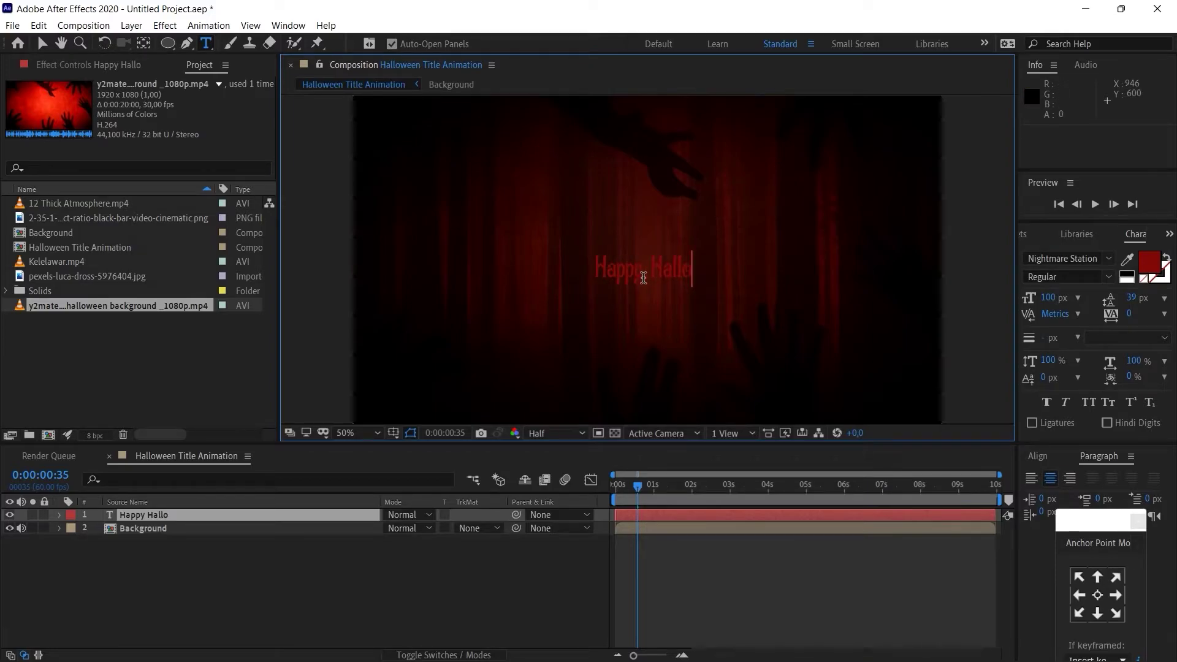
pyautogui.write('ween')
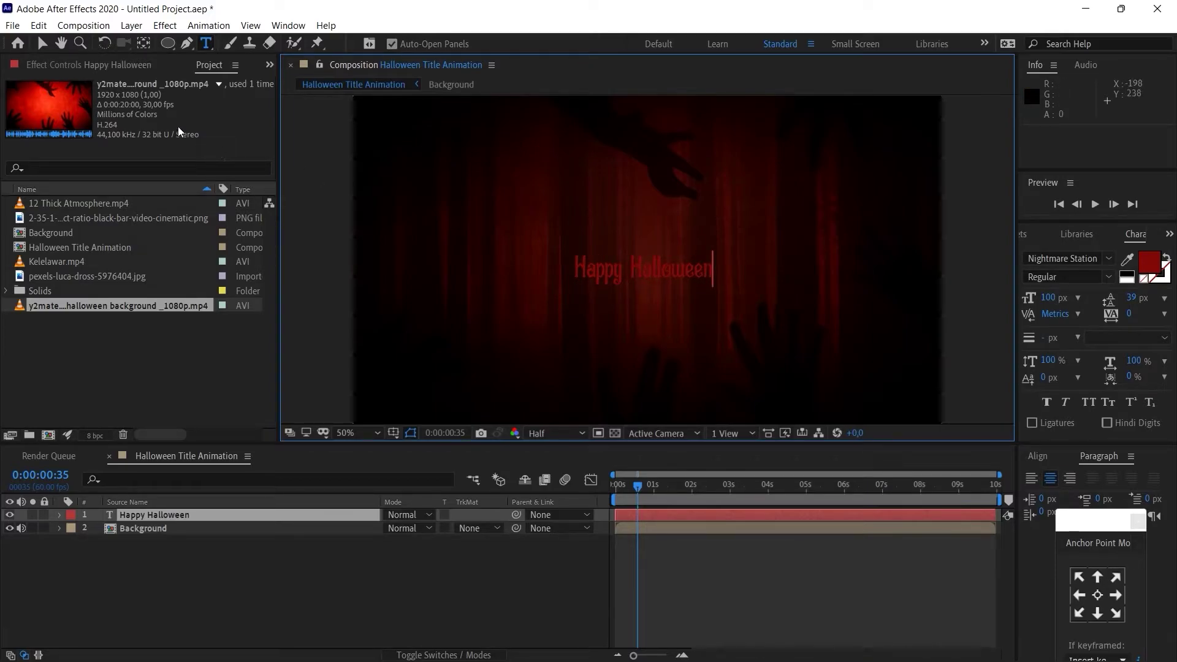
pyautogui.click(42, 43)
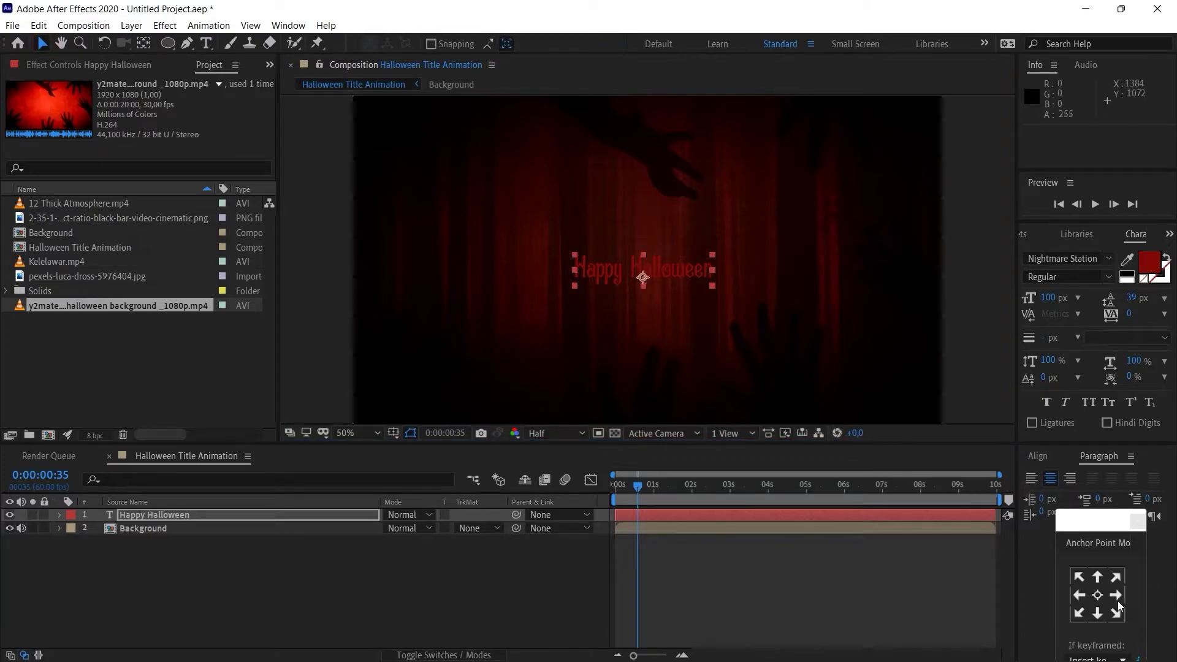
# - Center the title's anchor point and align the text horizontally and vertically to the center of the composition
pyautogui.click(1097, 595)
pyautogui.click(1037, 456)
pyautogui.click(1058, 494)
pyautogui.click(1136, 494)
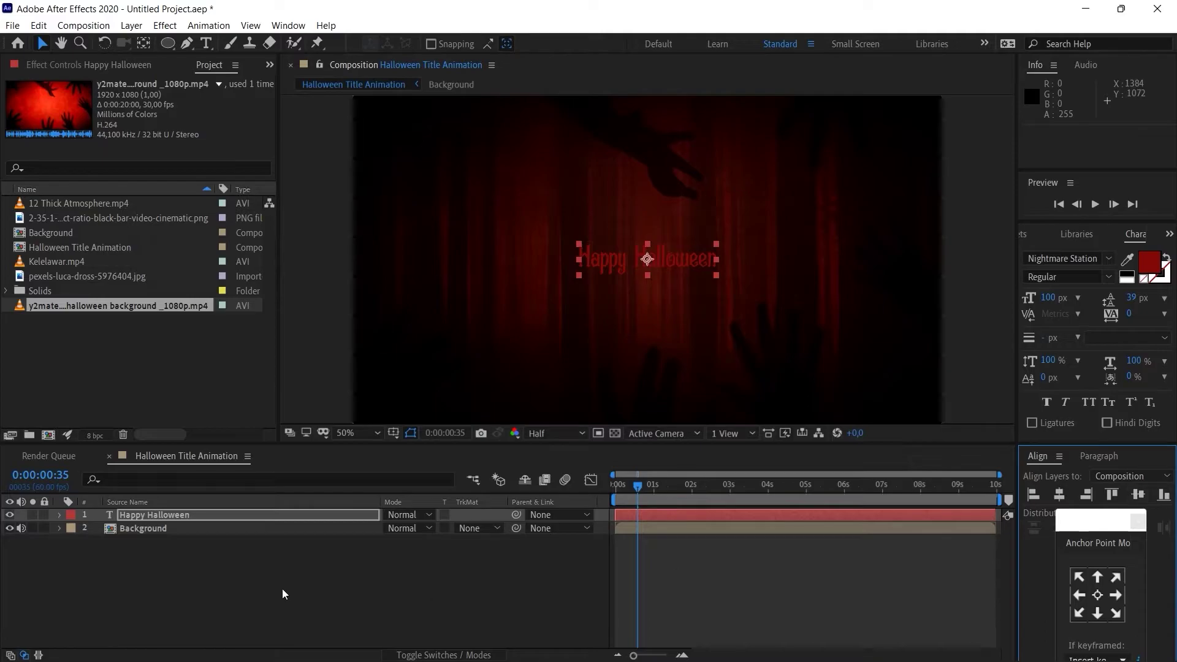
# - Reveal the Happy Halloween layer's position and set its Y value to 511
pyautogui.click(215, 519)
pyautogui.press('p')
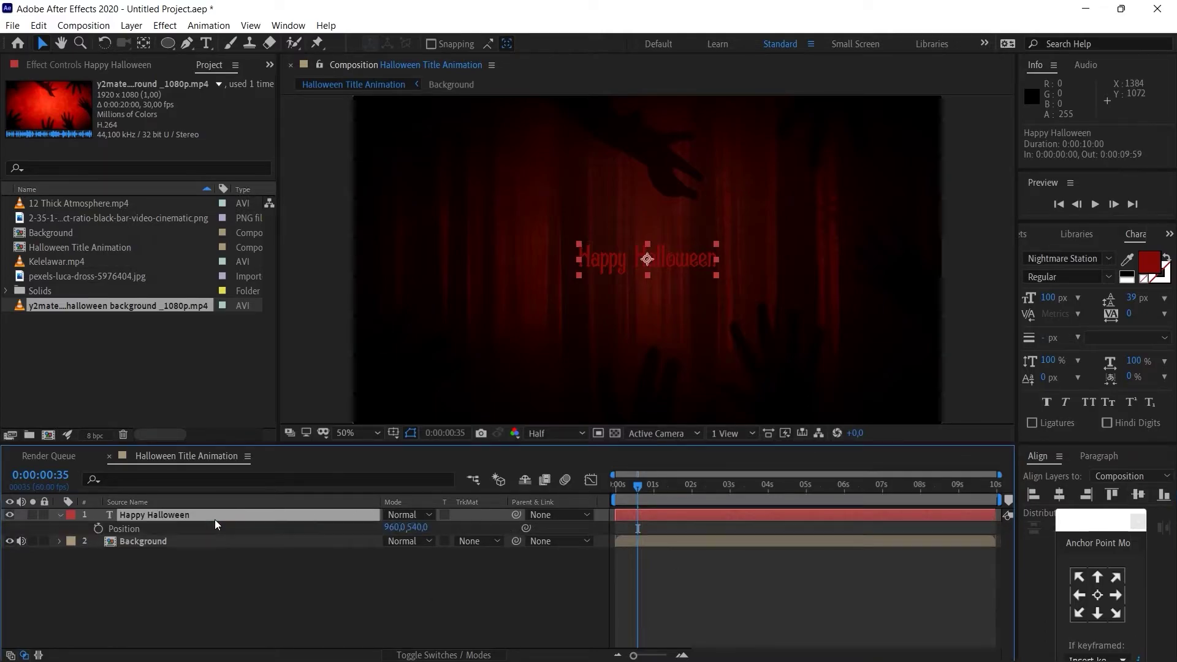
pyautogui.click(418, 527)
pyautogui.write('5')
pyautogui.press('Return')
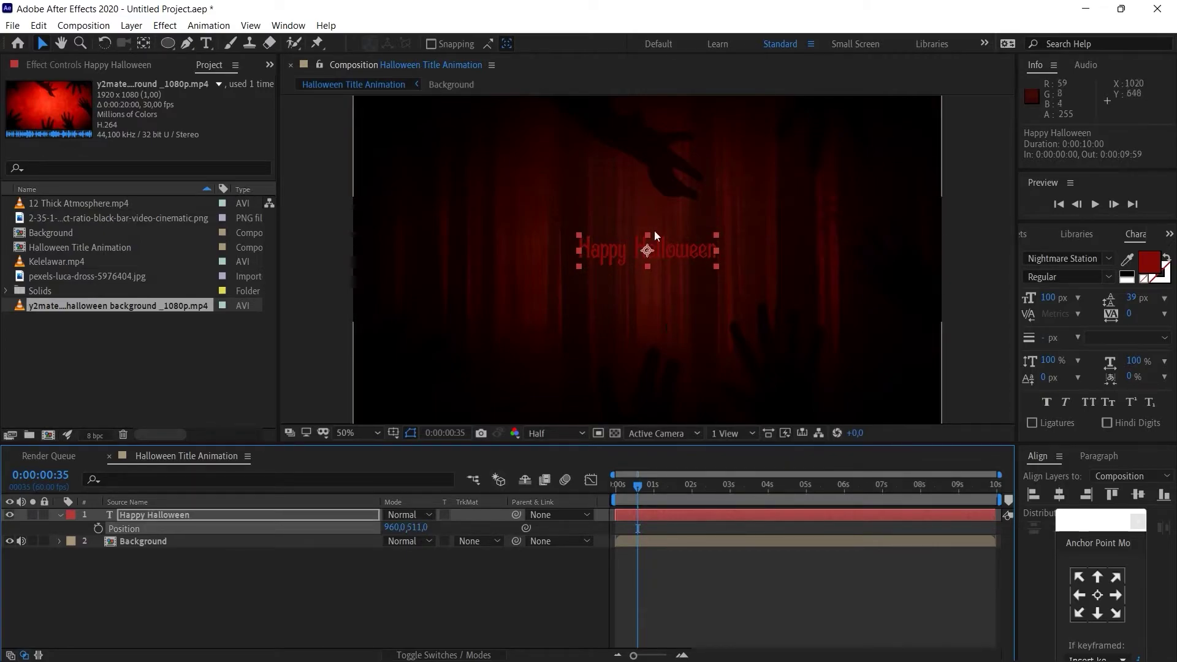
# - Reveal the Happy Halloween layer's scale, set it to 220% and deselect the layer
pyautogui.click(218, 517)
pyautogui.press('s')
pyautogui.click(430, 527)
pyautogui.write('2')
pyautogui.press('Return')
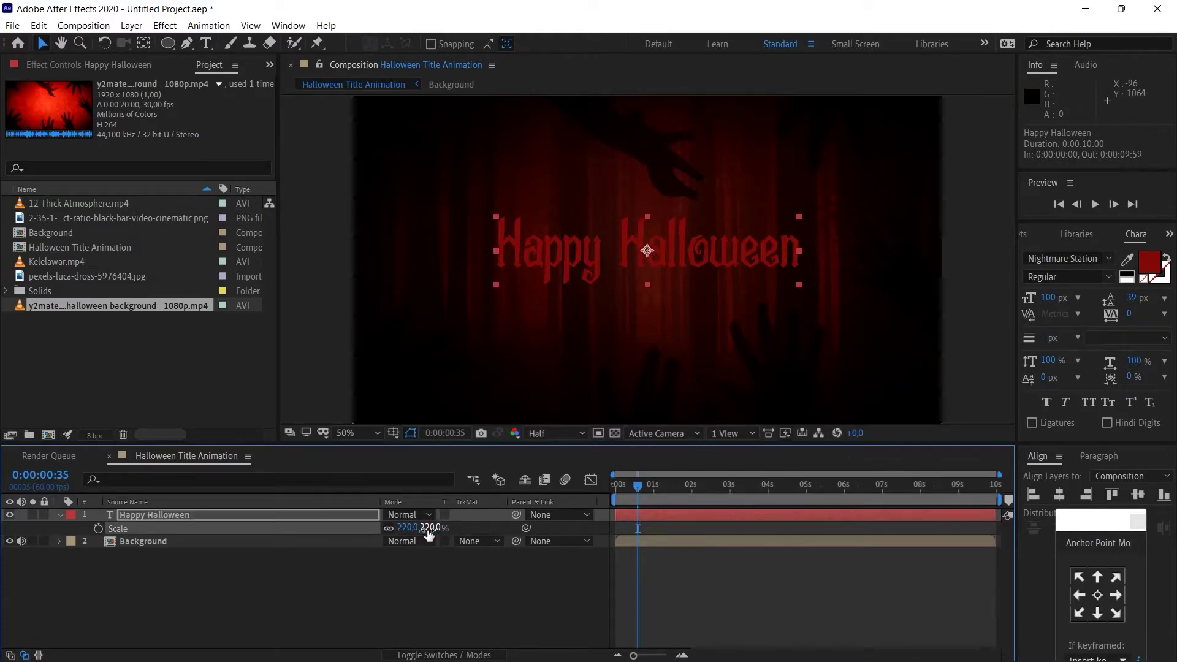
pyautogui.click(656, 550)
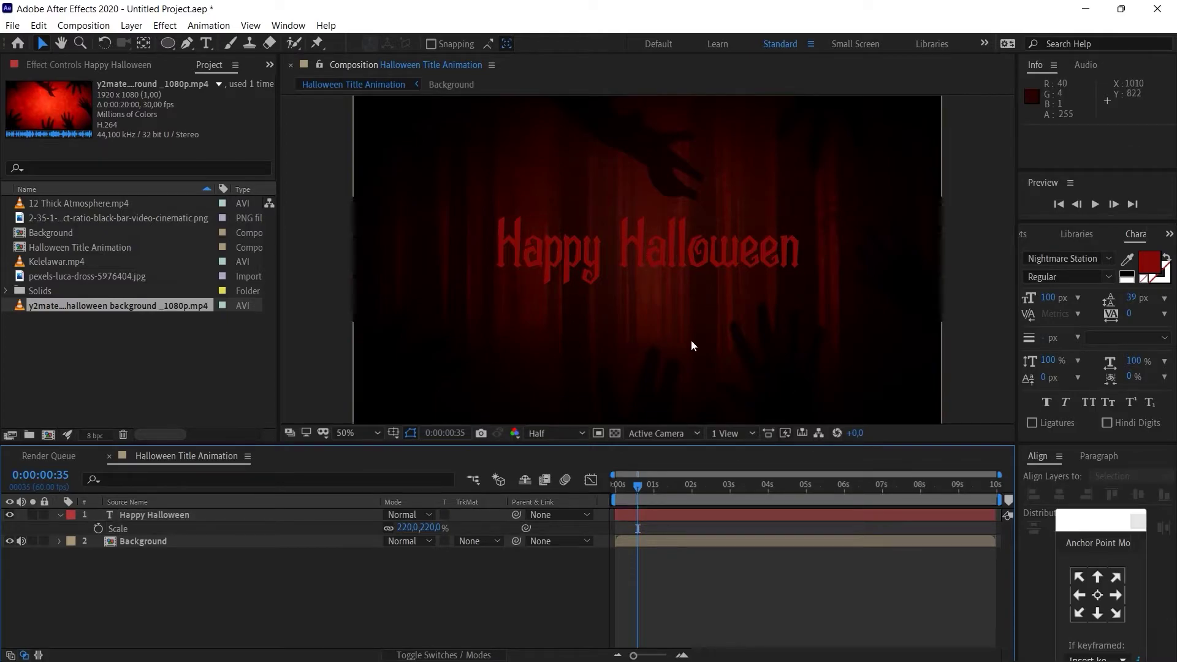
# - Find the Bevel Alpha effect and apply it to the Happy Halloween text layer
pyautogui.click(1023, 233)
pyautogui.click(1086, 251)
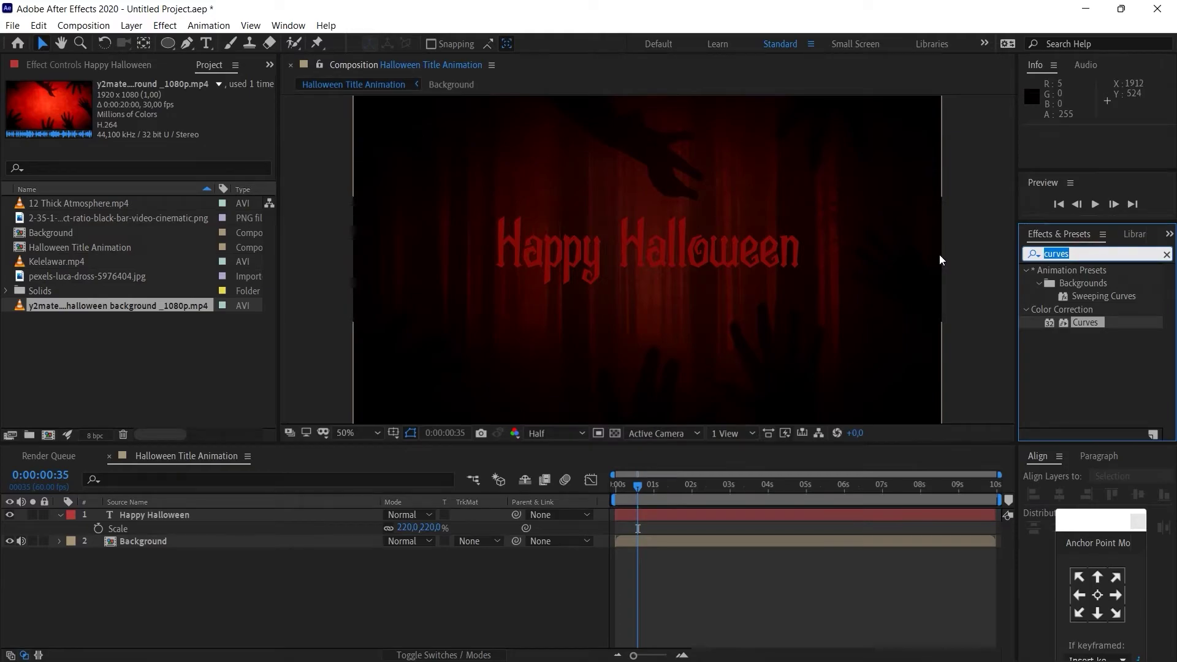
pyautogui.write('bevel alpha')
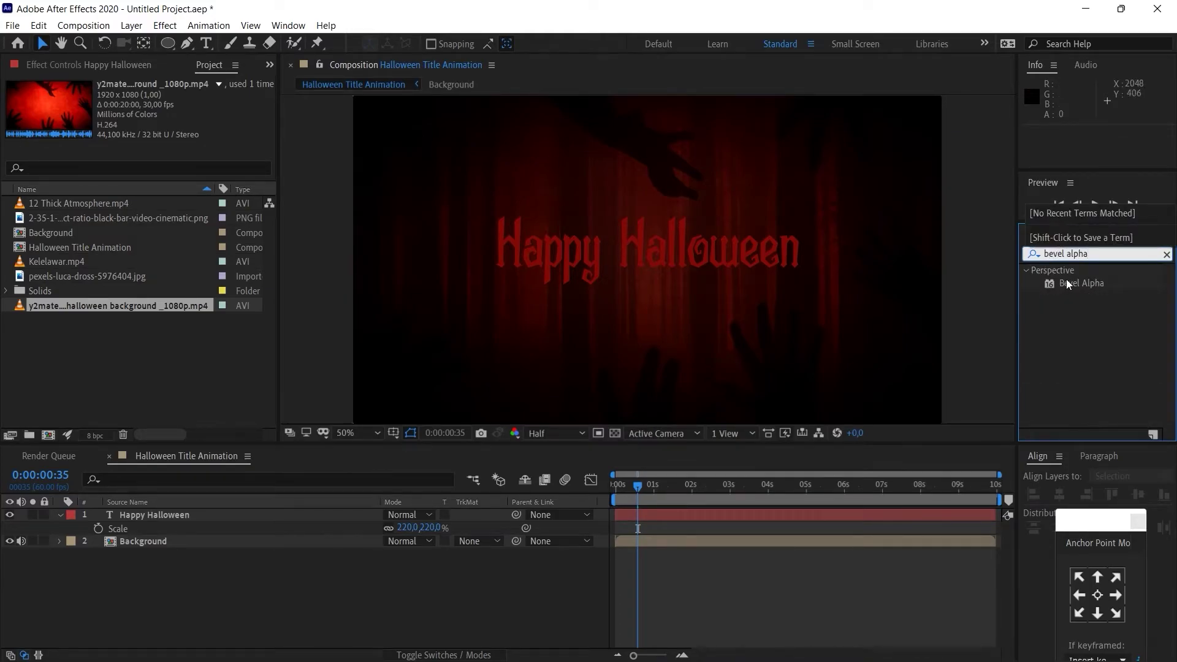
pyautogui.moveTo(1067, 280); pyautogui.dragTo(488, 325)
pyautogui.click(194, 513)
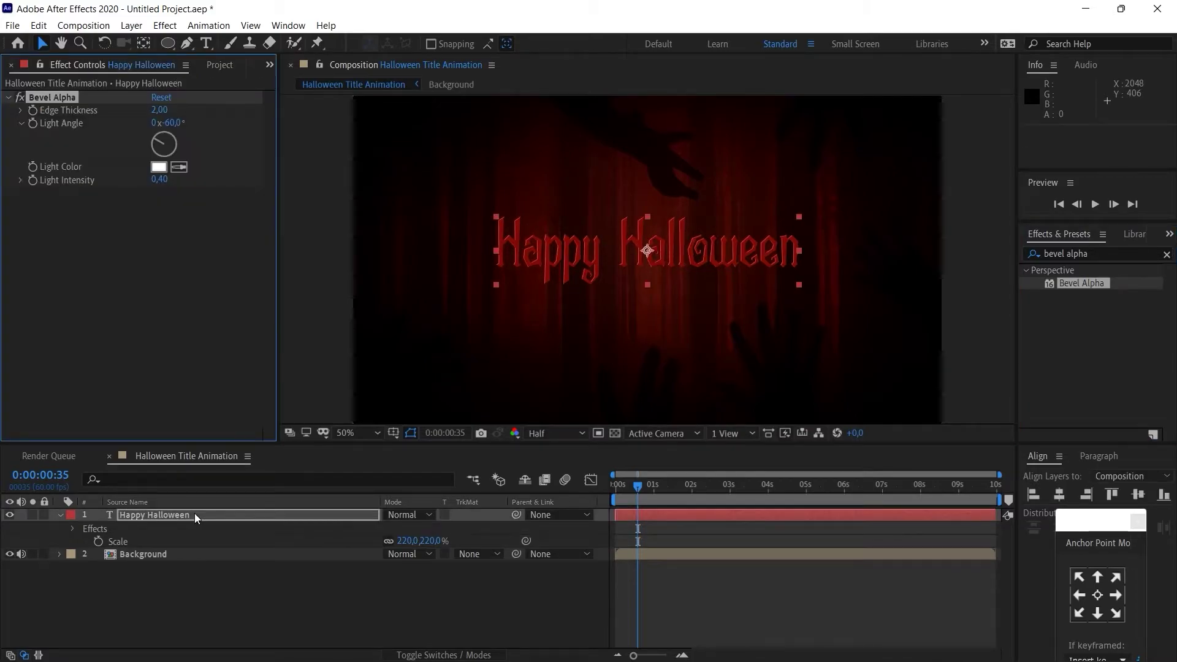
# - Set the composition's preview resolution to Full to inspect the title's bevel closely
pyautogui.press('.')
pyautogui.press('.')
pyautogui.moveTo(525, 269); pyautogui.dragTo(740, 299)
pyautogui.click(557, 435)
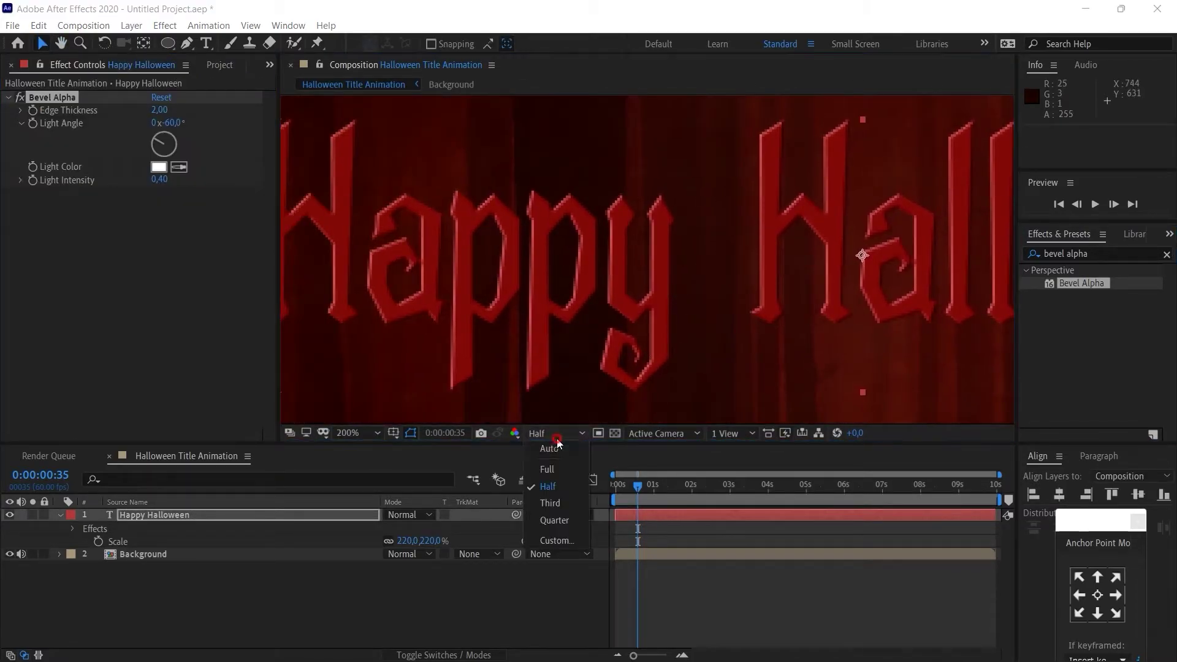
pyautogui.click(550, 469)
pyautogui.moveTo(481, 352); pyautogui.dragTo(590, 285)
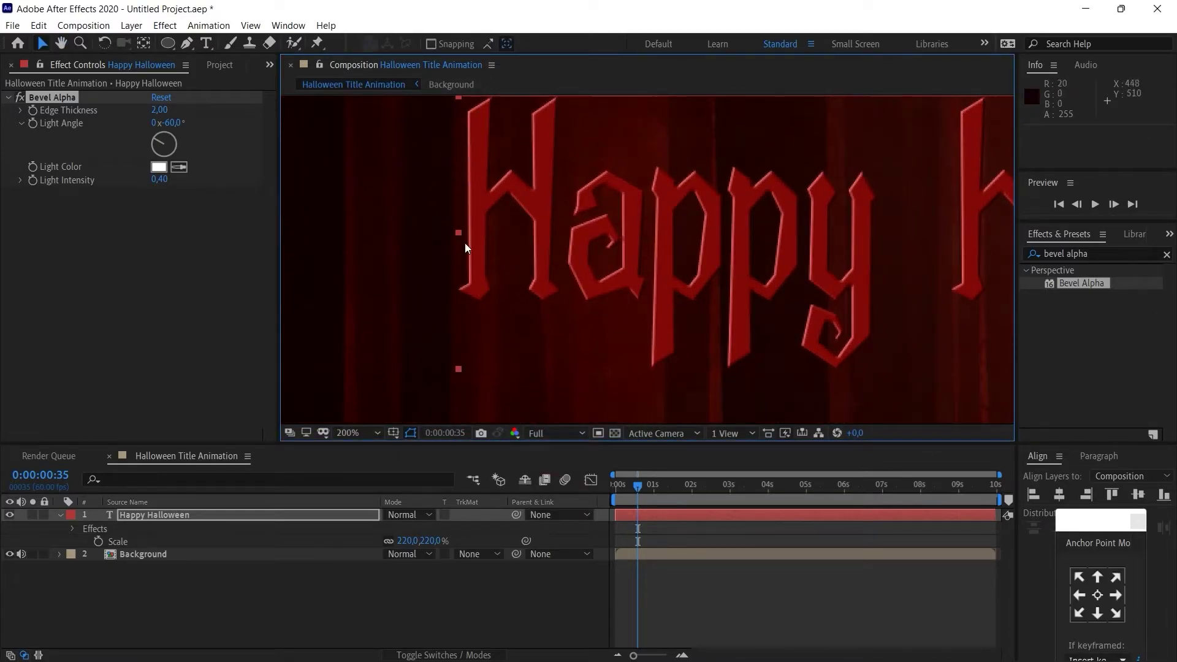
# - Set the Bevel Alpha edge thickness to 4 on the Happy Halloween layer
pyautogui.click(158, 110)
pyautogui.write('4')
pyautogui.press('Return')
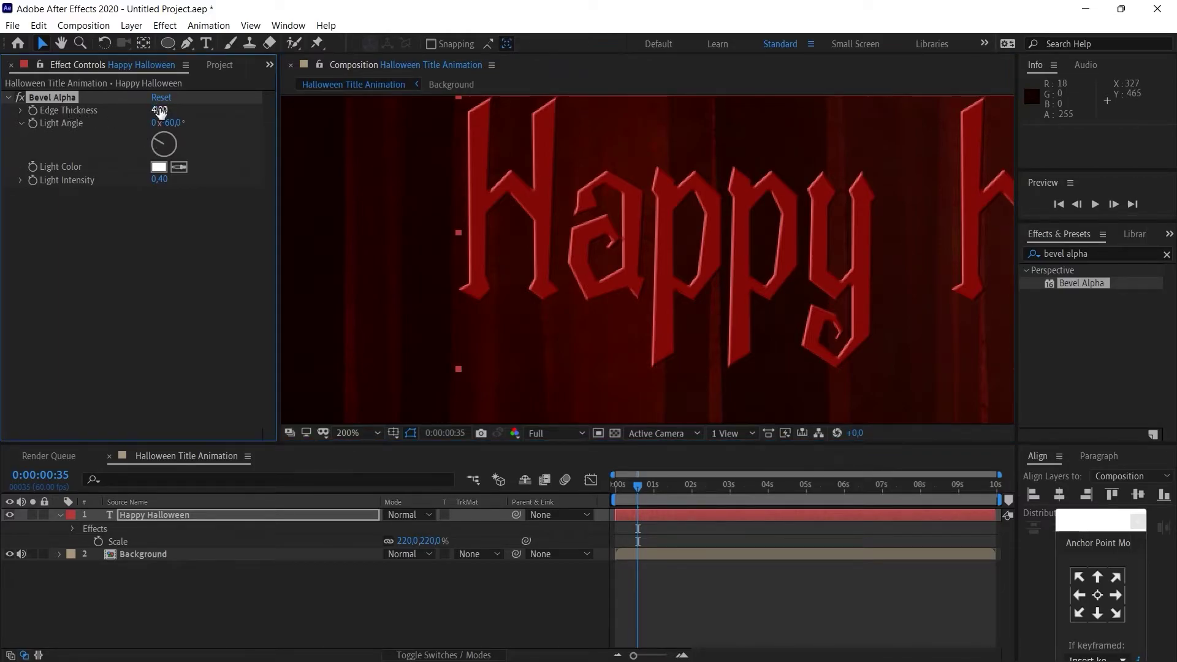
# - Set the title's Bevel Alpha light color to pure red, hex FF0000
pyautogui.scroll(-2, 675, 228)
pyautogui.press('h')
pyautogui.moveTo(777, 264); pyautogui.dragTo(631, 264)
pyautogui.press('v')
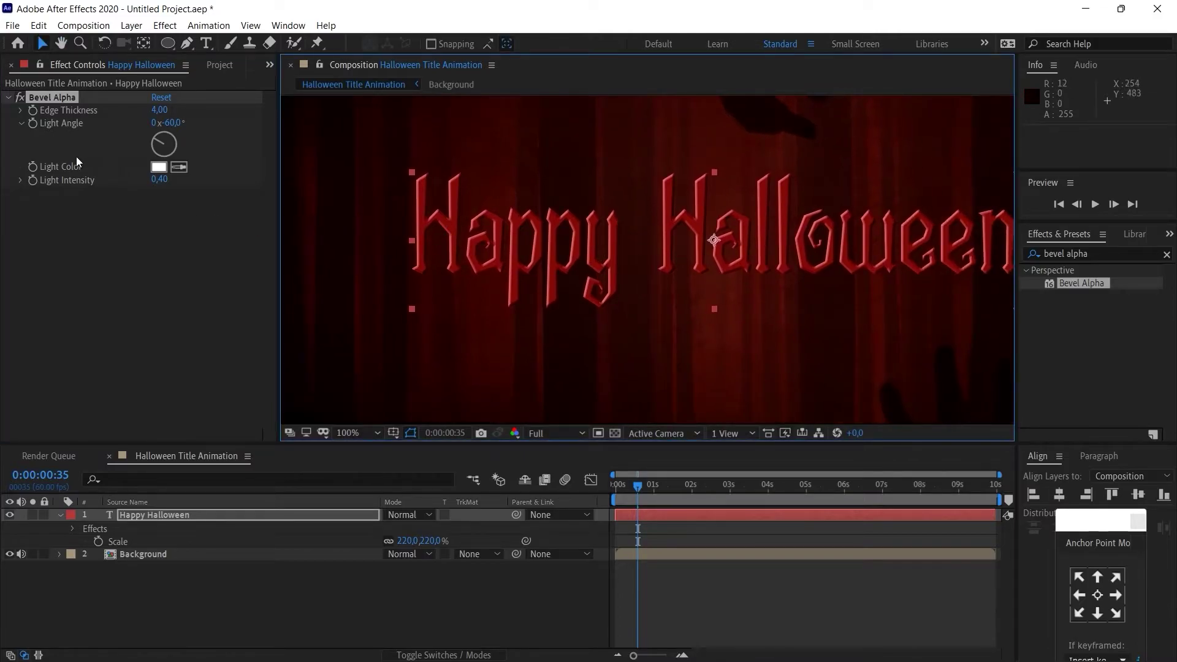
pyautogui.click(159, 167)
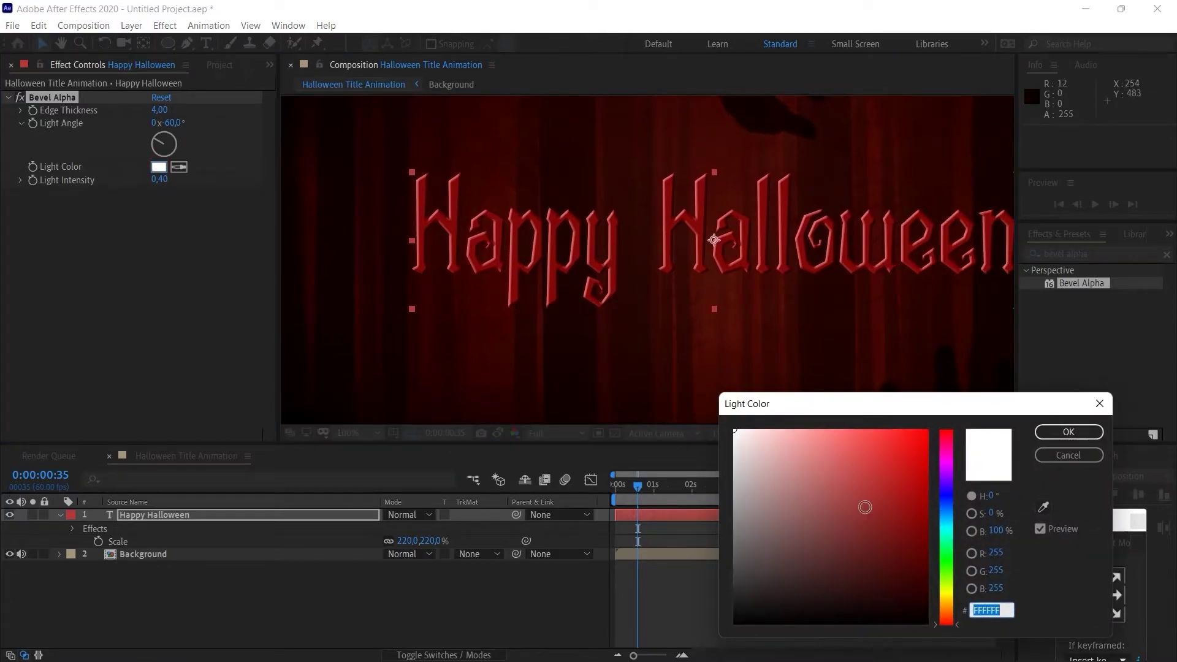
pyautogui.moveTo(849, 520); pyautogui.dragTo(926, 439)
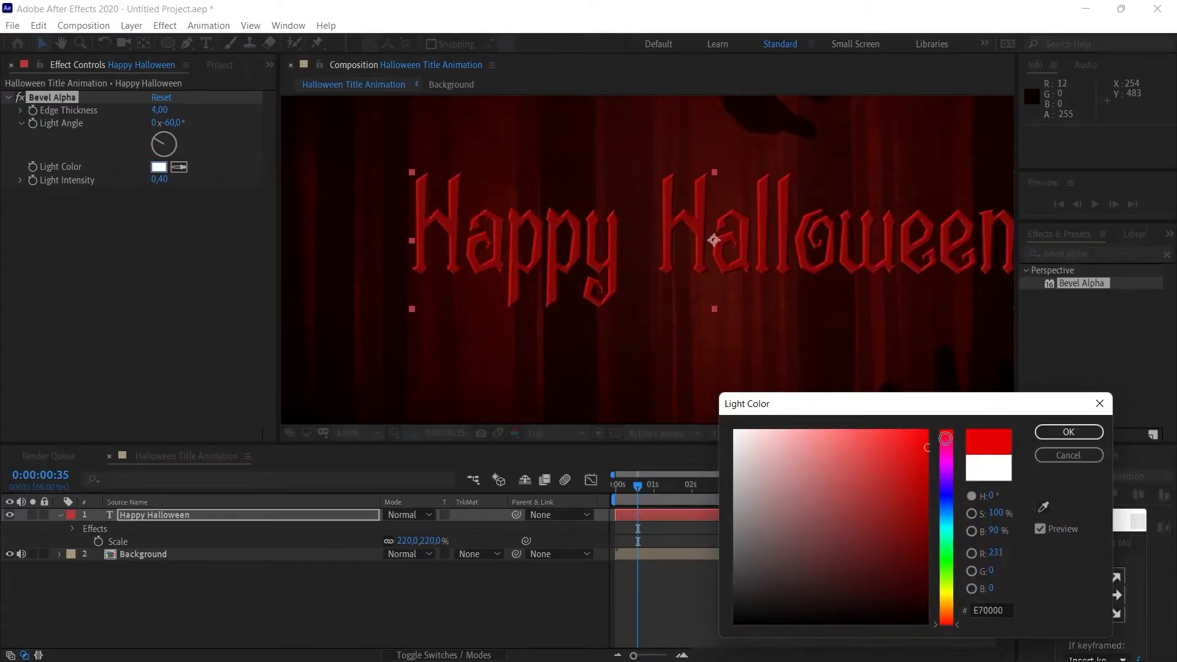
pyautogui.doubleClick(1005, 611)
pyautogui.write('FF')
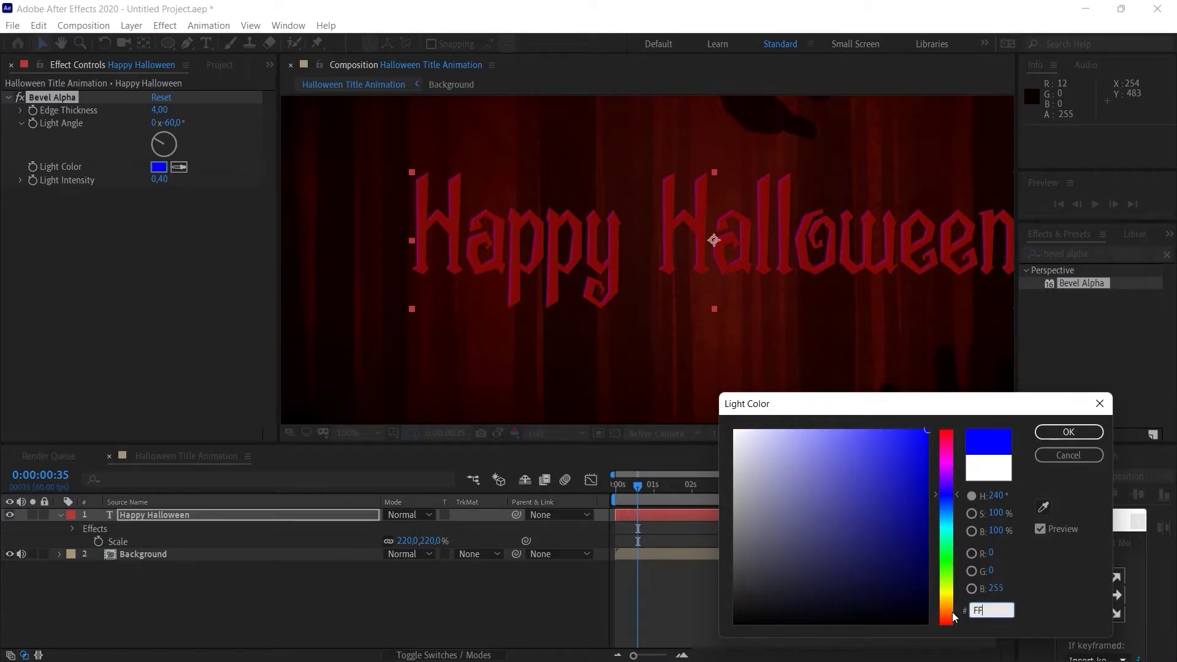
pyautogui.write('0000')
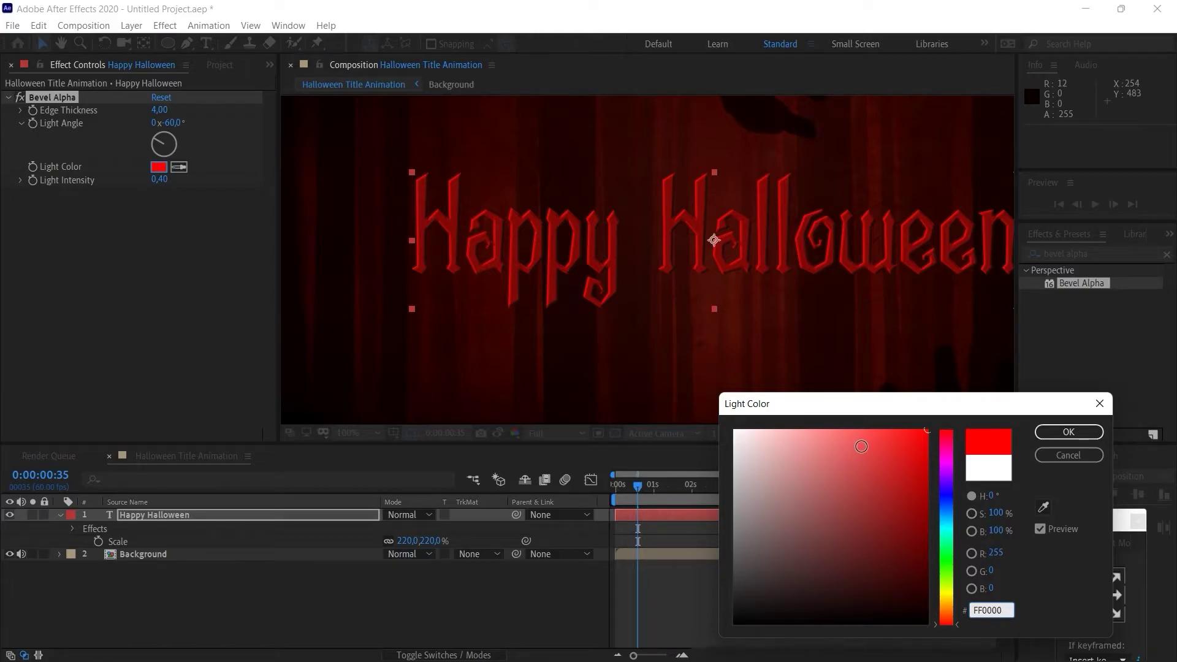
pyautogui.click(1068, 431)
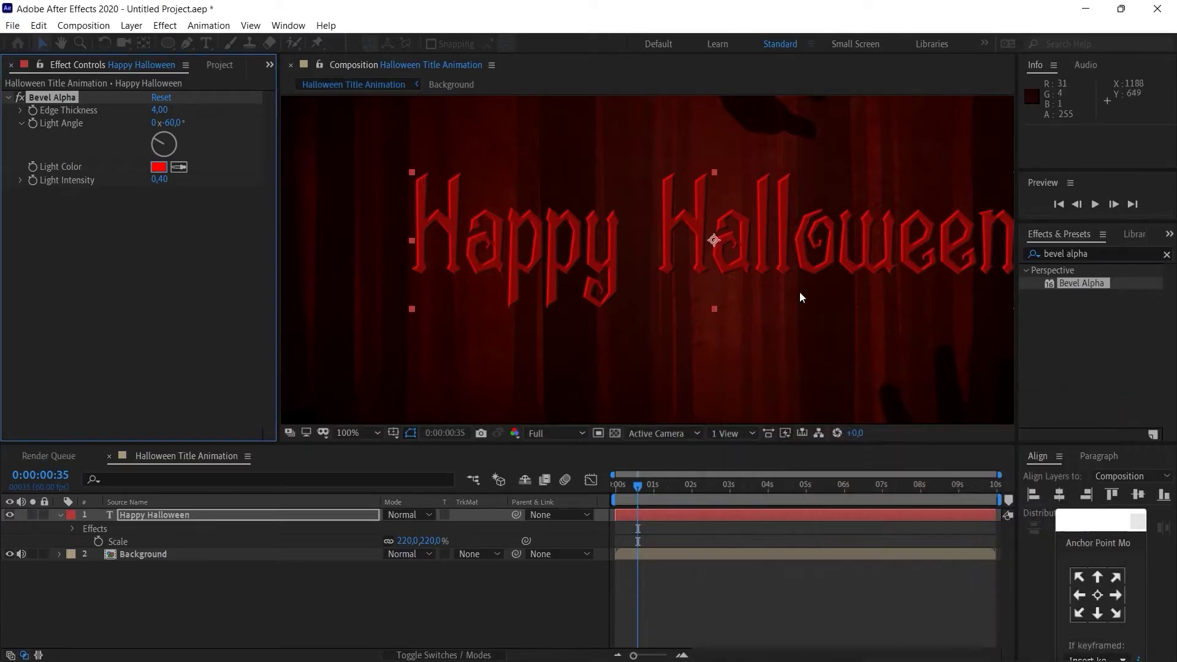
# - Deselect the title and prepare the Type tool with a 50 px font size and fill color B14623
pyautogui.press('.')
pyautogui.hscroll(-5, 370, 197)
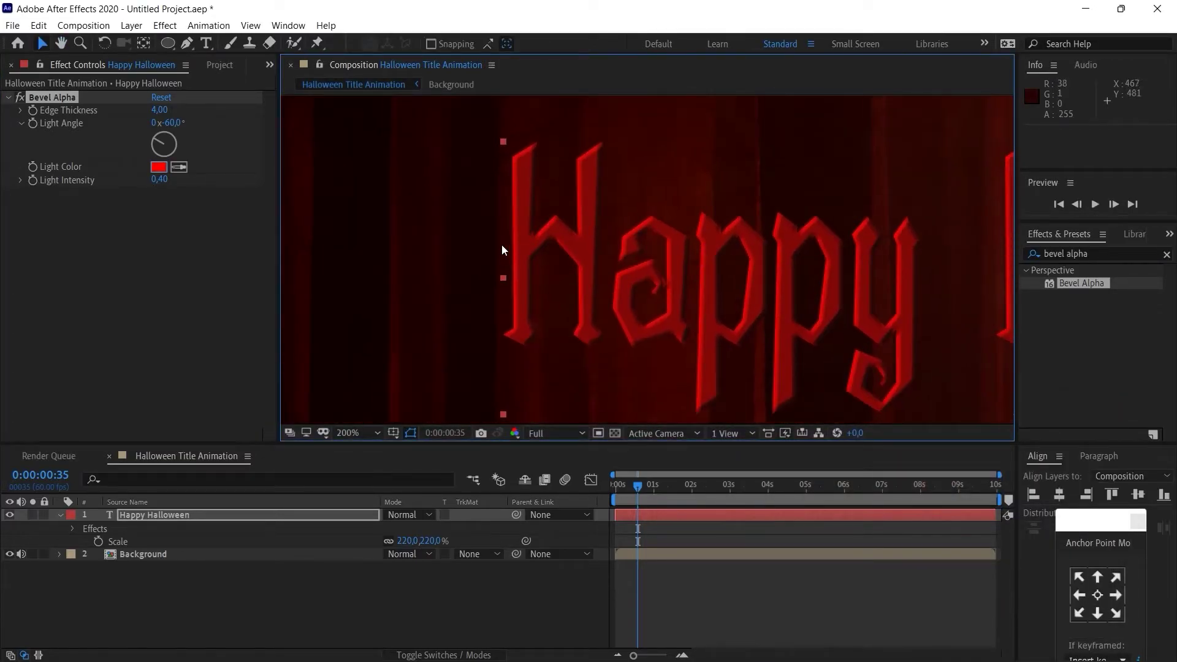
pyautogui.click(348, 432)
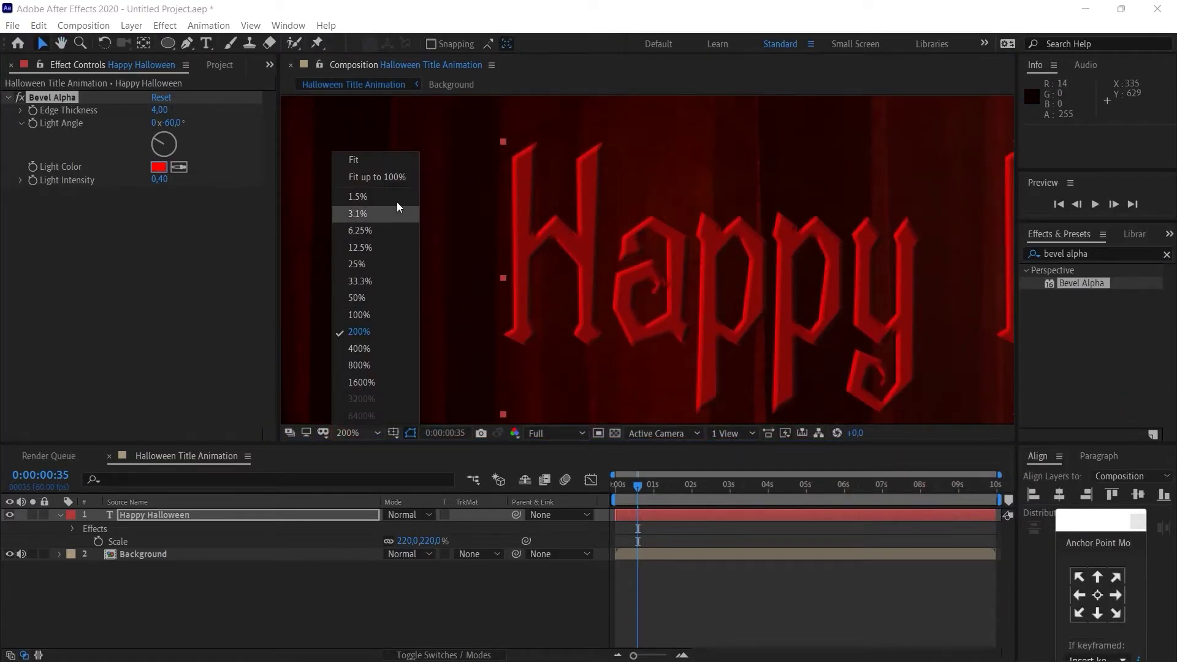
pyautogui.click(361, 177)
pyautogui.click(853, 631)
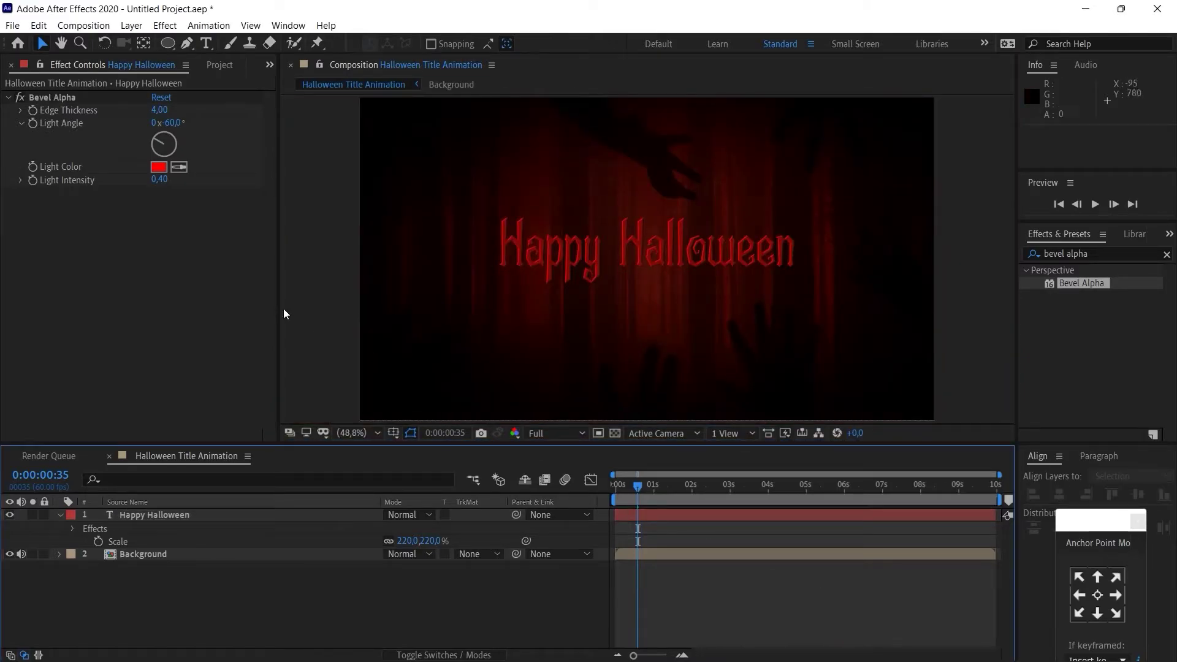
pyautogui.click(206, 43)
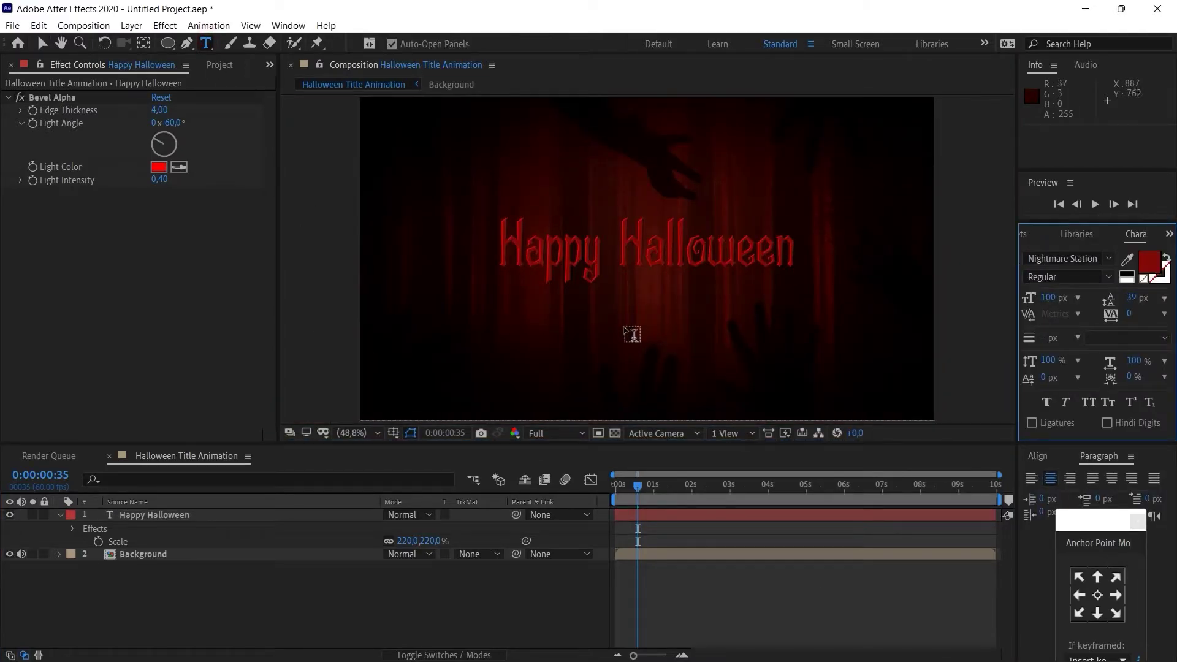
pyautogui.click(1049, 297)
pyautogui.press('Return')
pyautogui.click(1151, 268)
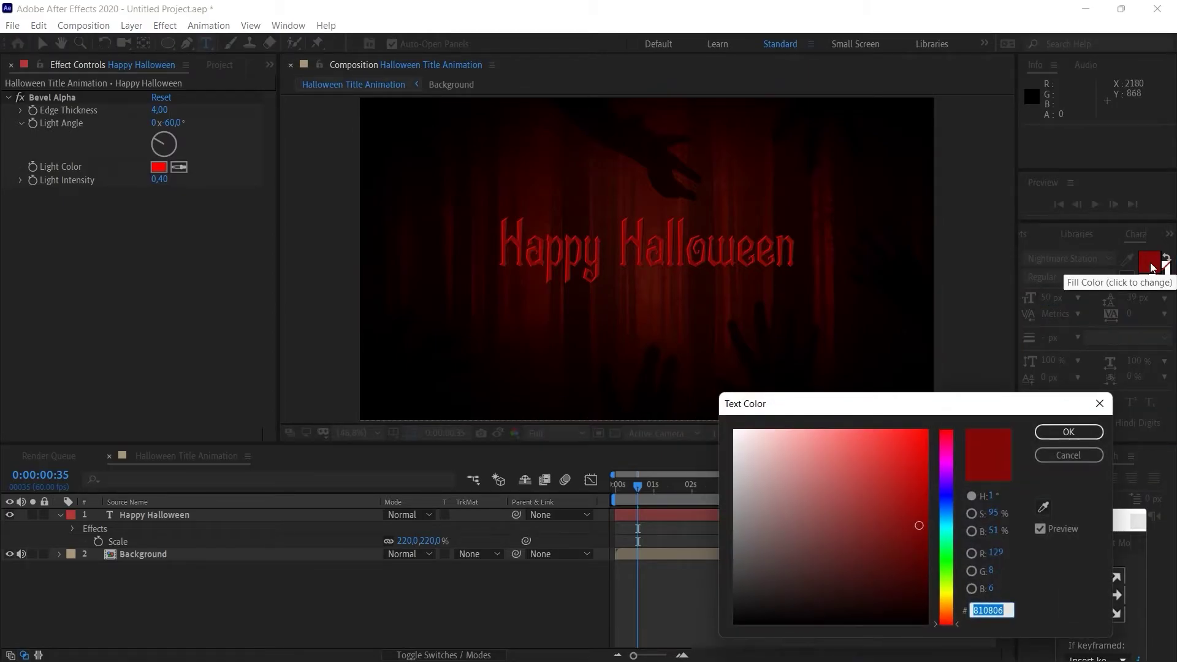
pyautogui.write('B1')
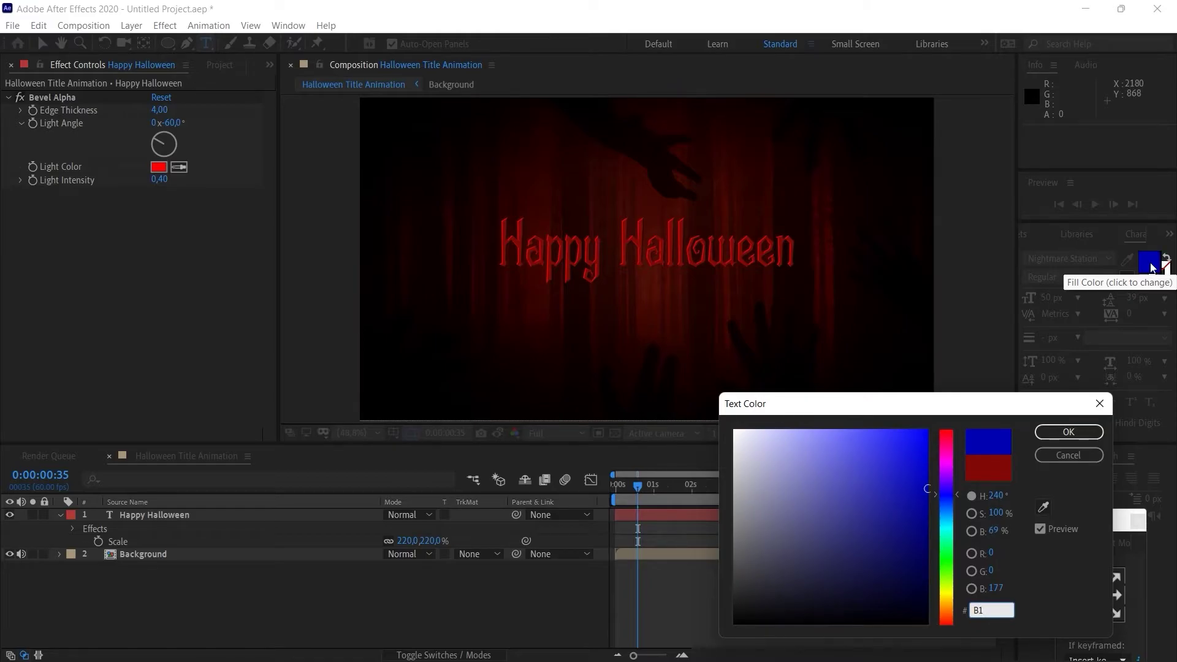
pyautogui.write('4623')
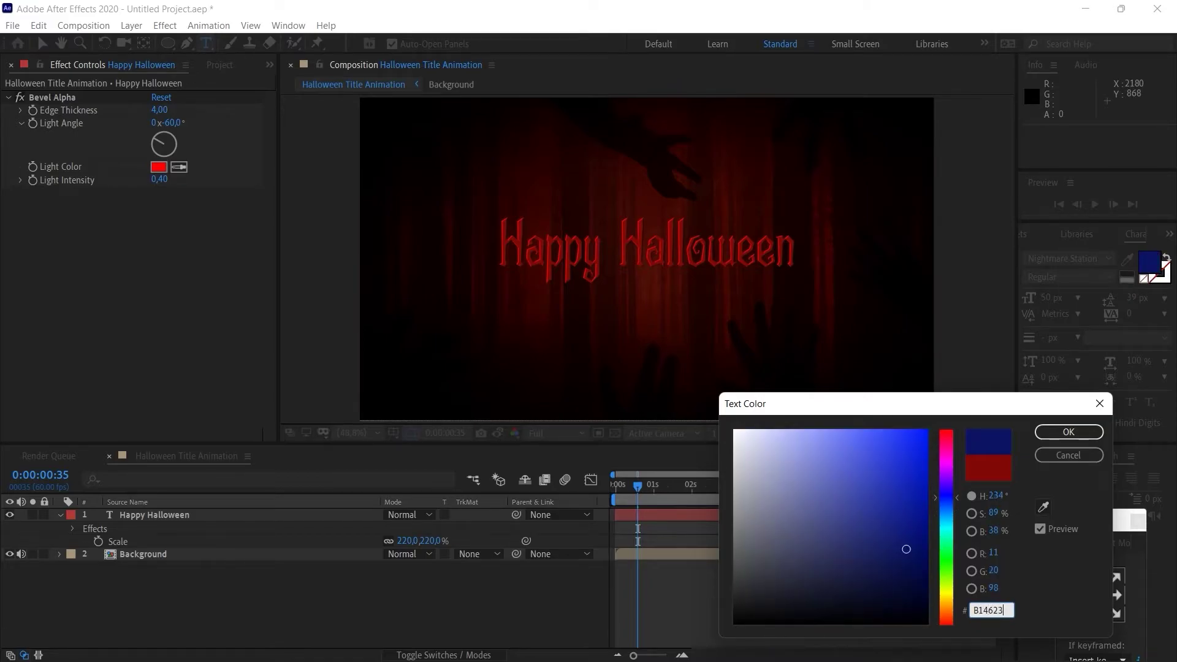
pyautogui.click(1069, 431)
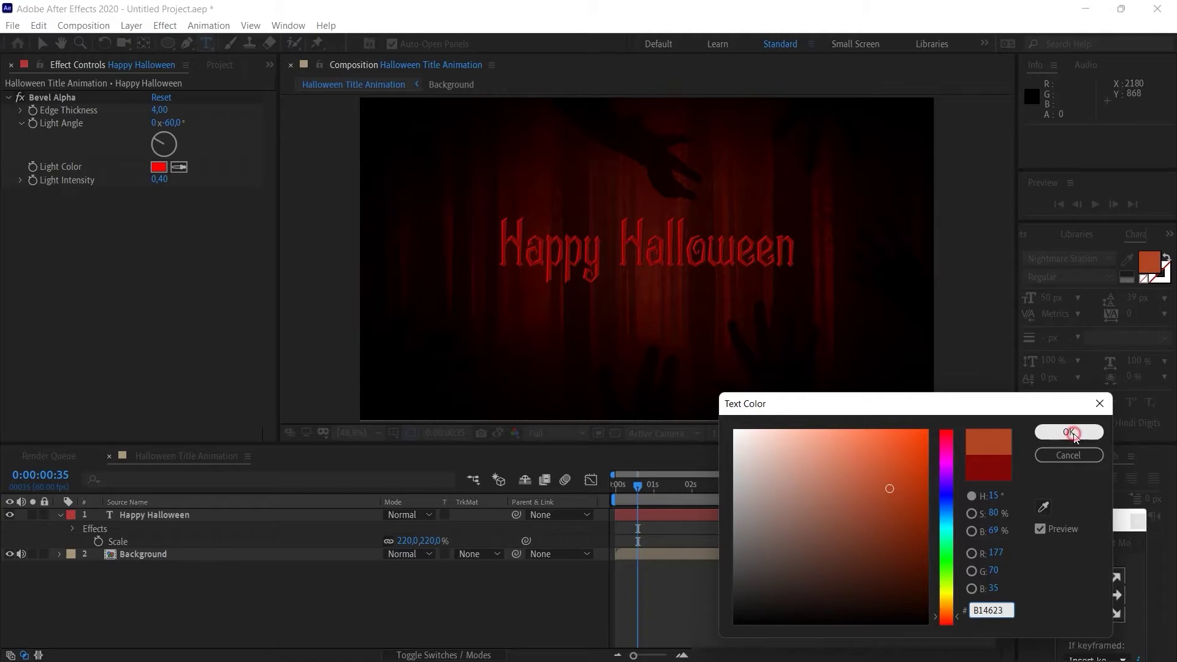
# - Add the text "He's After You From Behind The Mask" below the title and return to the Selection tool
pyautogui.click(625, 326)
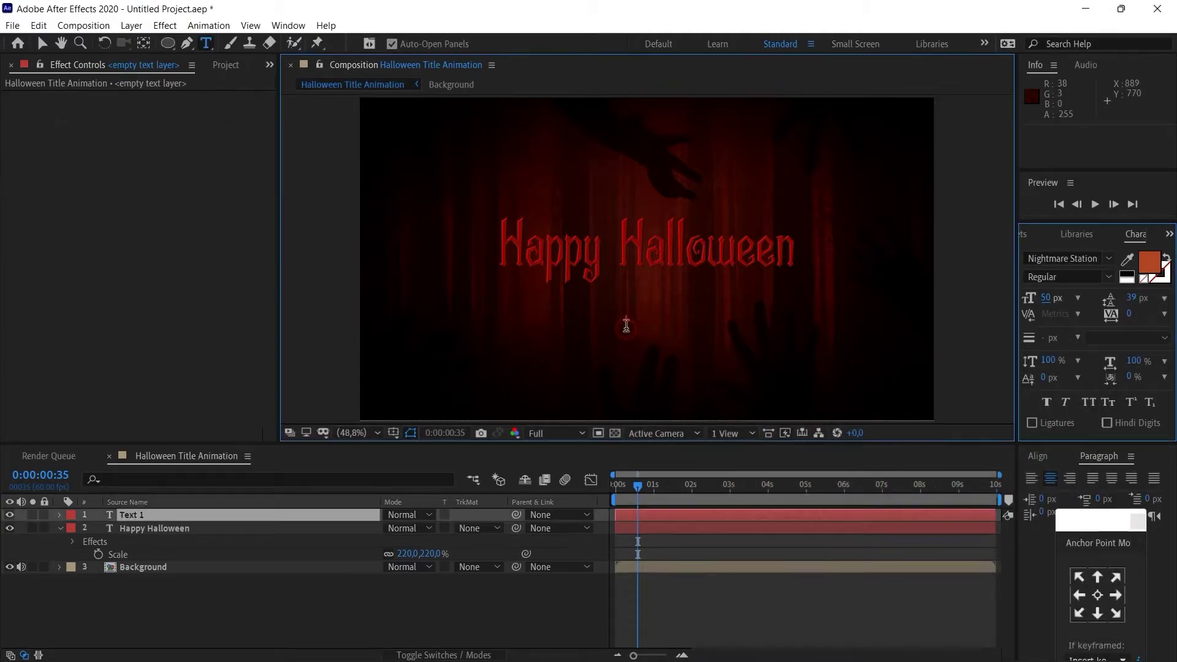
pyautogui.write('He')
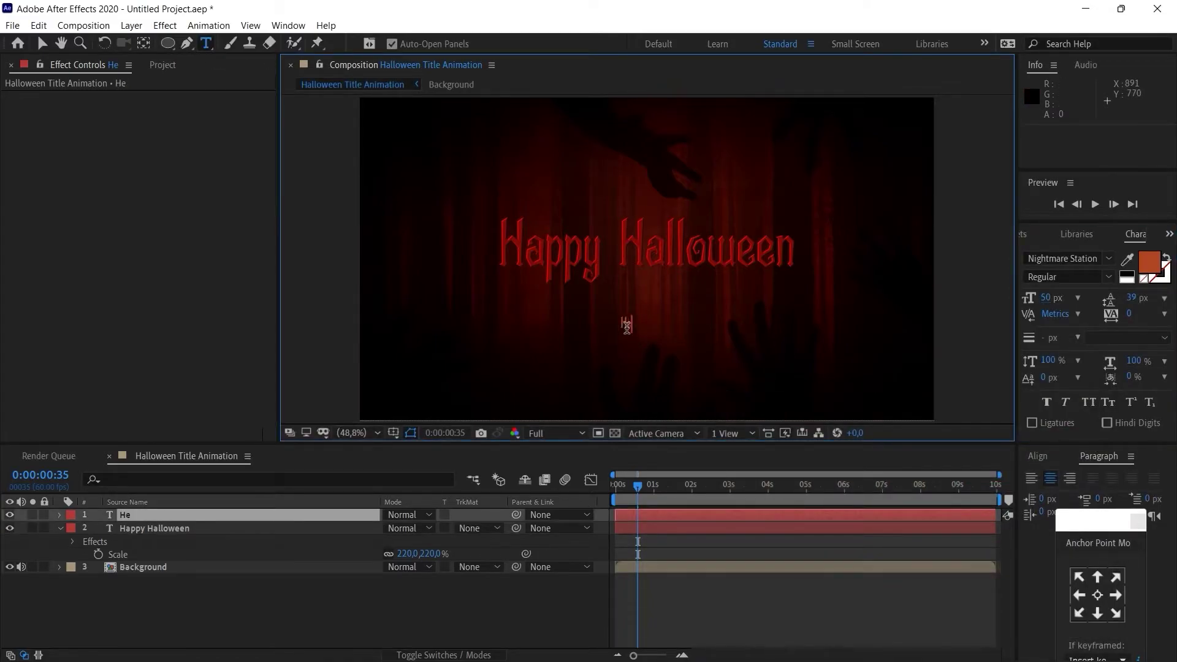
pyautogui.write("'s After You")
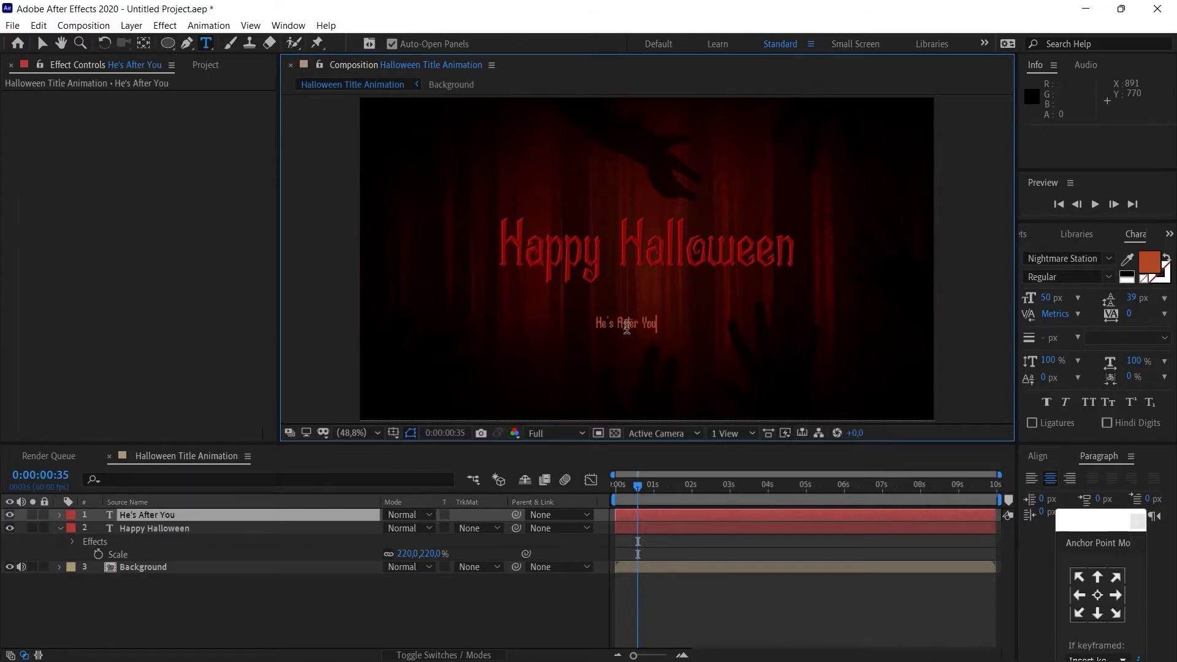
pyautogui.write(' From')
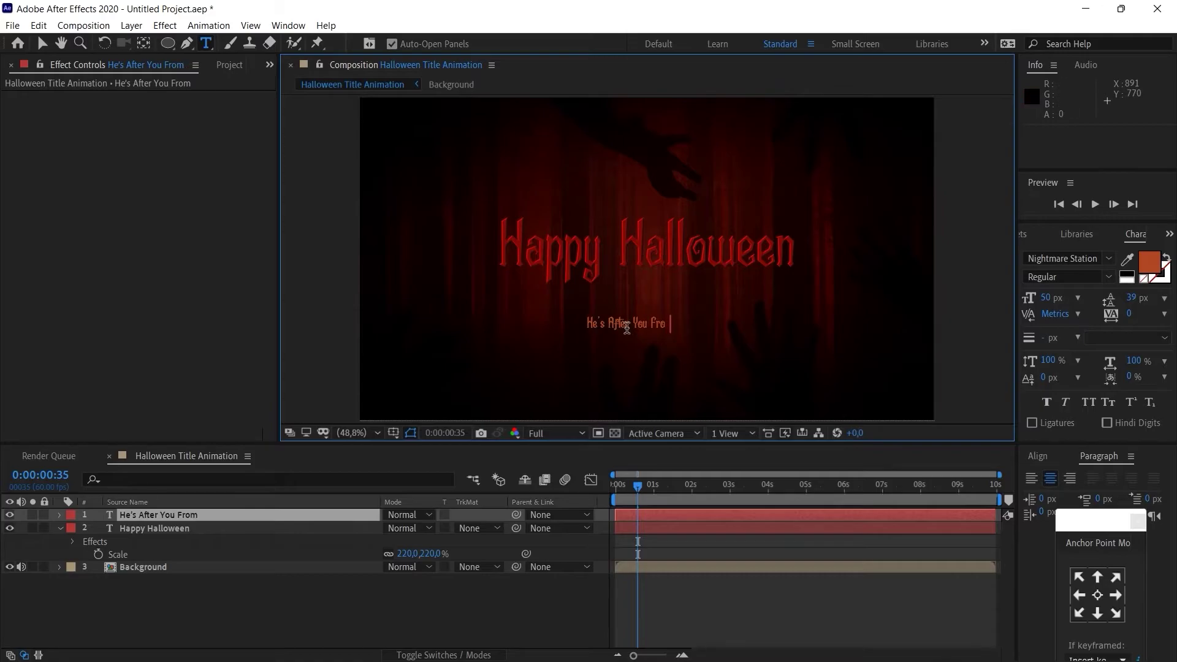
pyautogui.write(' Behind The M')
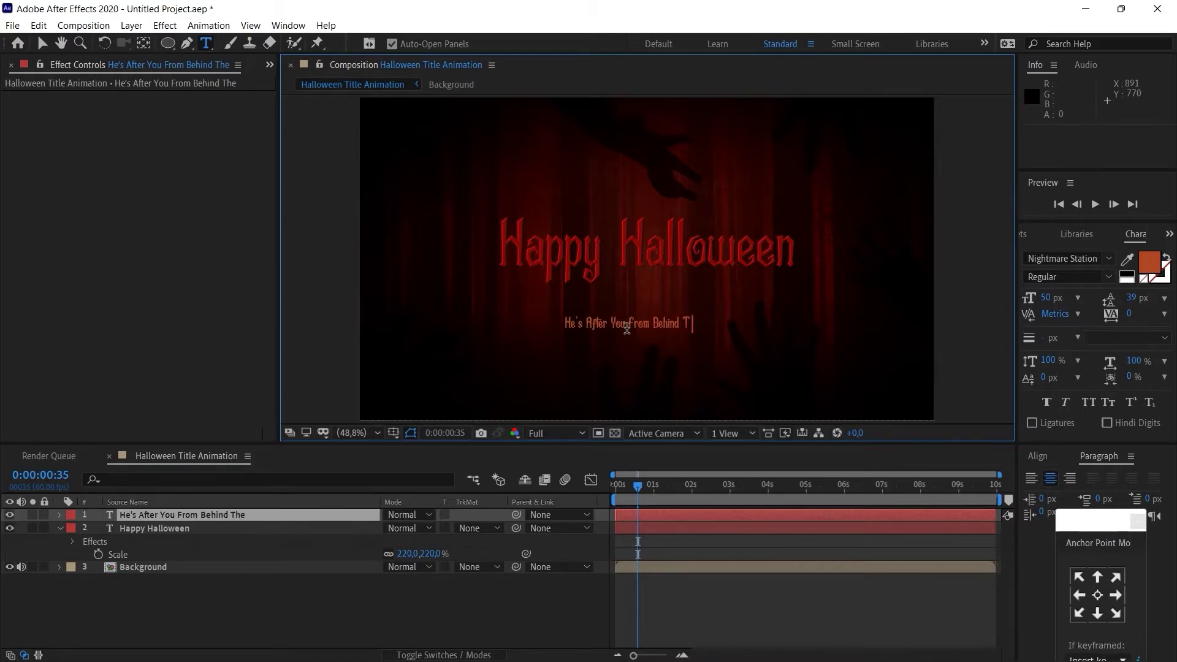
pyautogui.write('ask')
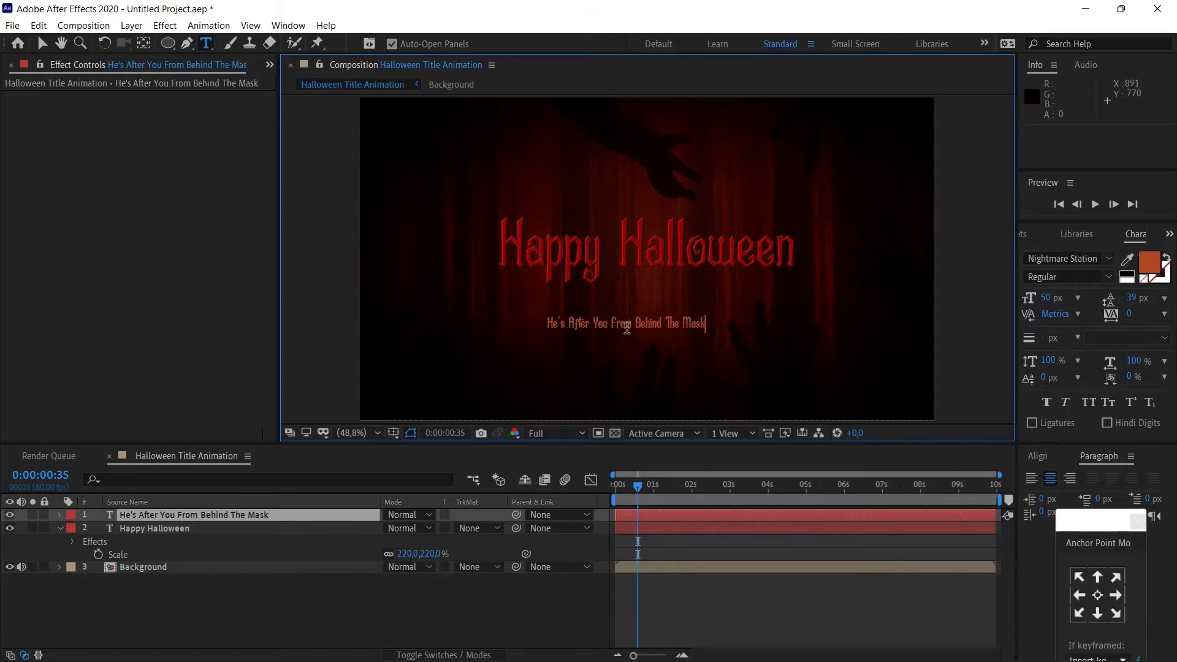
pyautogui.click(42, 43)
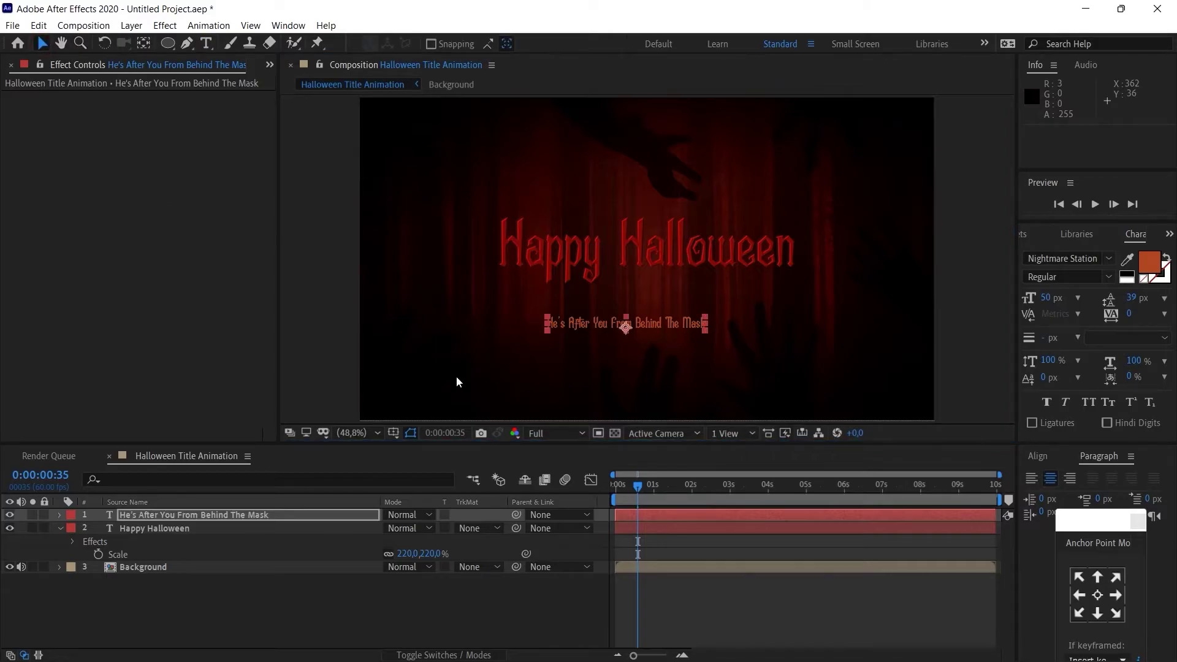
# - Center the tagline's anchor point and align the text horizontally and vertically to the center of the composition
pyautogui.click(1098, 595)
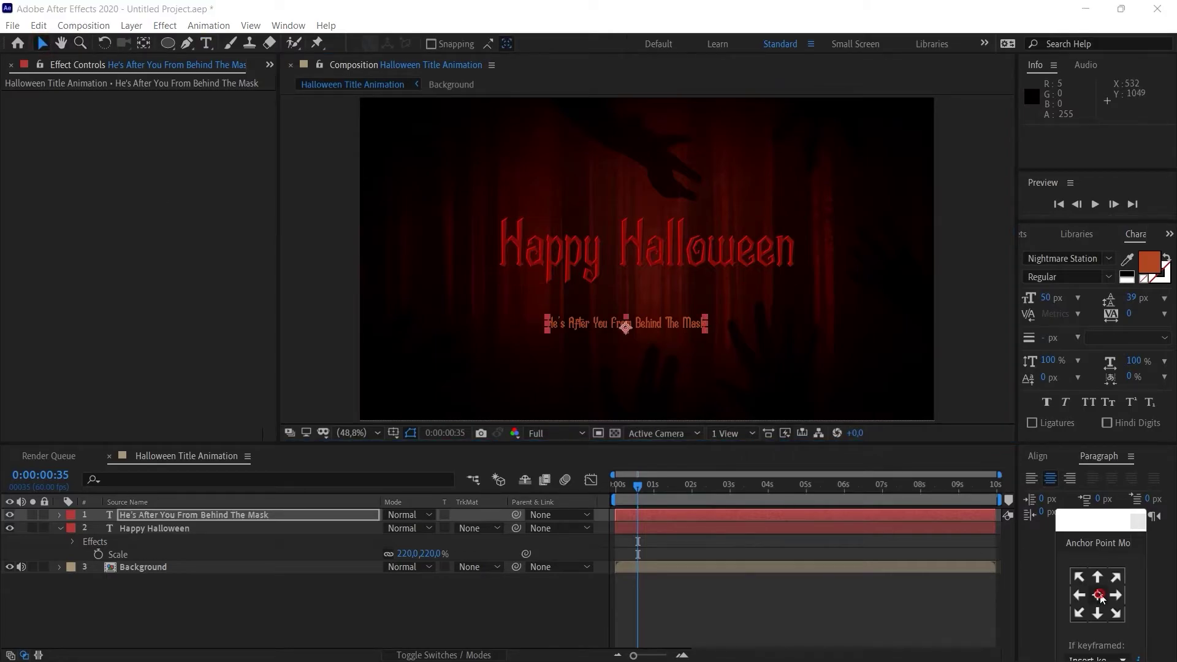
pyautogui.click(1036, 457)
pyautogui.click(1062, 498)
pyautogui.click(1138, 498)
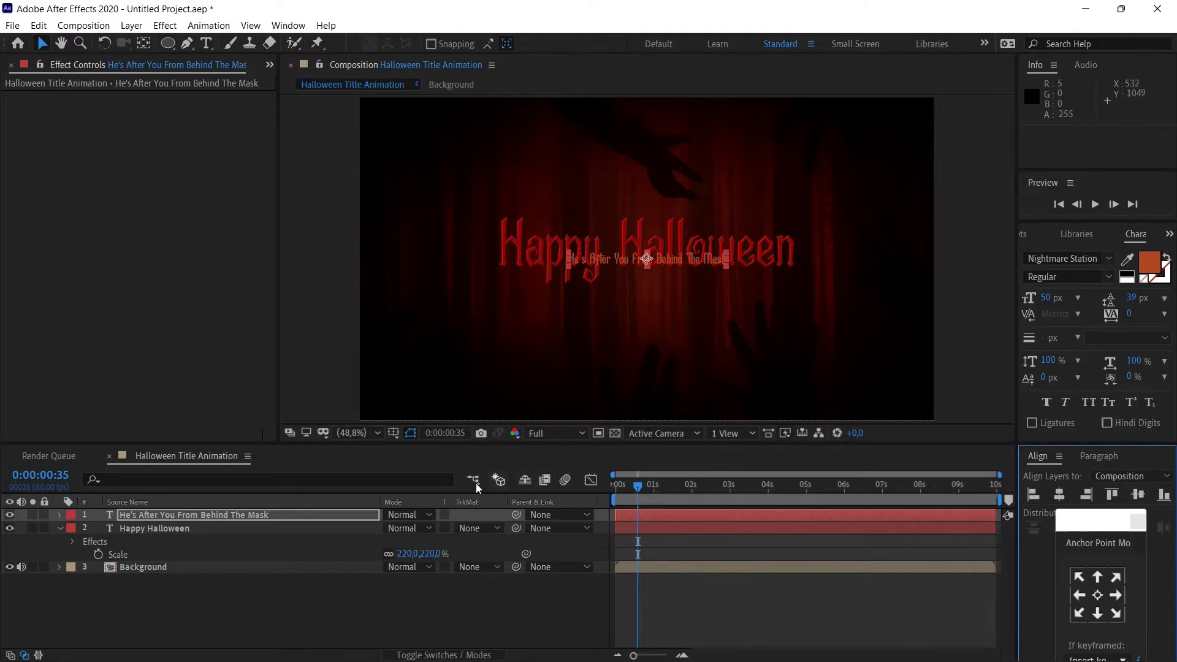
# - Reveal the tagline layer's position, set it to X 959,9 and Y 657,1, and deselect the layer
pyautogui.click(347, 516)
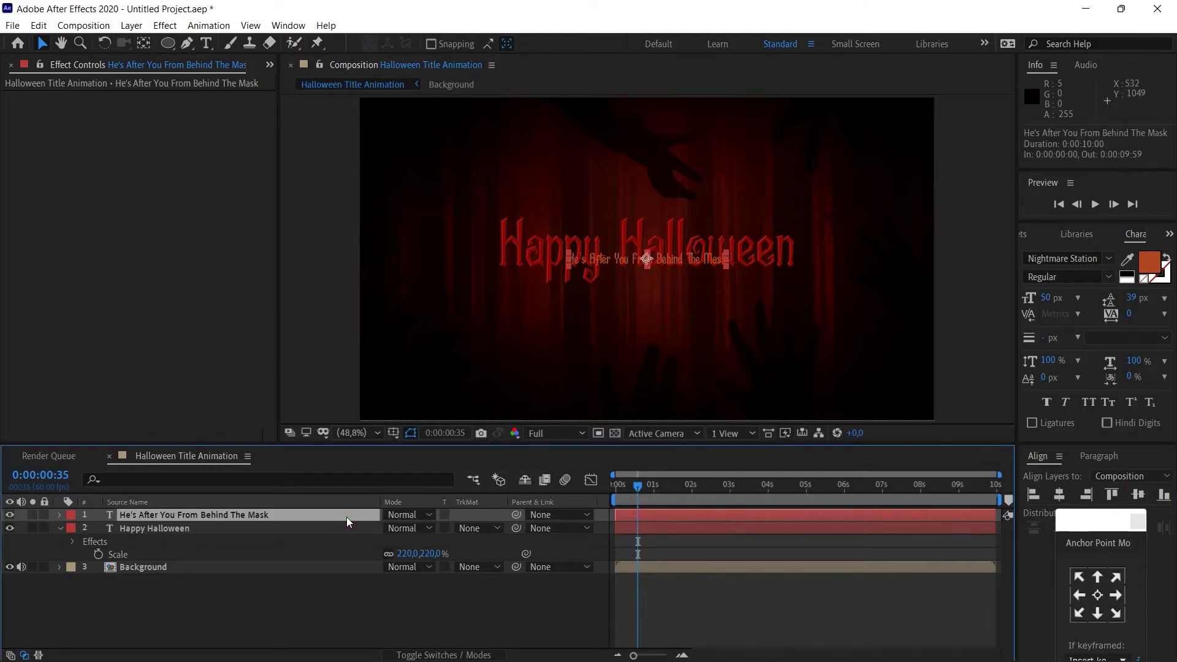
pyautogui.press('p')
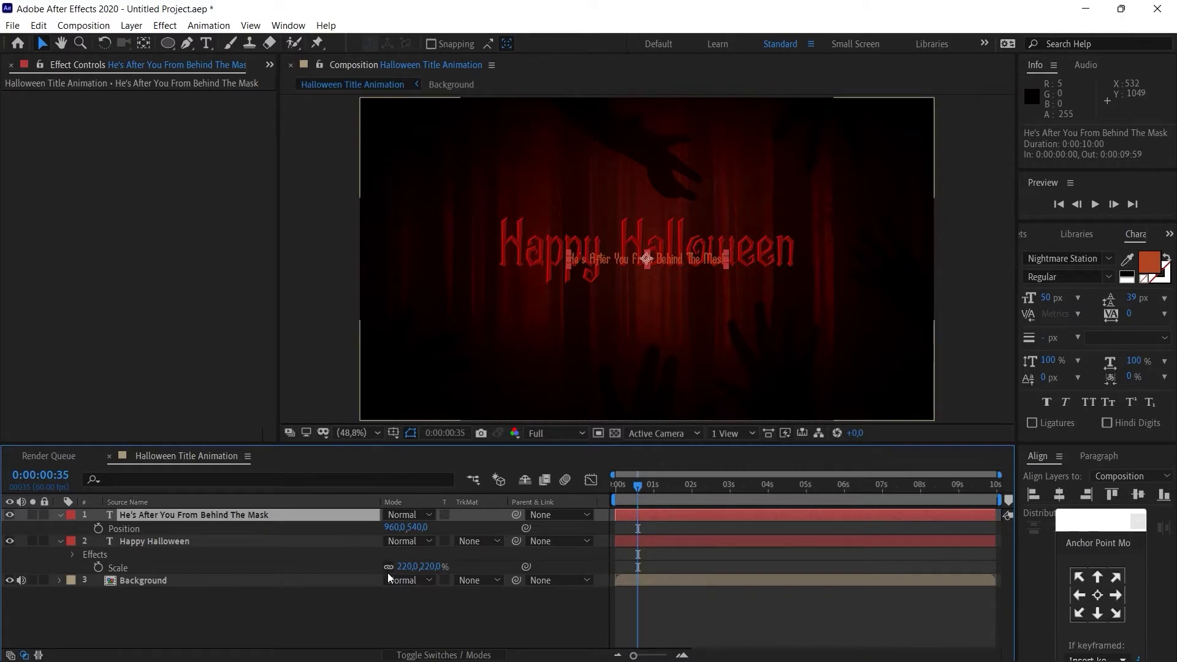
pyautogui.click(391, 527)
pyautogui.write('959,9')
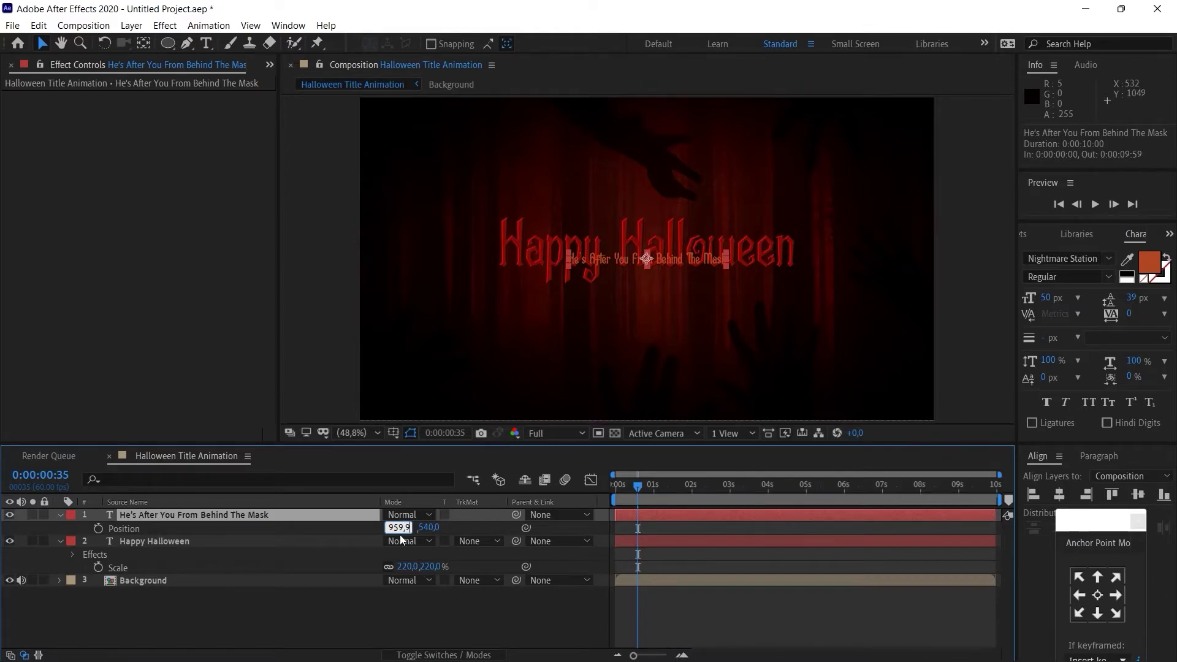
pyautogui.click(428, 528)
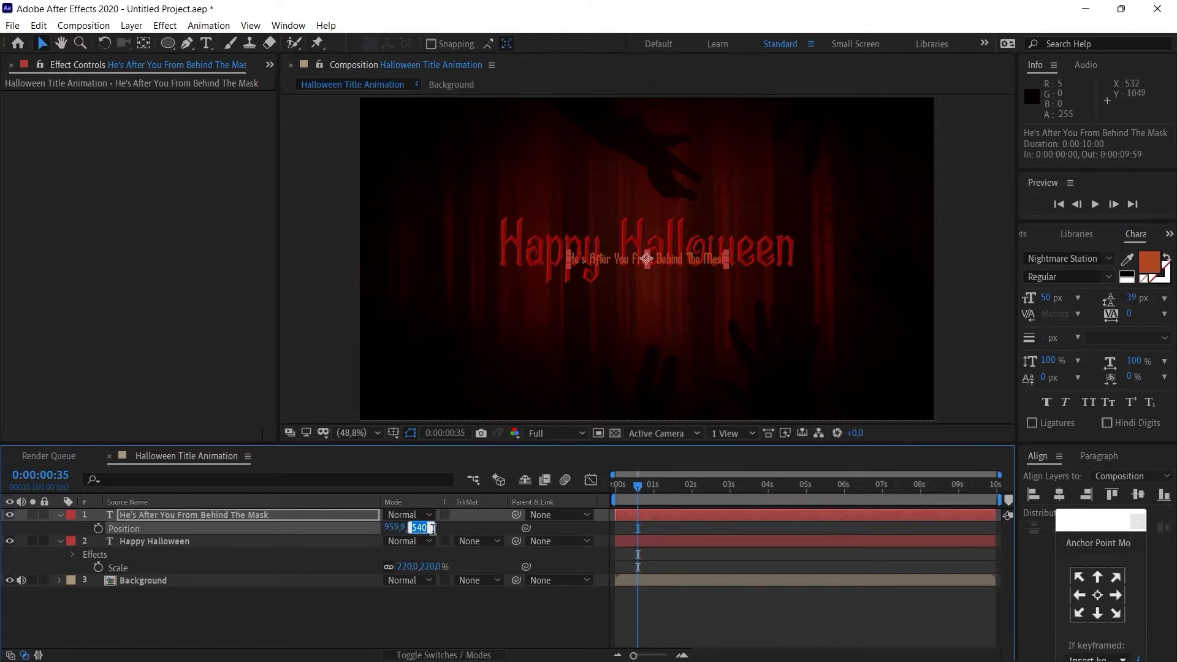
pyautogui.write('657,1')
pyautogui.click(719, 601)
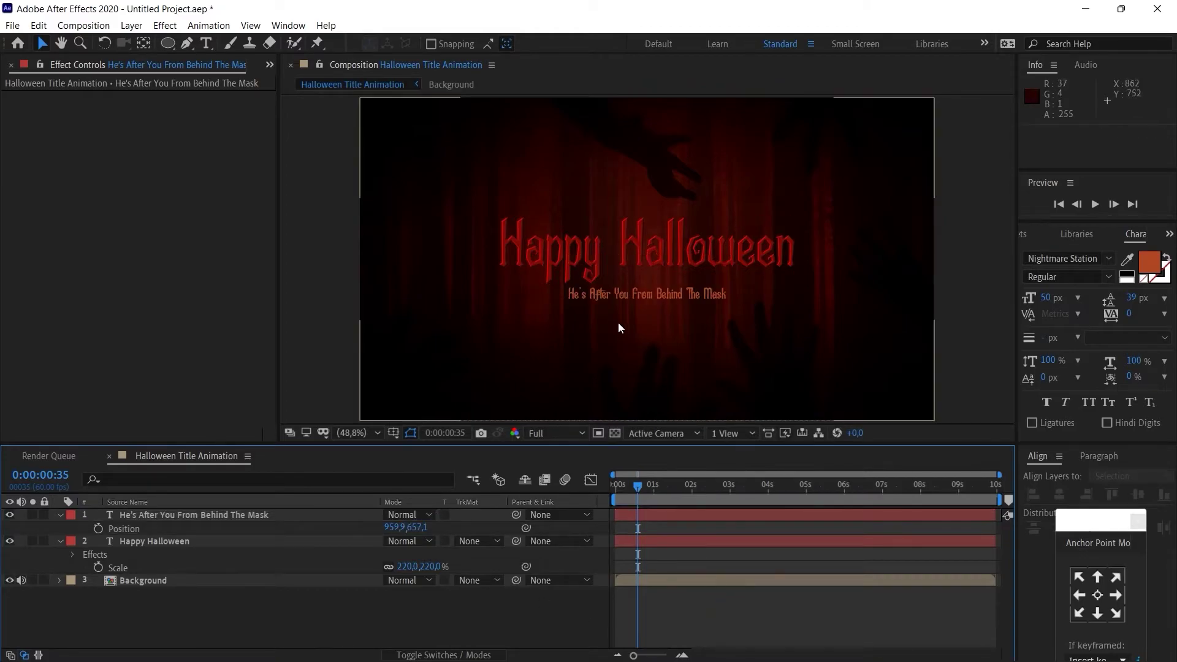
# - Check the title and tagline up close, fit the whole frame in view and collapse both text layers' properties
pyautogui.press('/')
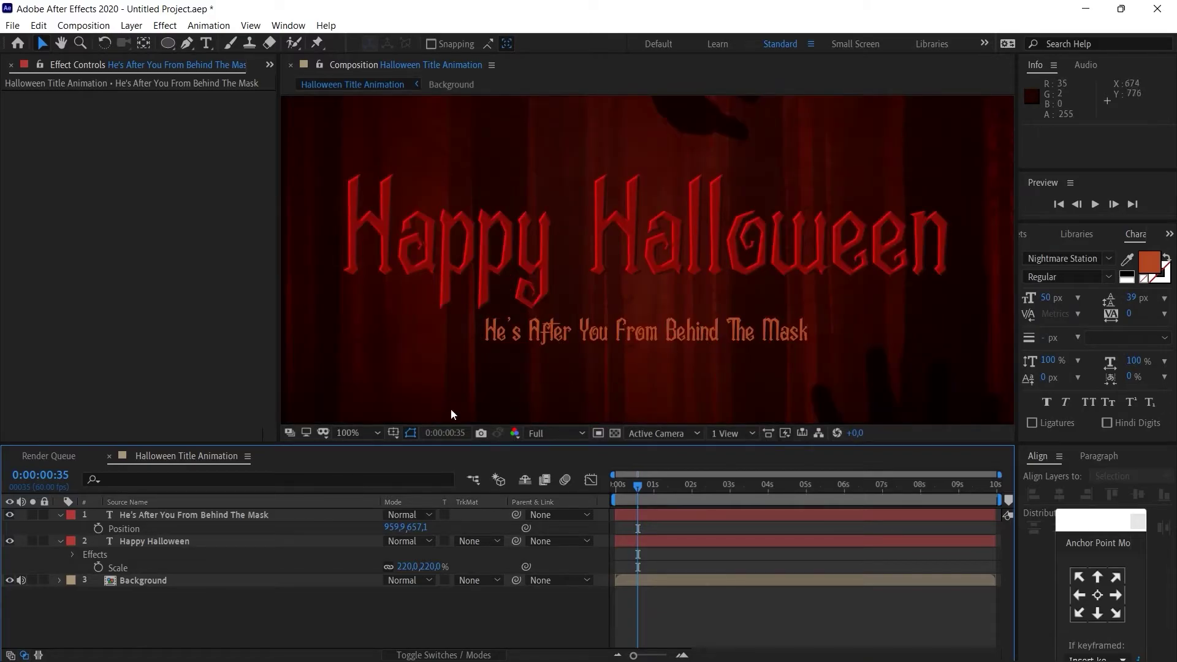
pyautogui.click(353, 432)
pyautogui.click(377, 177)
pyautogui.click(61, 523)
pyautogui.click(60, 518)
pyautogui.click(60, 530)
# - Add a two-node camera with the 50mm preset and set the 2D-layer warning to never show again
pyautogui.rightClick(289, 594)
pyautogui.moveTo(447, 429)
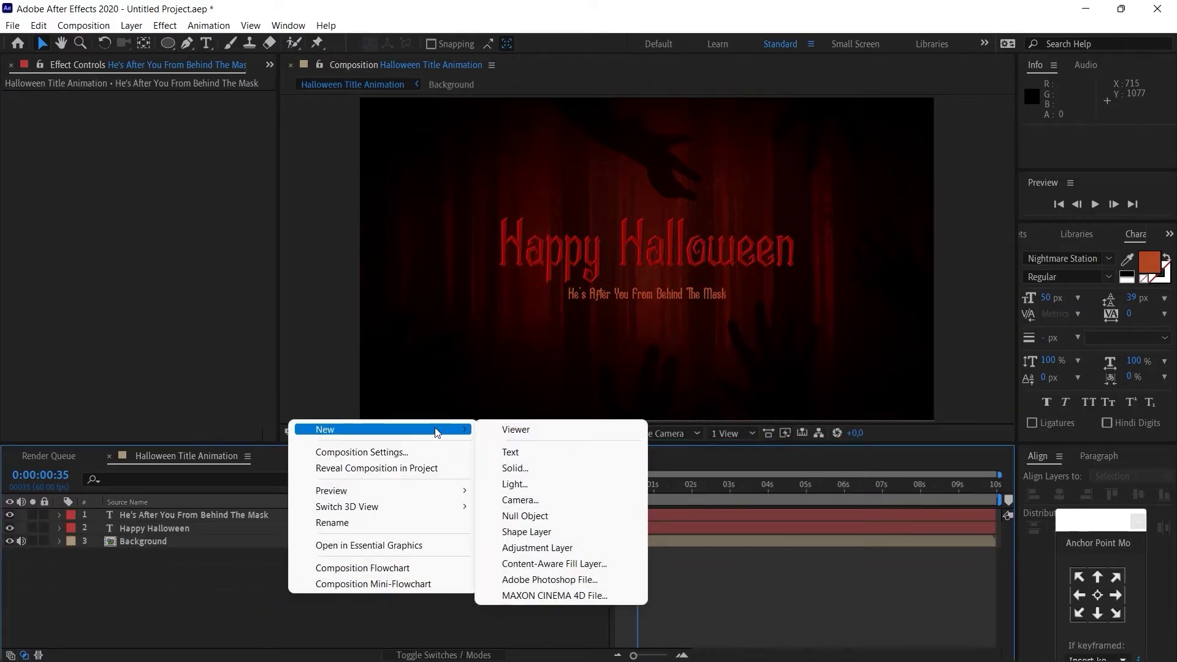
pyautogui.click(550, 500)
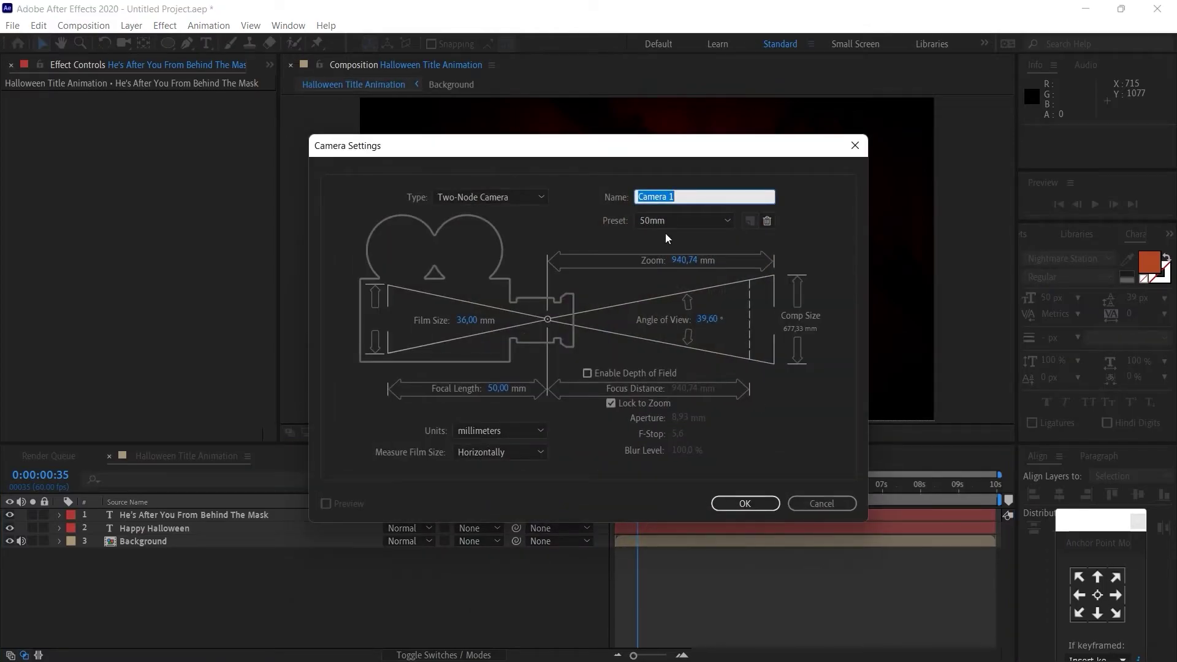
pyautogui.click(727, 507)
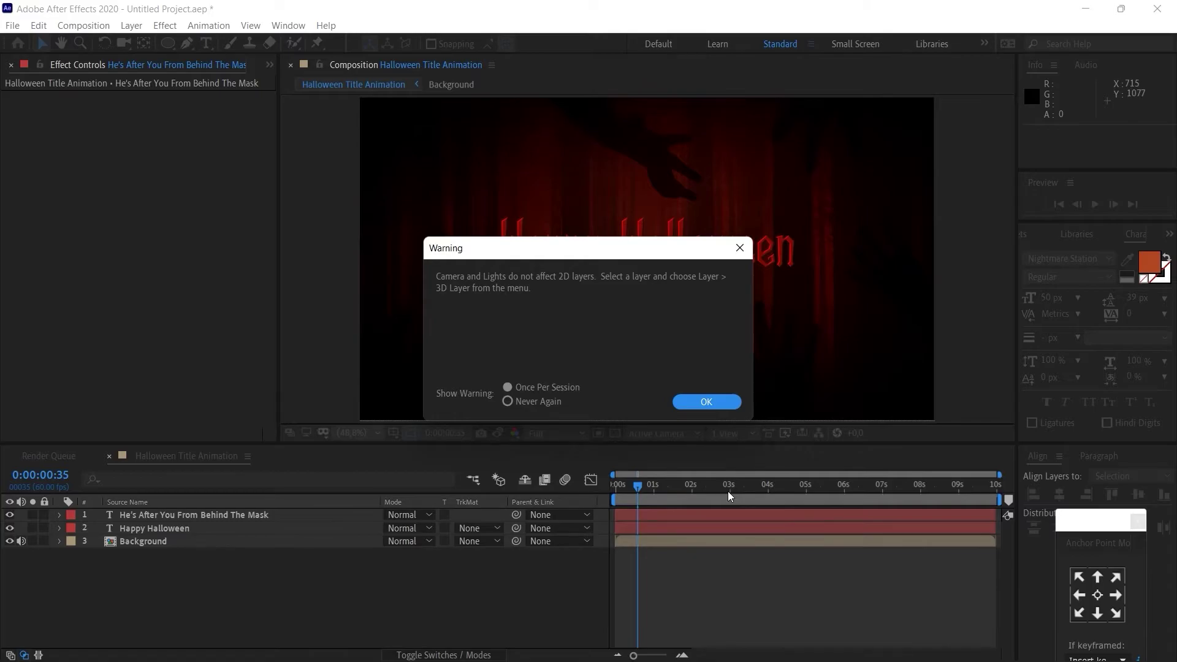
pyautogui.click(525, 400)
pyautogui.click(706, 401)
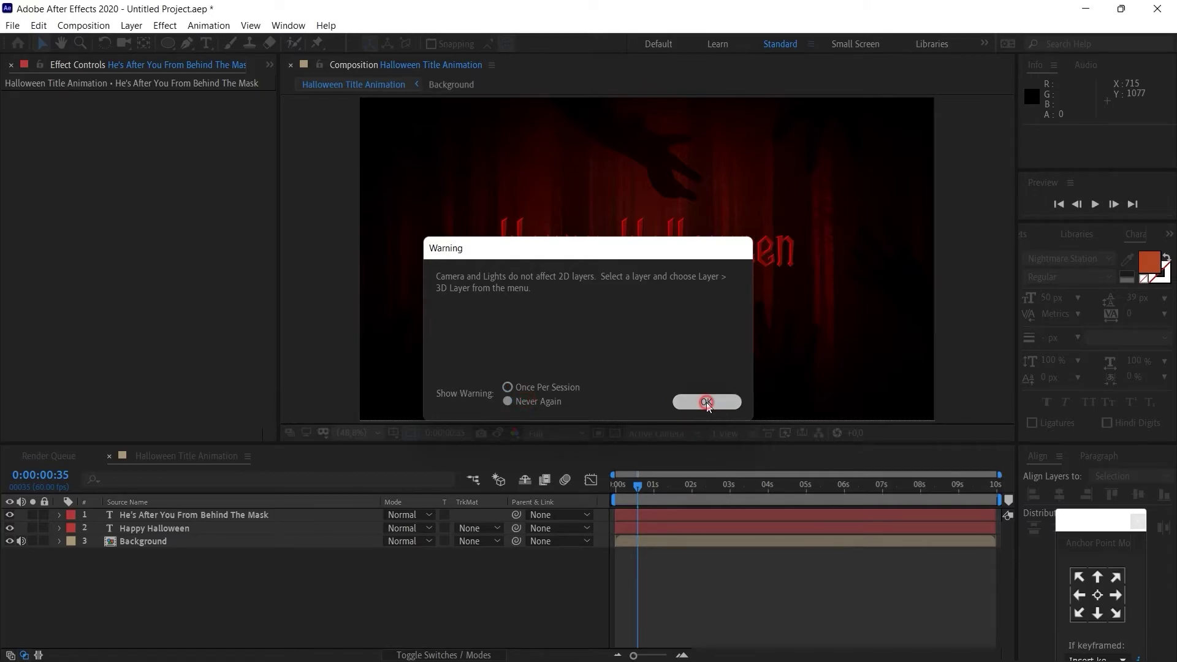
# - Add a null object to the composition, show the layer switches and make the null a 3D layer
pyautogui.rightClick(419, 610)
pyautogui.moveTo(583, 441)
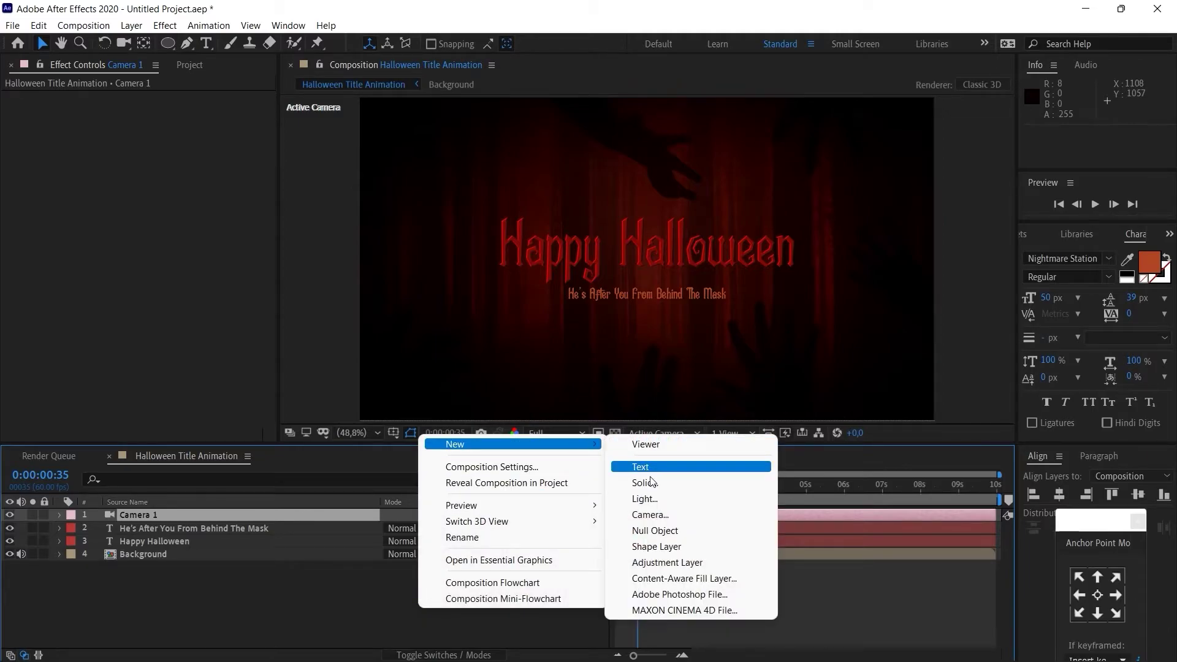
pyautogui.click(653, 530)
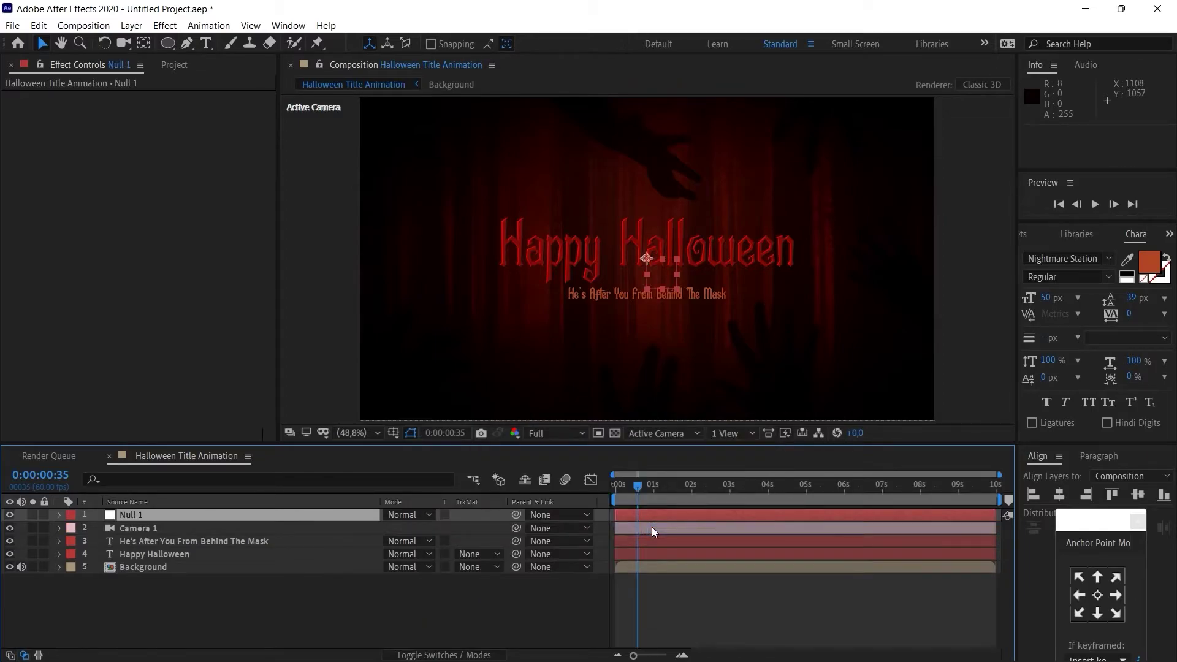
pyautogui.click(432, 654)
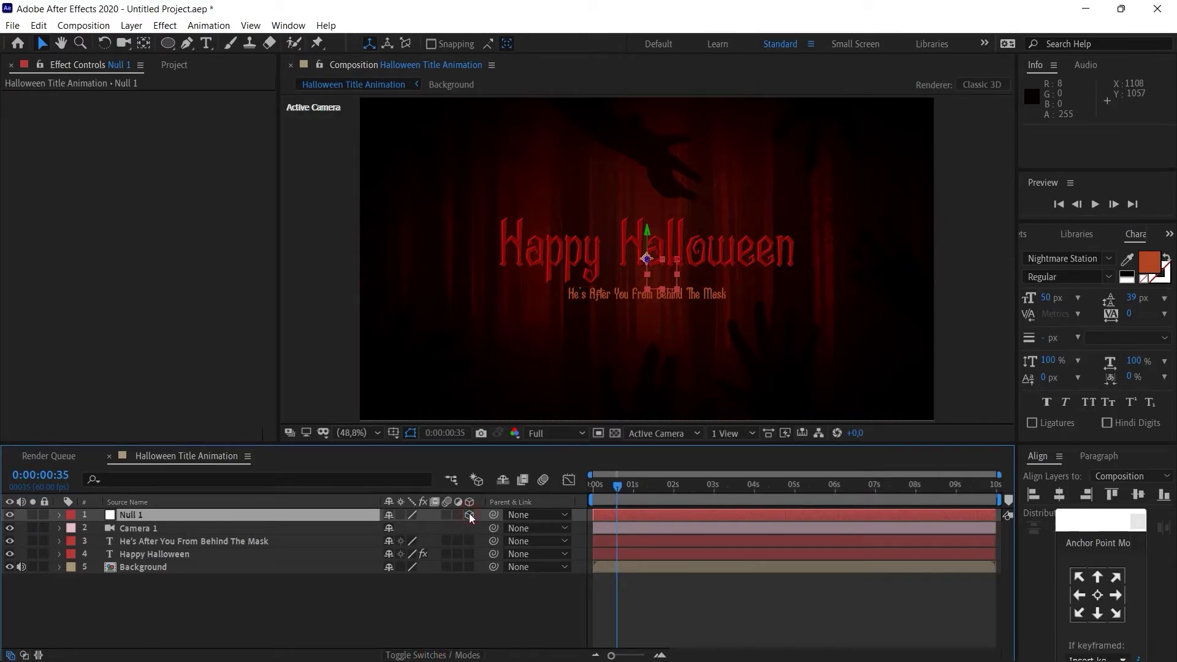
# - Parent the camera to the null object and make the Background layer 3D
pyautogui.click(179, 528)
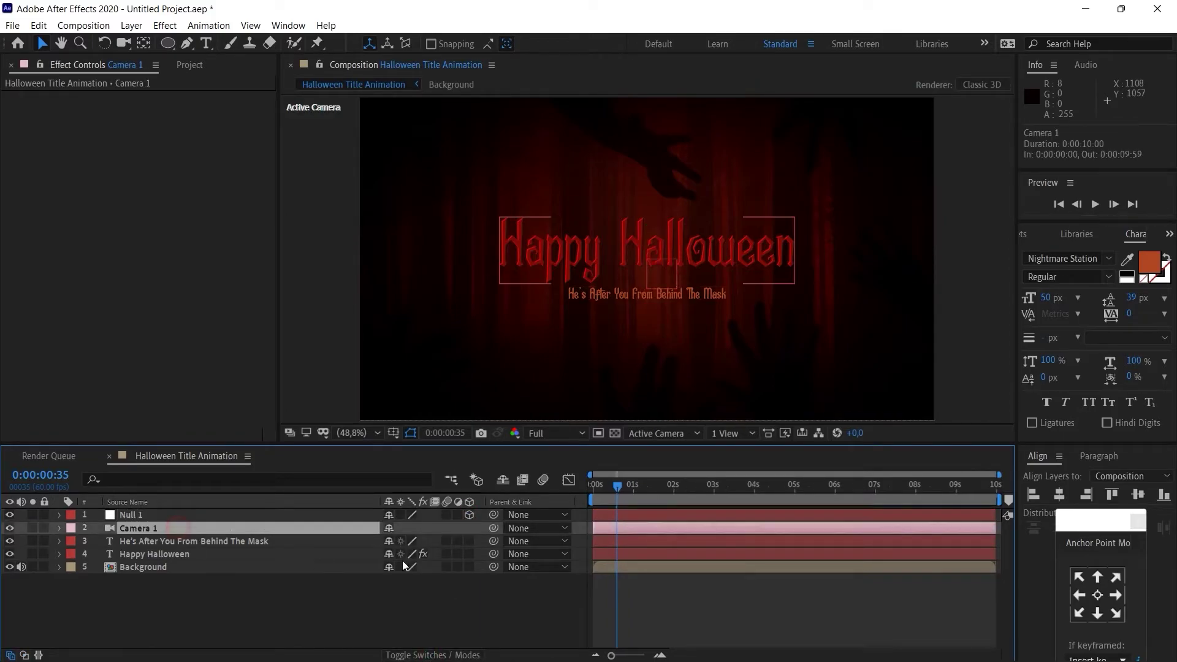
pyautogui.moveTo(494, 529); pyautogui.dragTo(137, 517)
pyautogui.click(131, 569)
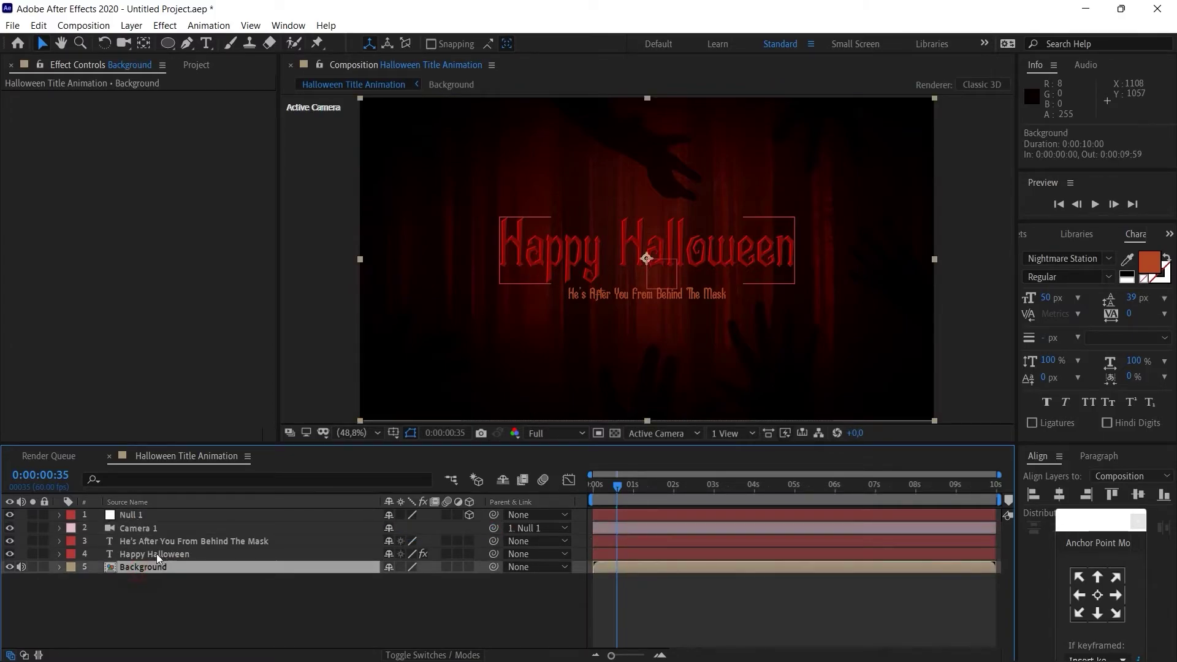
pyautogui.click(469, 567)
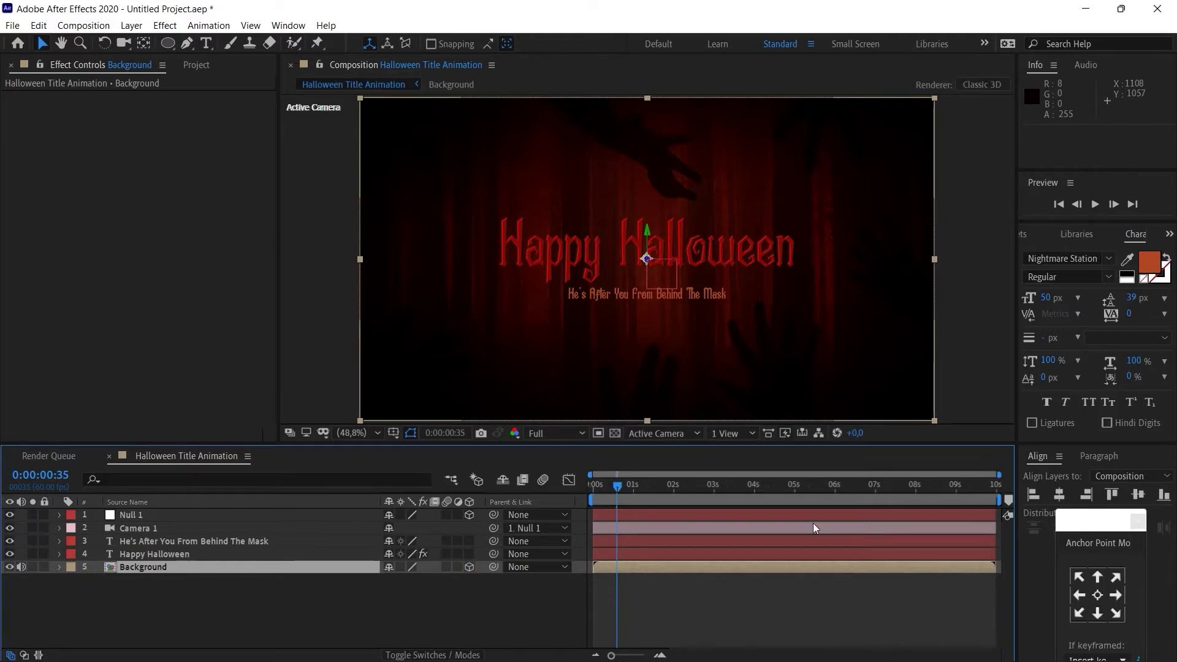
# - Set a position keyframe on the null object at 0:00:04:00
pyautogui.click(753, 488)
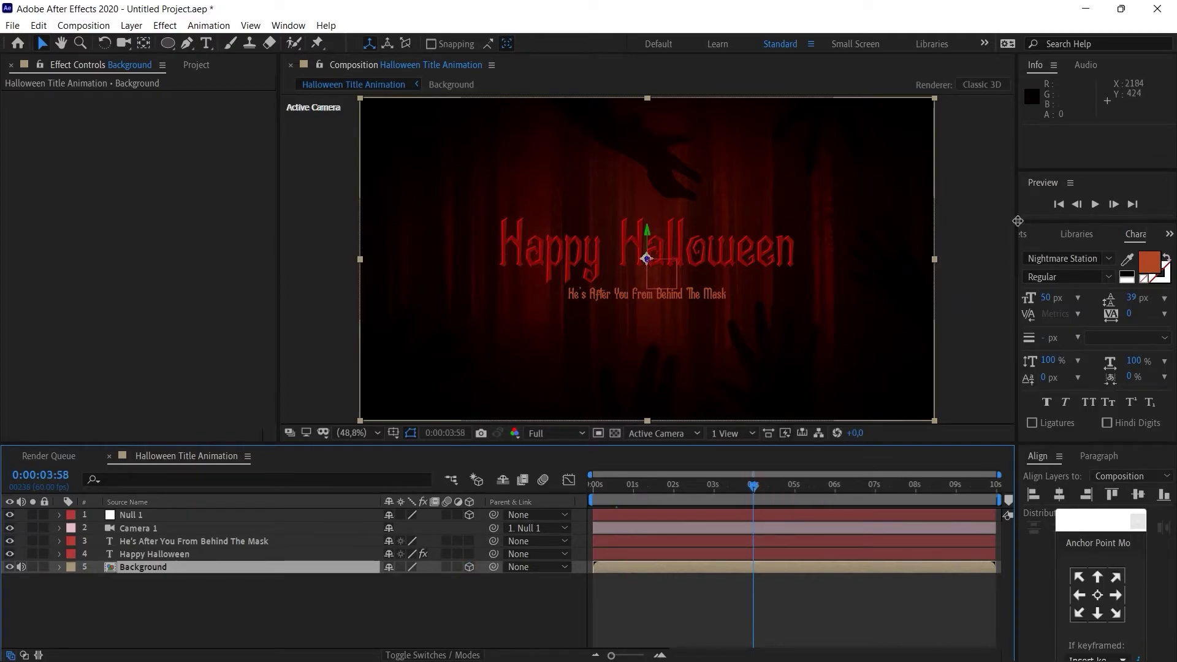
pyautogui.click(1113, 205)
pyautogui.click(1112, 205)
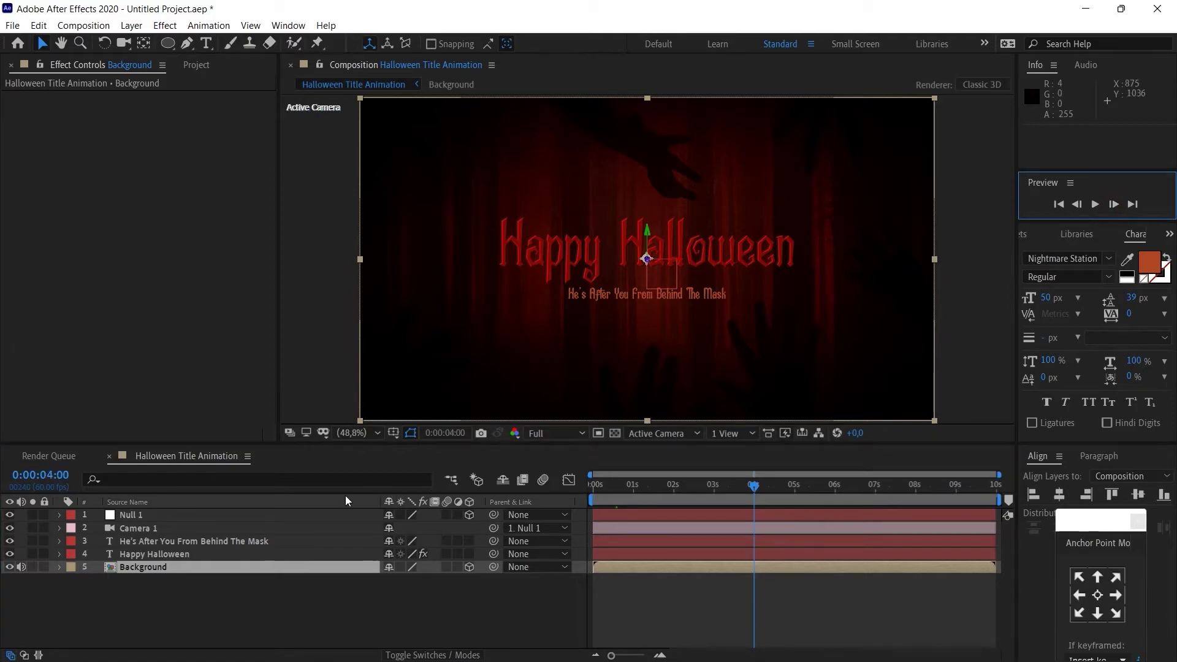
pyautogui.click(248, 514)
pyautogui.press('p')
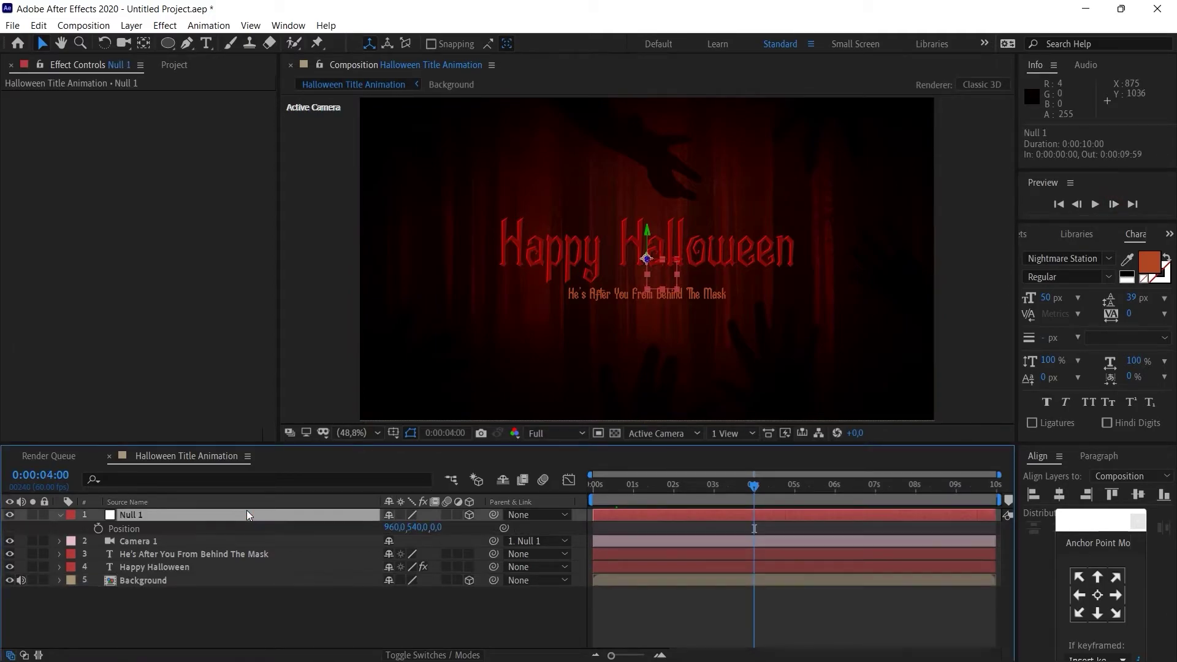
pyautogui.click(97, 527)
# - Set the null object's Z position to 700 at 0:00:00:00 and deselect the layer
pyautogui.moveTo(607, 494); pyautogui.dragTo(545, 499)
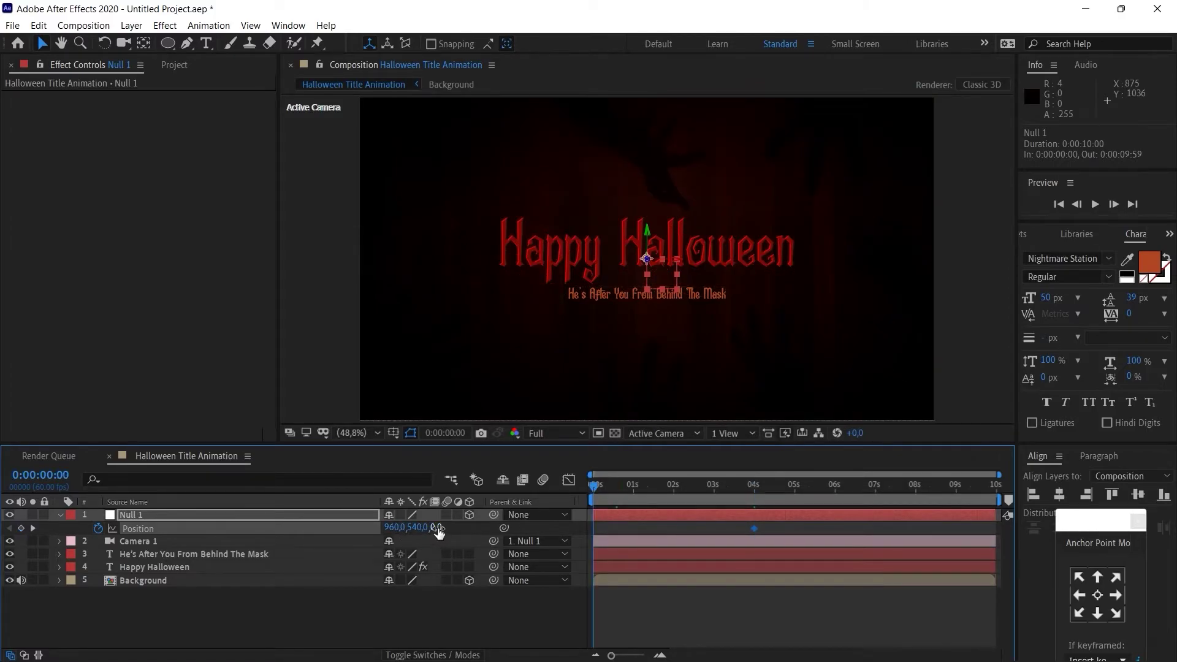
pyautogui.click(437, 527)
pyautogui.write('700')
pyautogui.press('Return')
pyautogui.click(703, 597)
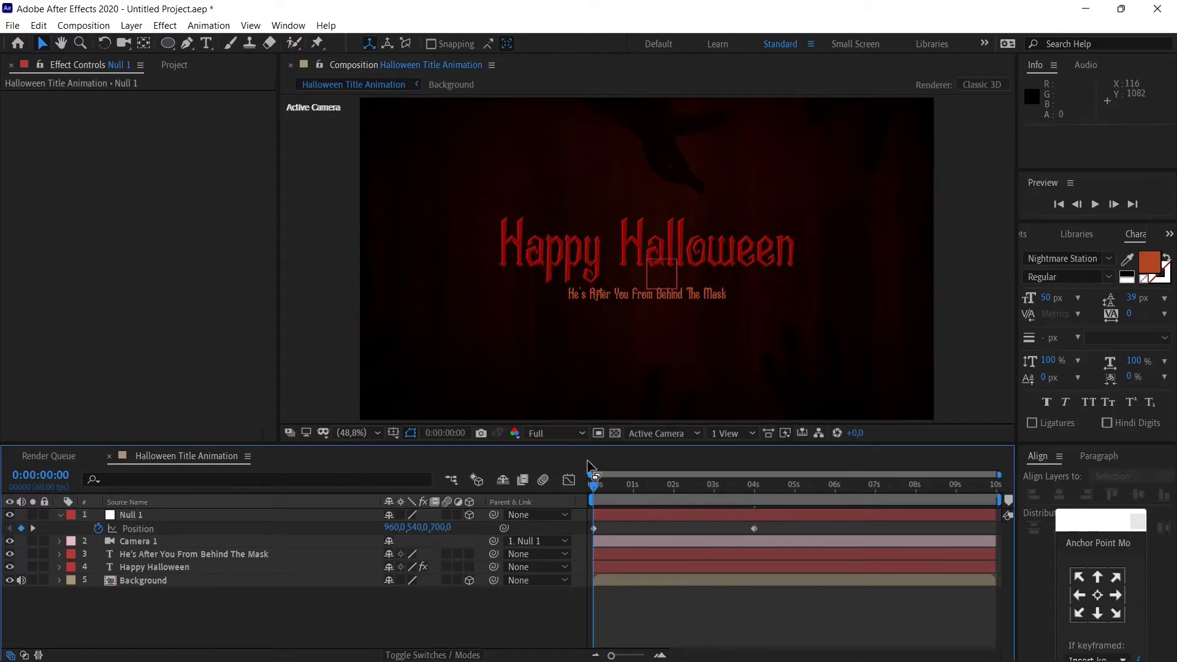
# - Check the camera move over the first four seconds at Third resolution and return to Full resolution
pyautogui.click(570, 433)
pyautogui.click(558, 491)
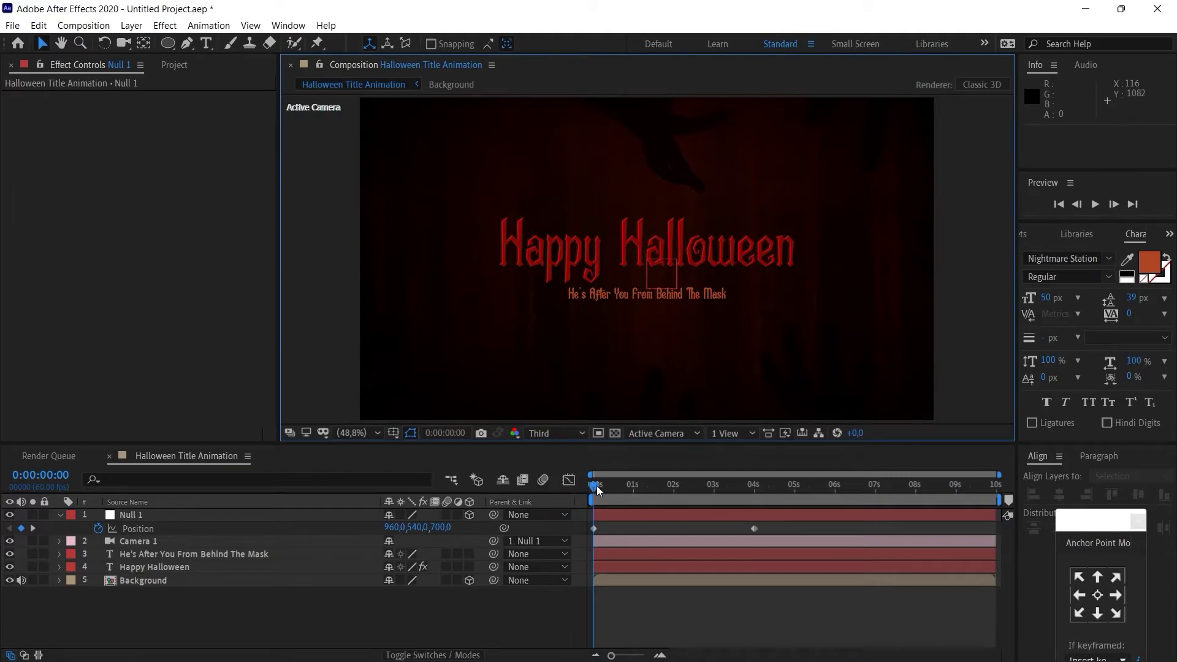
pyautogui.moveTo(597, 485); pyautogui.dragTo(759, 505)
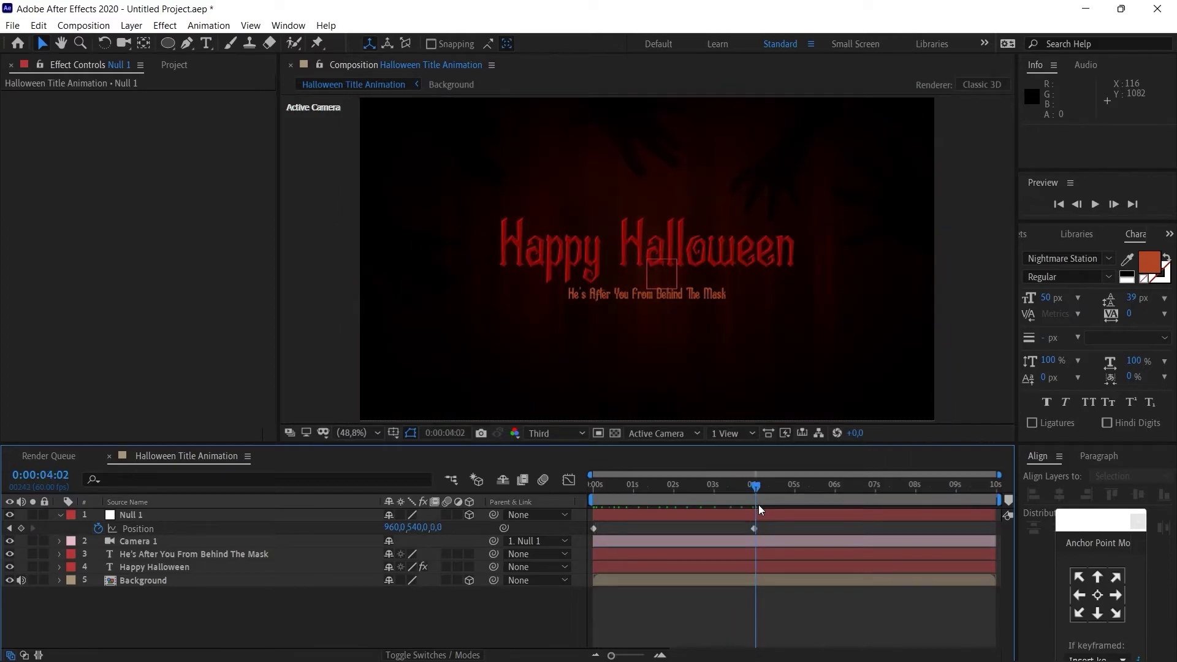
pyautogui.click(546, 433)
pyautogui.click(549, 469)
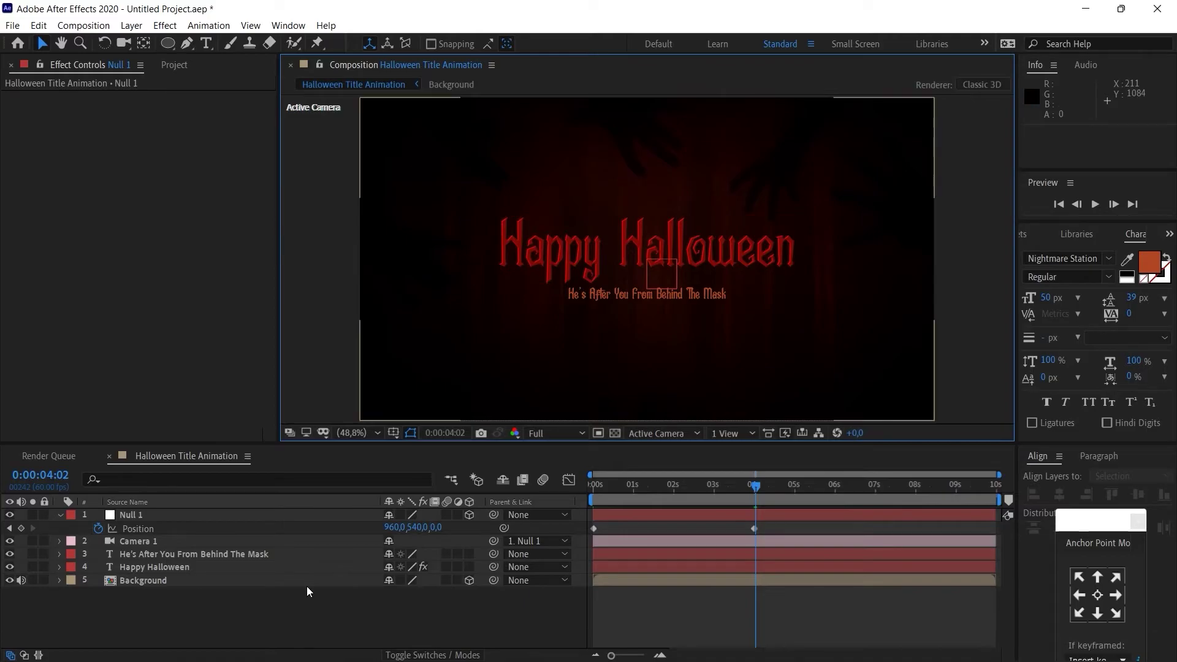
# - Make the Happy Halloween layer 3D and set a position keyframe on it at 0:00:03:00
pyautogui.click(194, 568)
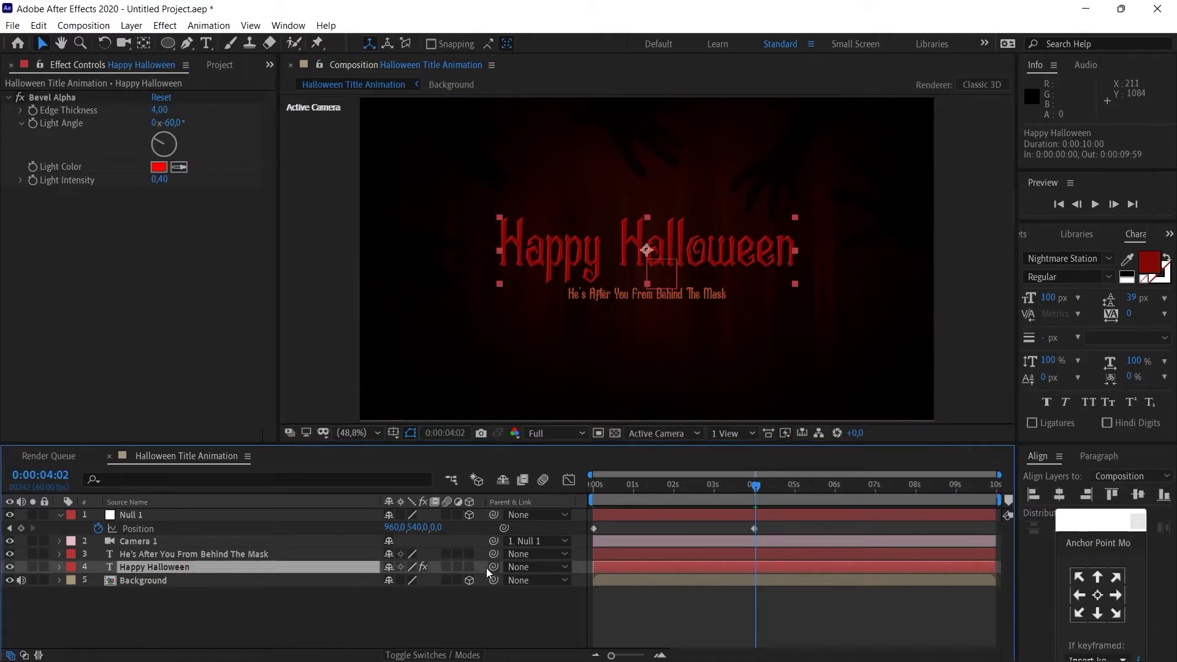
pyautogui.click(468, 566)
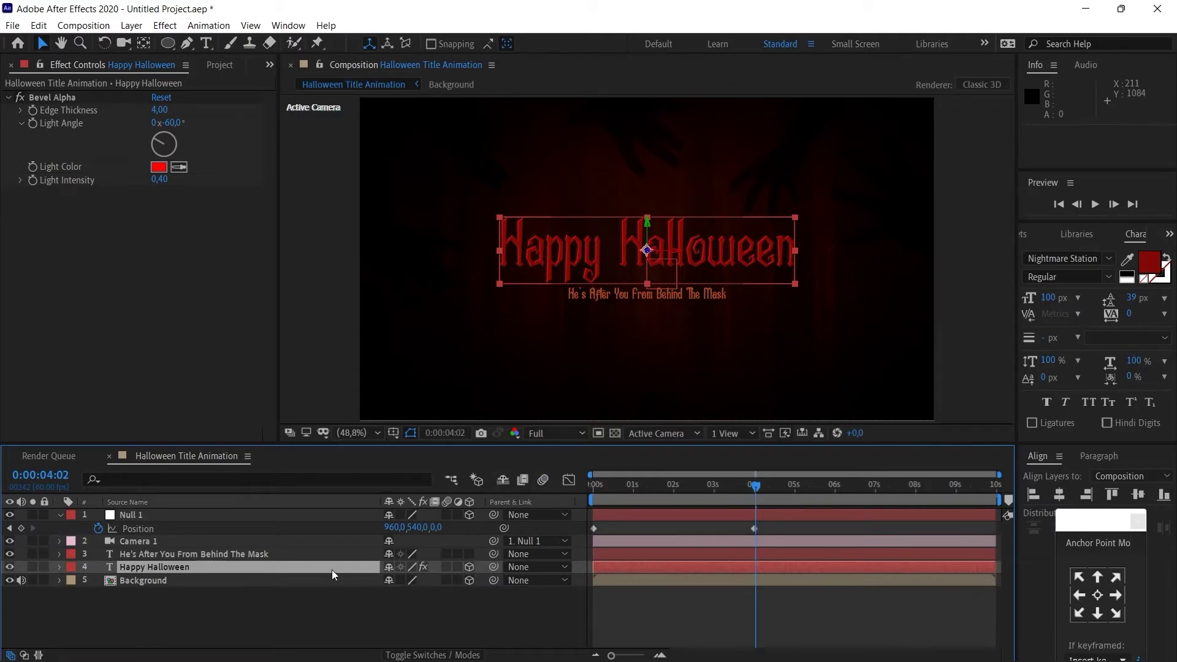
pyautogui.press('p')
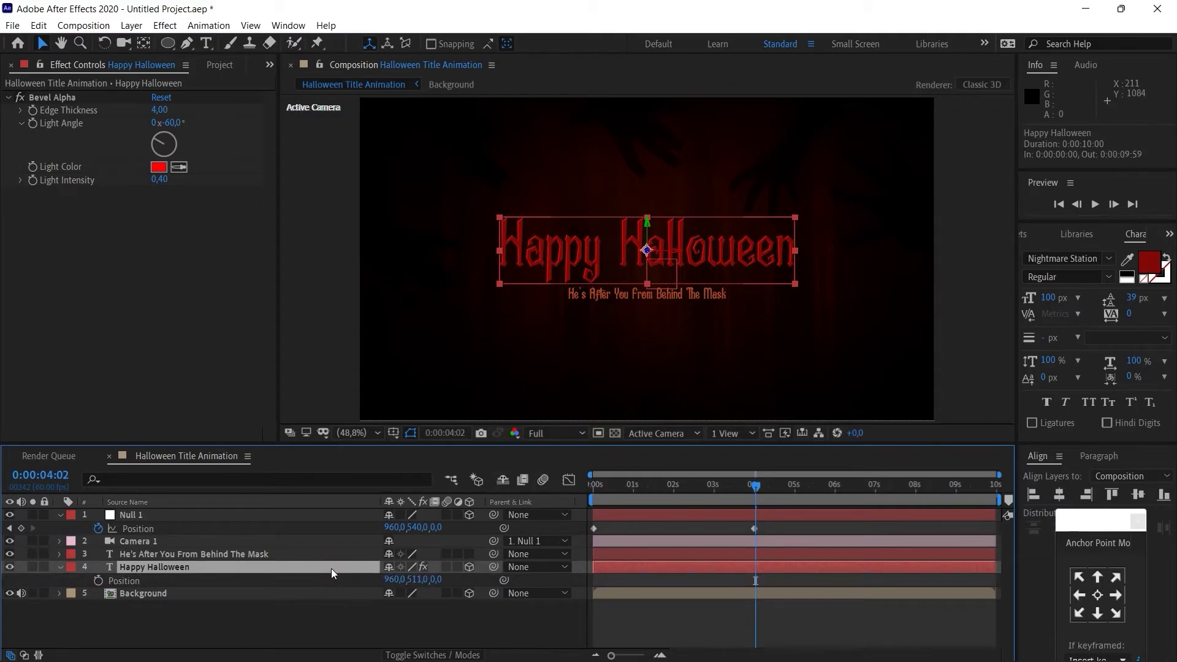
pyautogui.click(712, 487)
pyautogui.click(1113, 205)
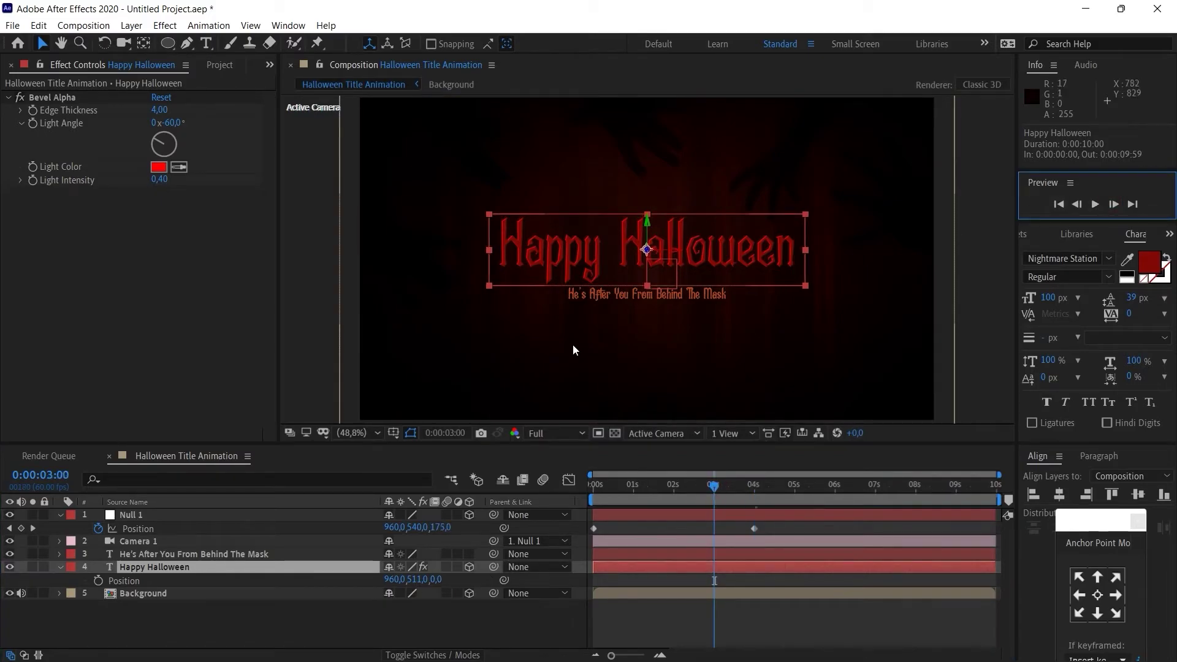
pyautogui.click(98, 581)
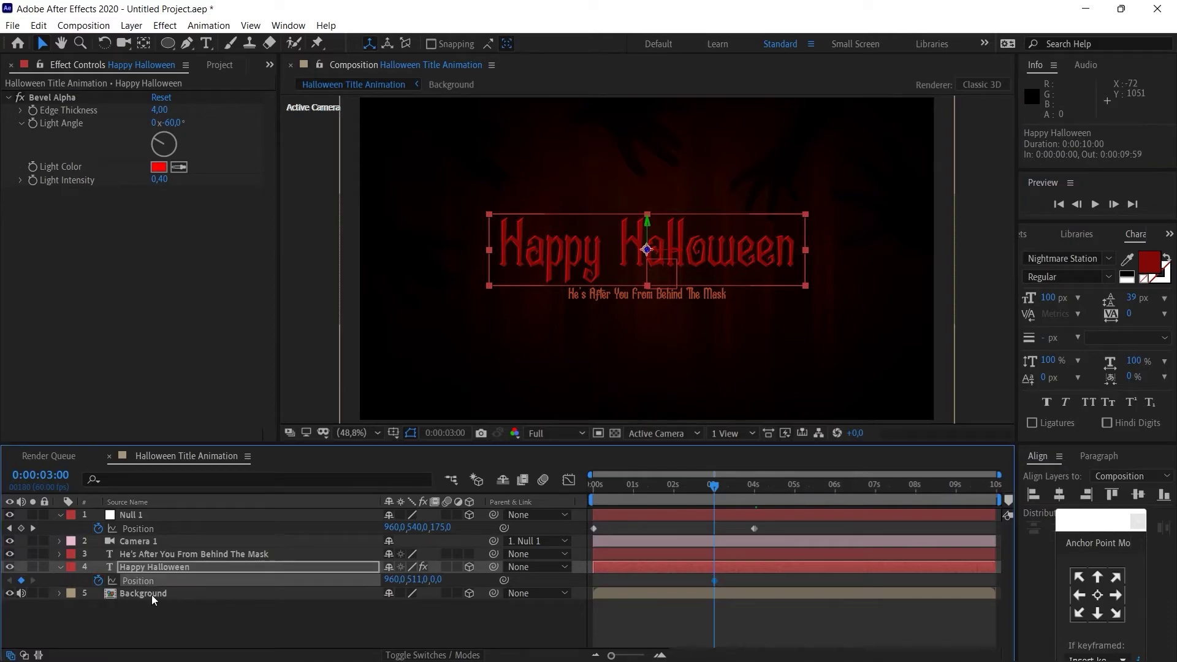
# - Set the Happy Halloween layer's Z position to -2450 at 0:00:01:00 and deselect it
pyautogui.click(635, 493)
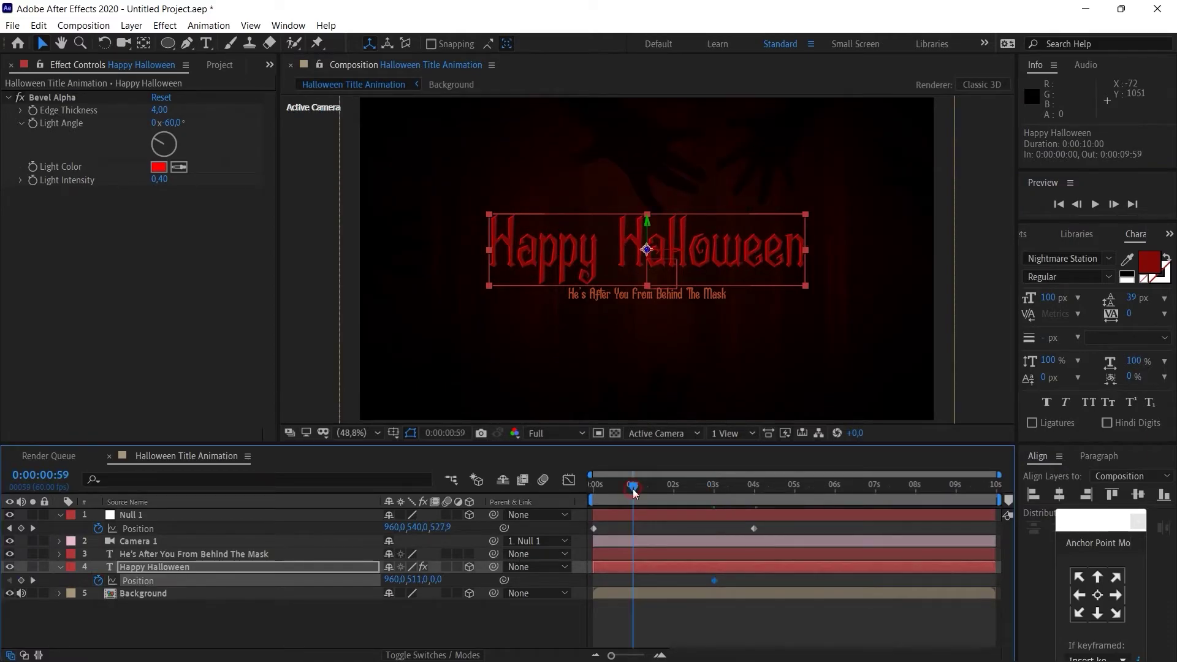
pyautogui.click(1114, 204)
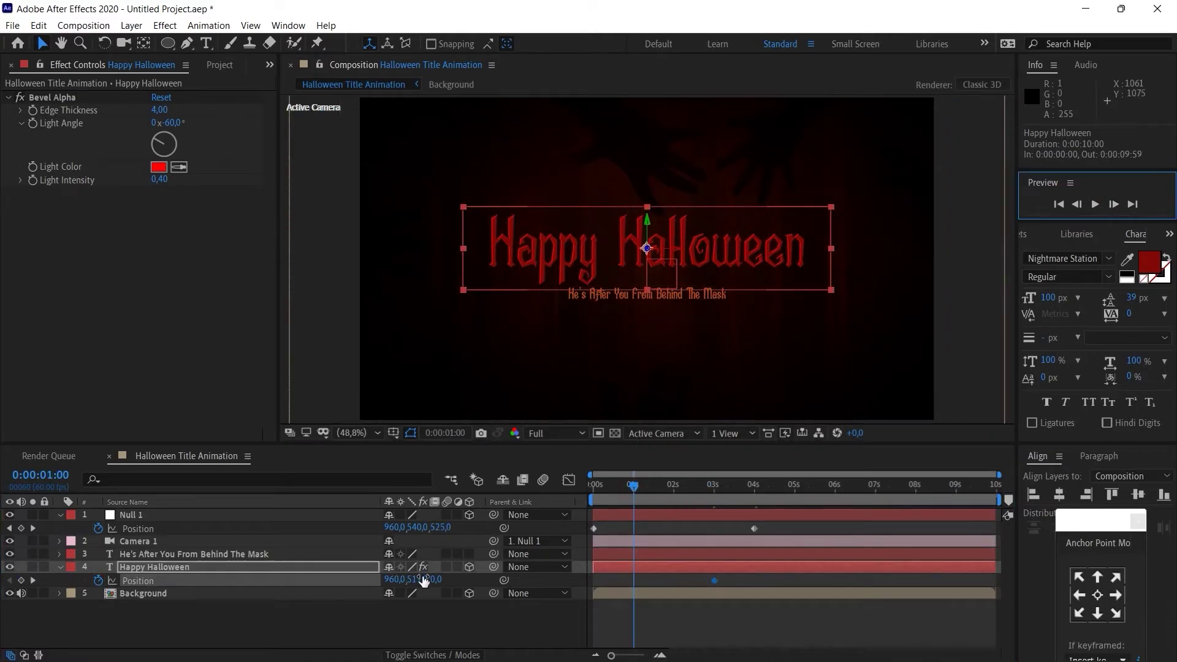
pyautogui.click(434, 580)
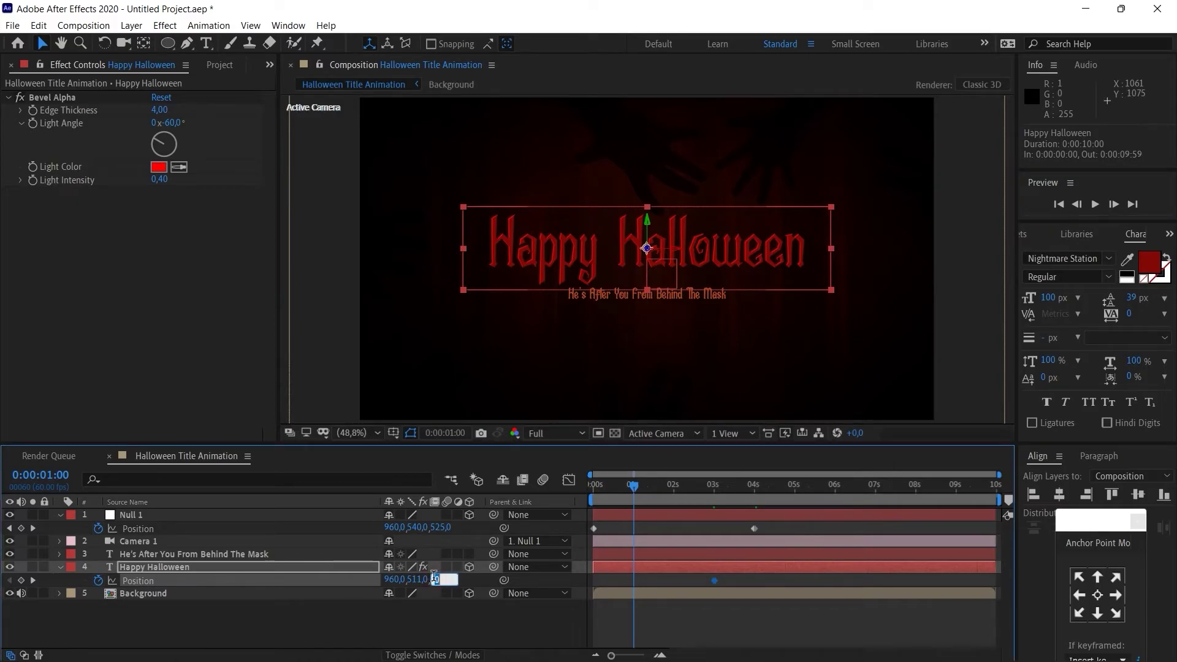
pyautogui.write('-')
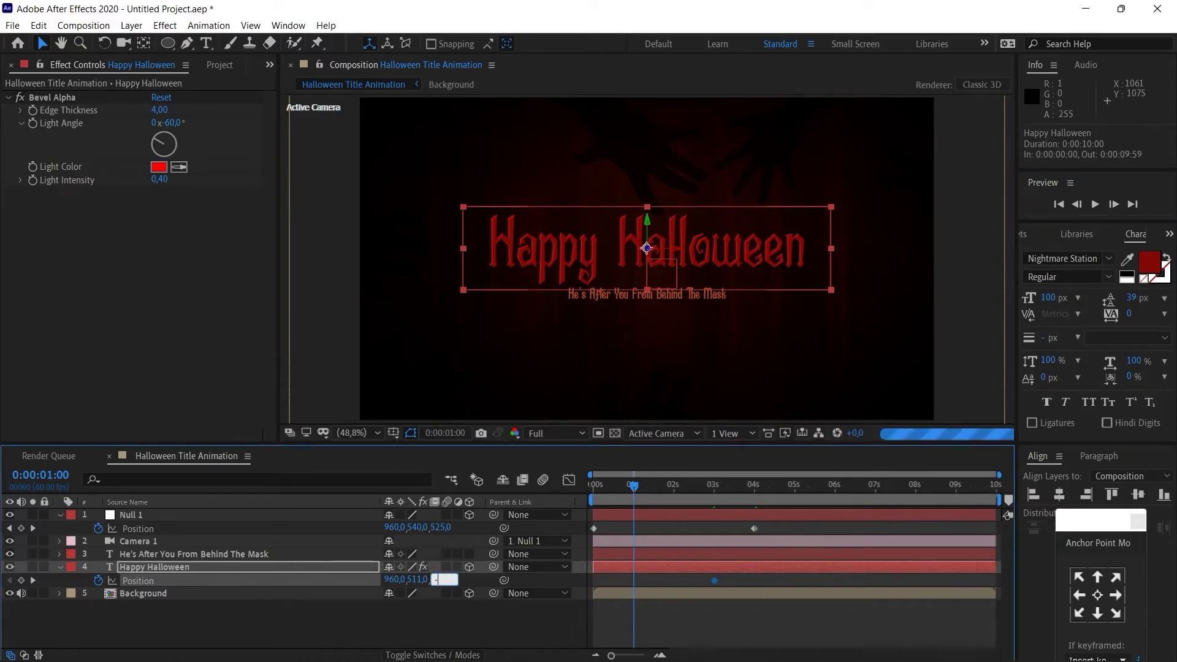
pyautogui.write('2450')
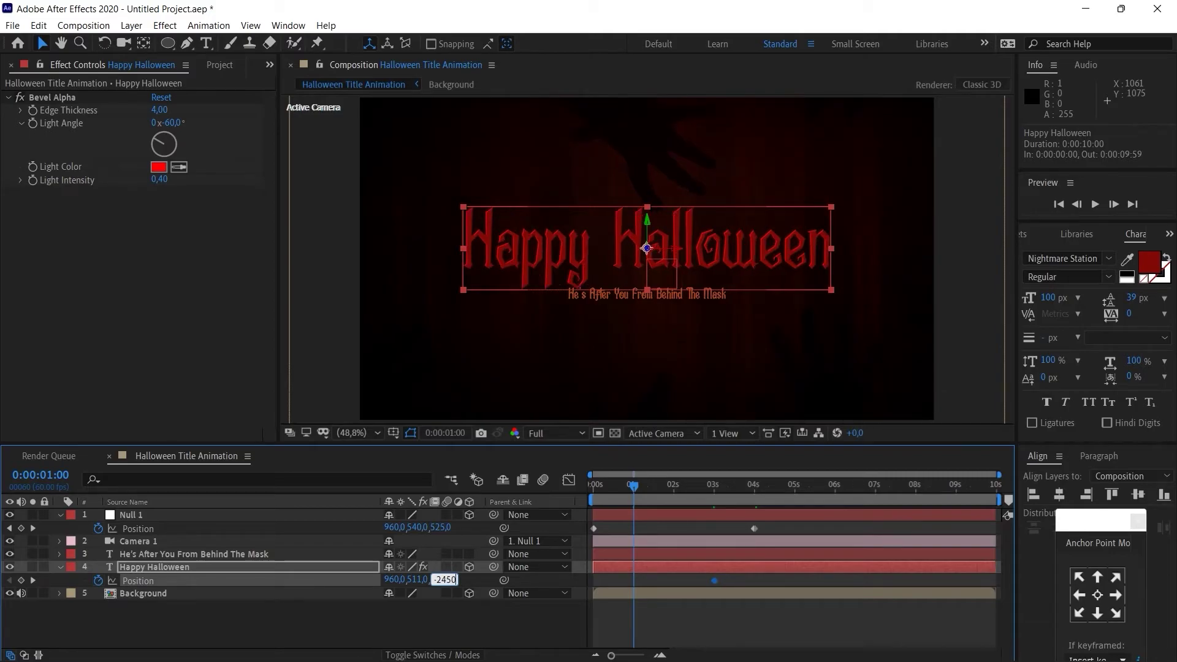
pyautogui.click(696, 612)
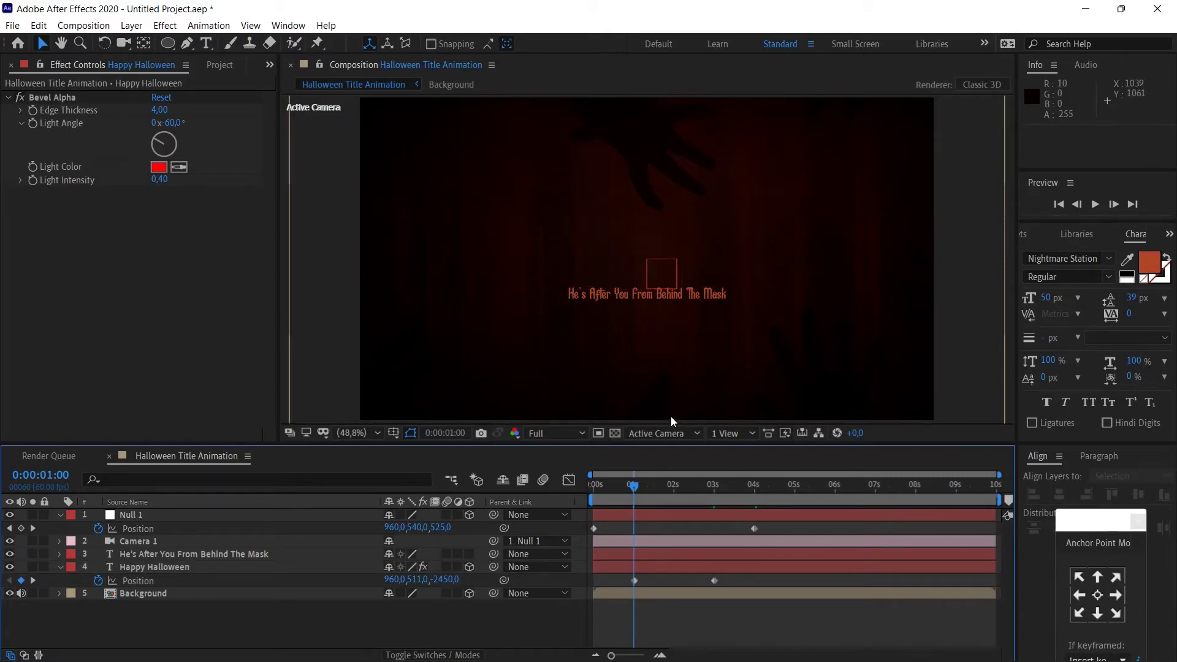
# - Lower the preview resolution to Quarter and scrub through the title's fly-in from one to about four seconds
pyautogui.click(542, 433)
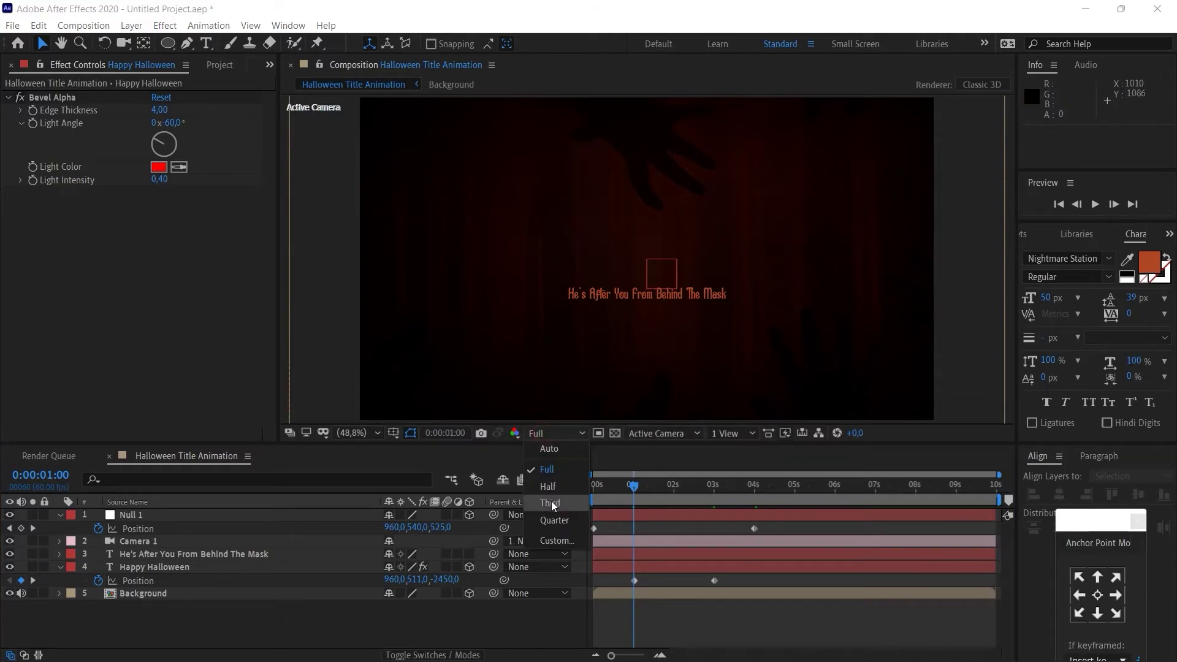
pyautogui.click(554, 520)
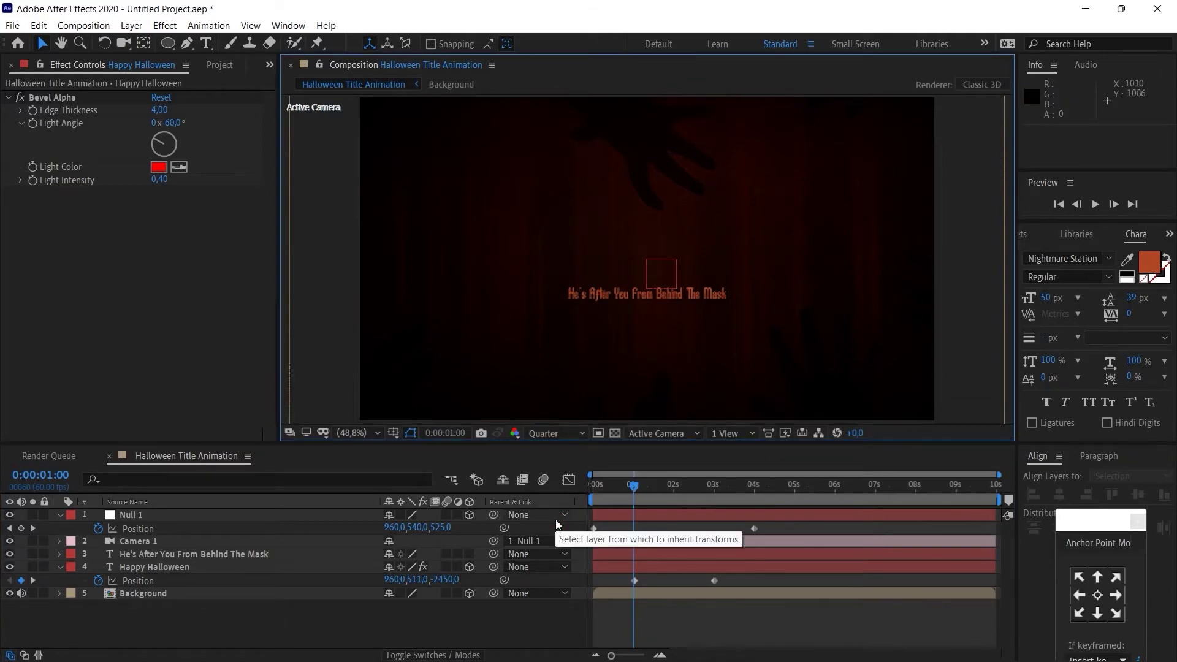
pyautogui.moveTo(637, 485); pyautogui.dragTo(758, 512)
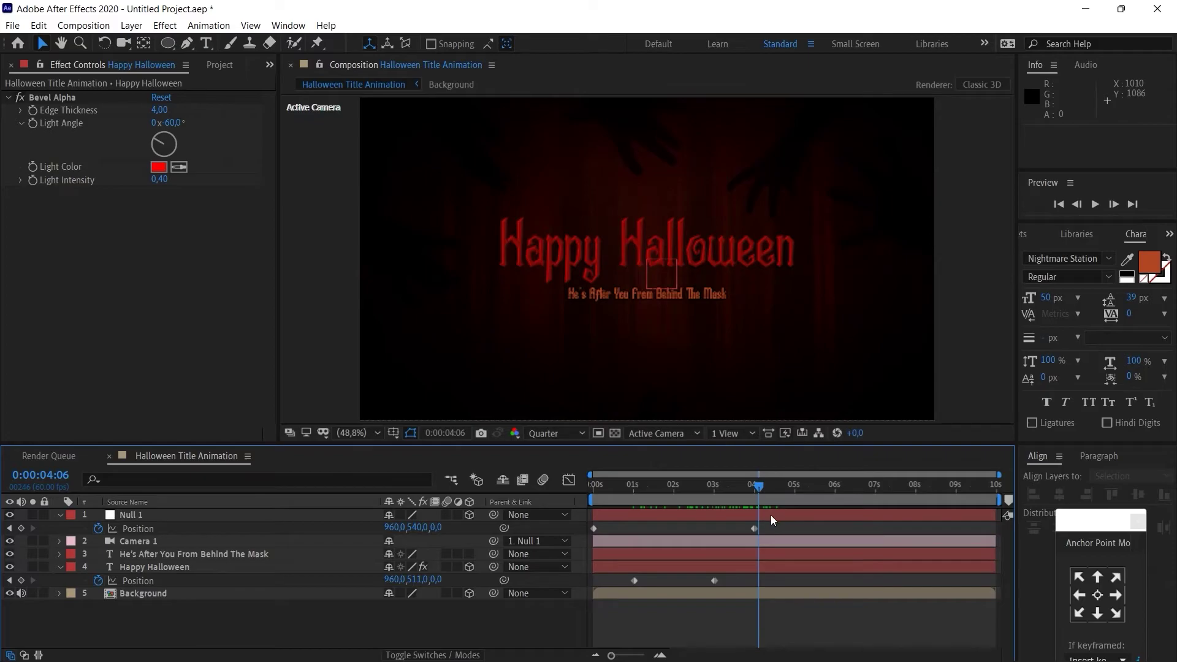
# - Apply the Linear Wipe animation preset to the He's After You From Behind The Mask layer at 0:00:04:00
pyautogui.click(1075, 206)
pyautogui.click(1074, 206)
pyautogui.click(1073, 206)
pyautogui.click(1070, 207)
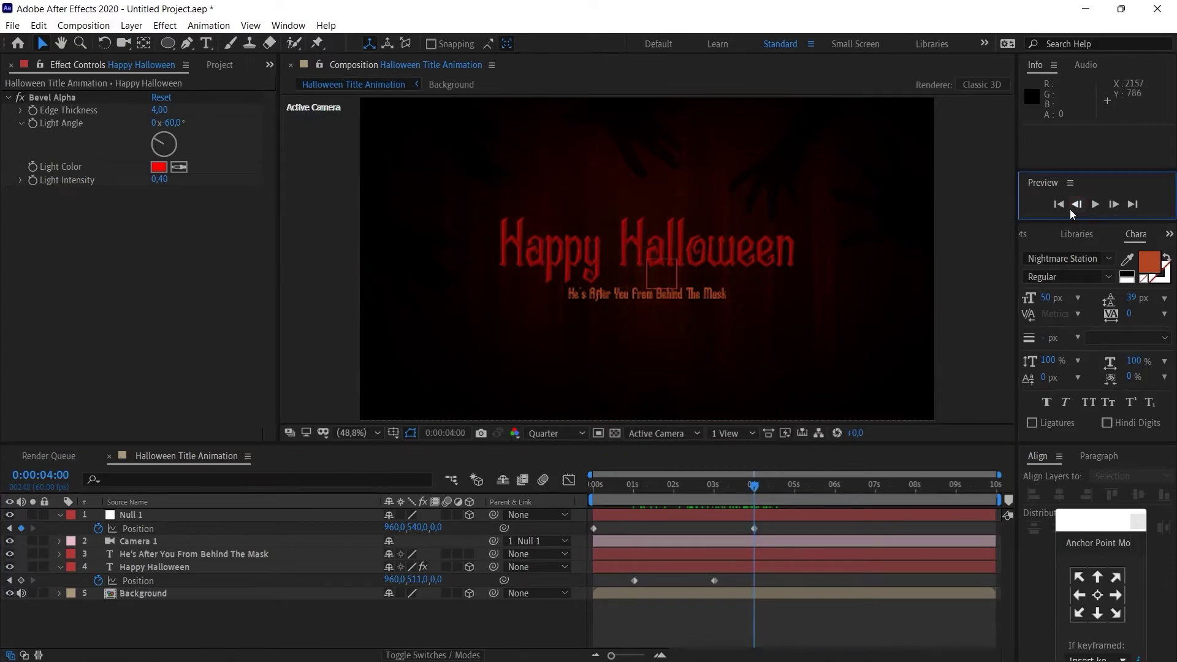
pyautogui.click(155, 555)
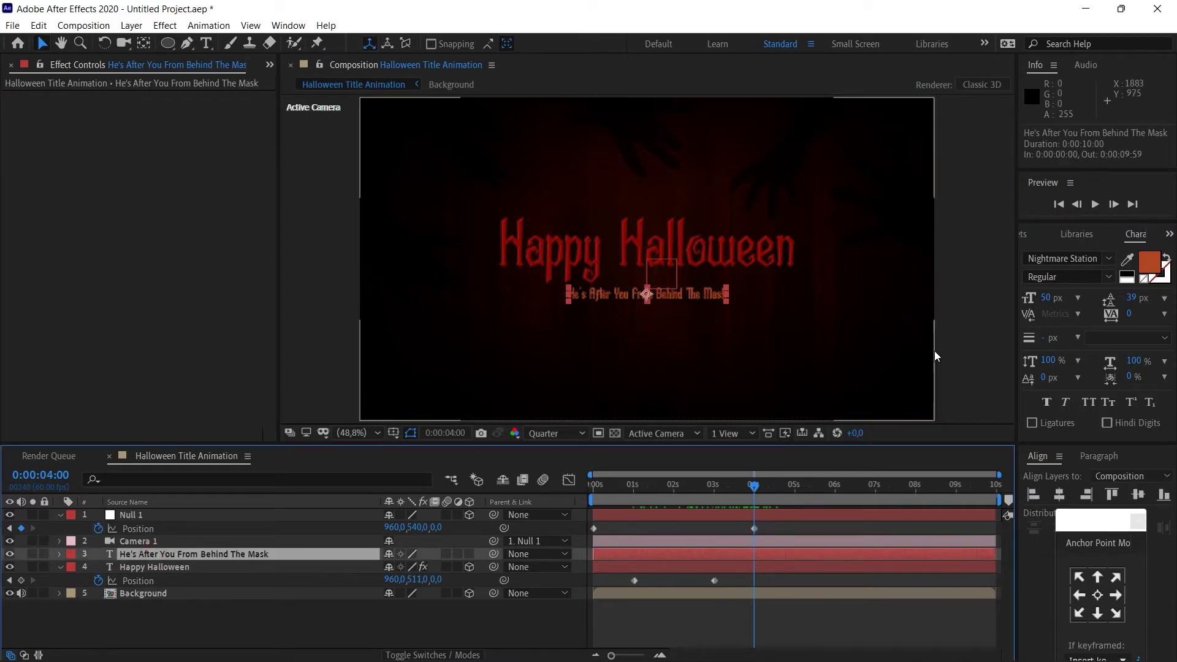
pyautogui.click(1023, 234)
pyautogui.click(1113, 253)
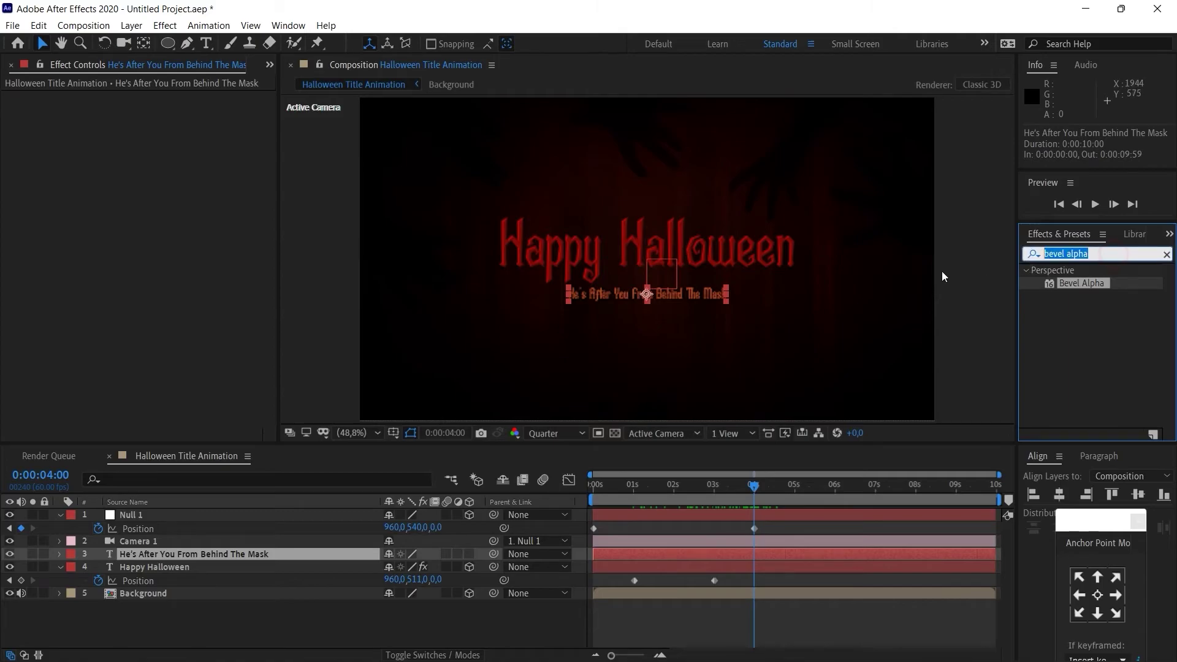
pyautogui.write('linear wipe')
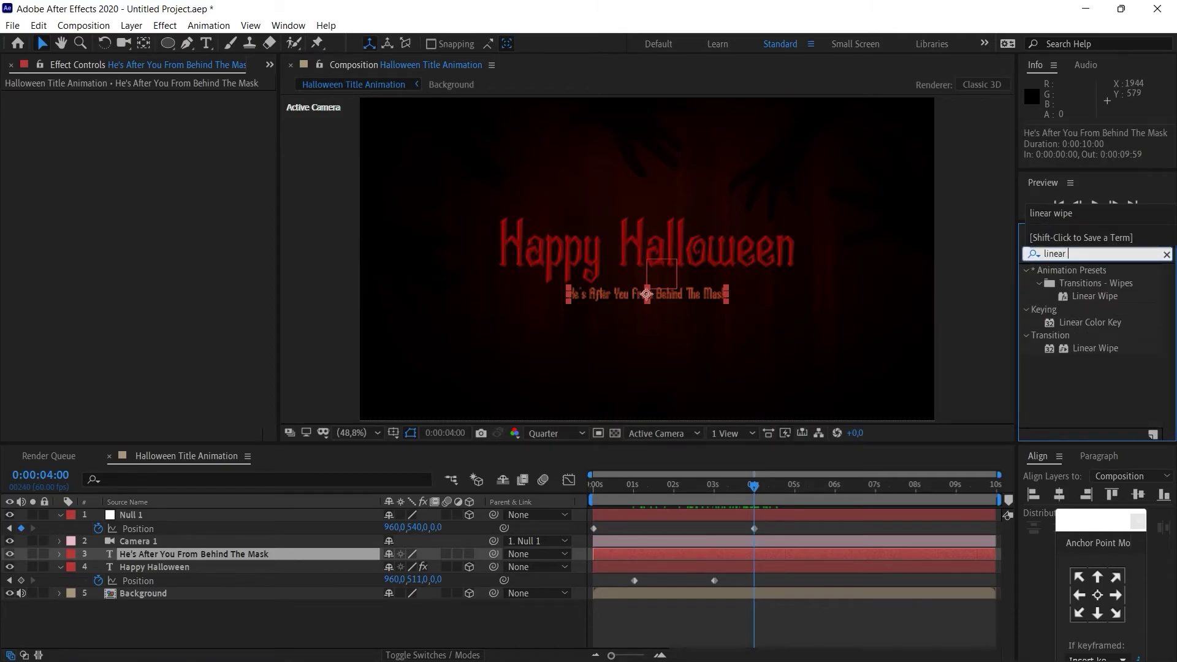
pyautogui.moveTo(1101, 298); pyautogui.dragTo(183, 548)
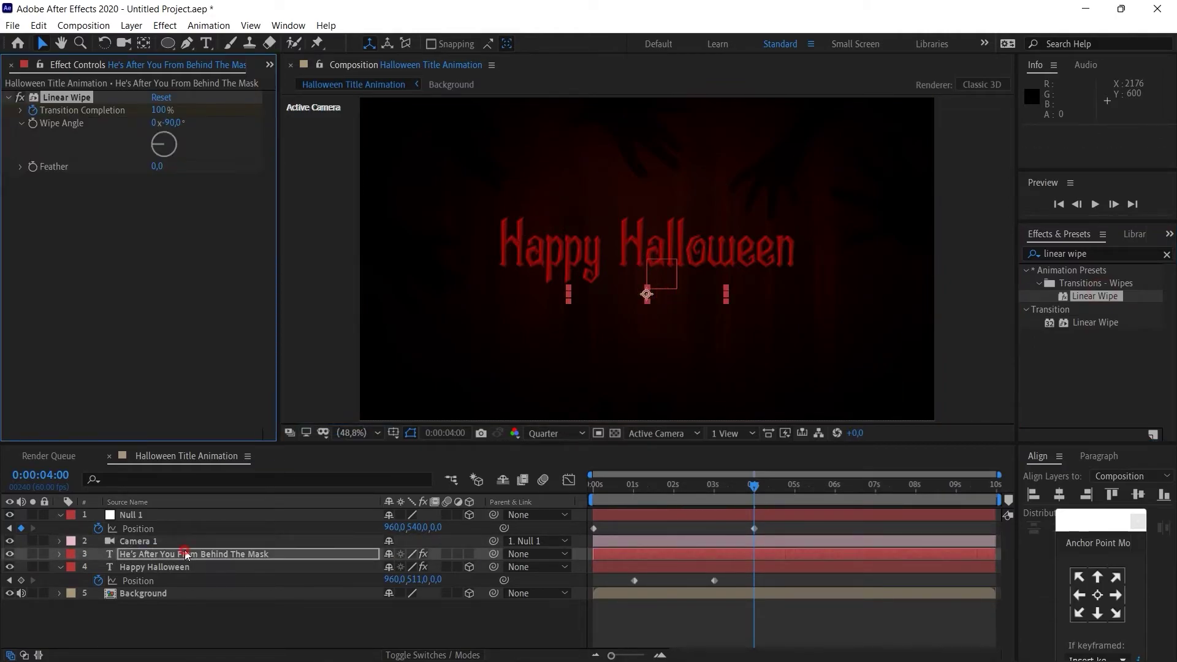
# - Reveal the tagline's Linear Wipe keyframes and move the ending Transition Completion keyframe to 0:00:05:30
pyautogui.click(185, 553)
pyautogui.press('u')
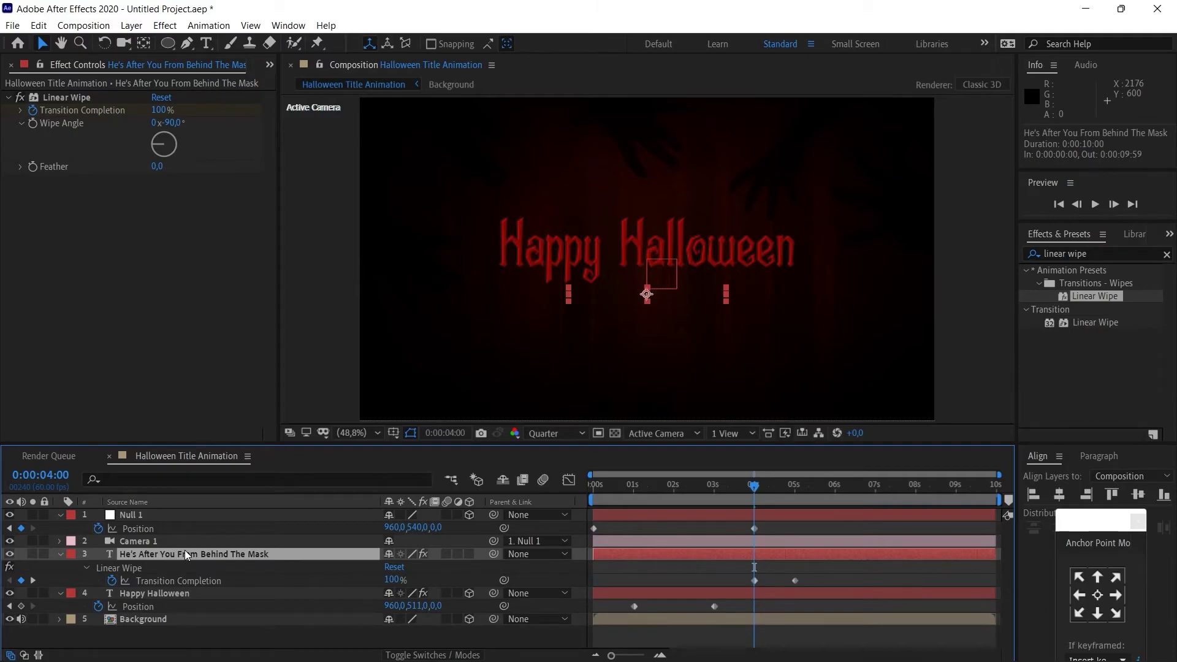
pyautogui.press('=')
pyautogui.press('=')
pyautogui.moveTo(638, 490); pyautogui.dragTo(731, 499)
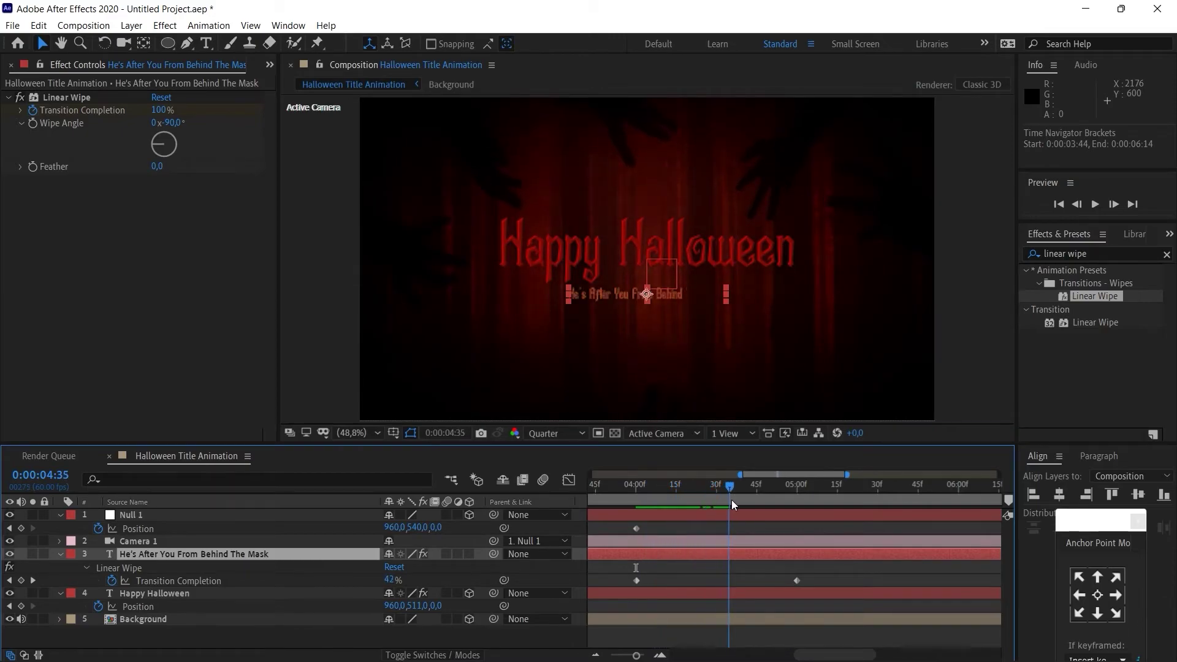
pyautogui.click(878, 488)
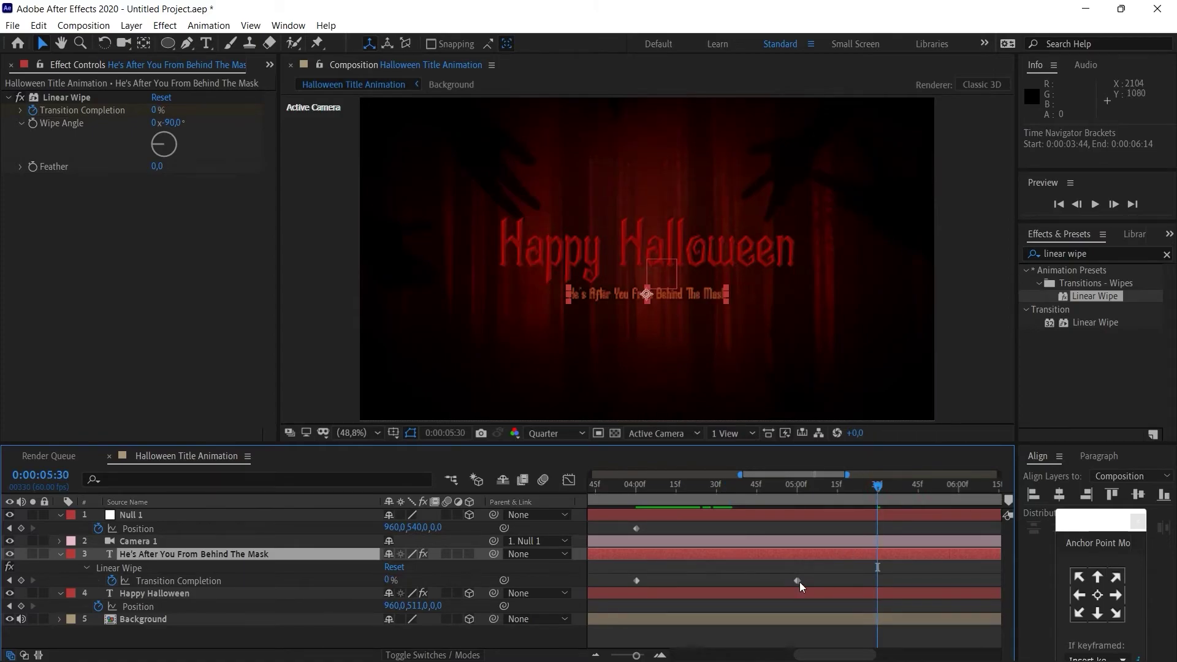
pyautogui.moveTo(799, 582); pyautogui.dragTo(876, 582)
# - Scrub through the tagline's wipe reveal up to 0:00:06:00 at Quarter resolution and deselect the layer
pyautogui.press('-')
pyautogui.press('-')
pyautogui.moveTo(671, 494); pyautogui.dragTo(865, 502)
pyautogui.click(556, 437)
pyautogui.click(611, 498)
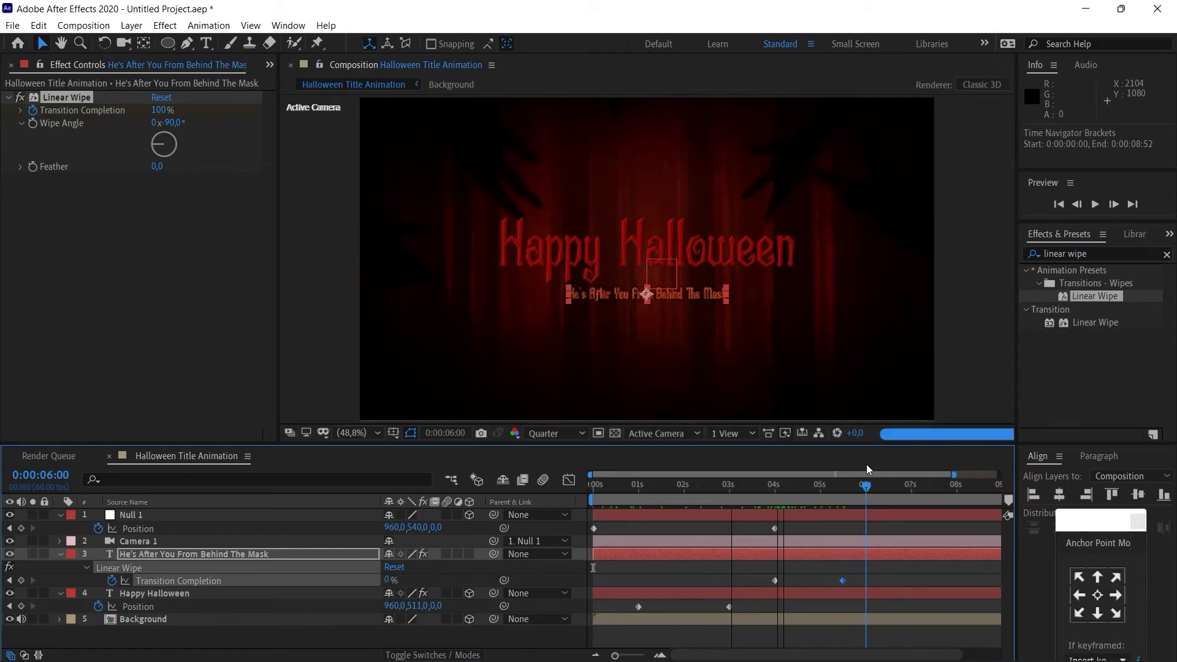
pyautogui.click(907, 567)
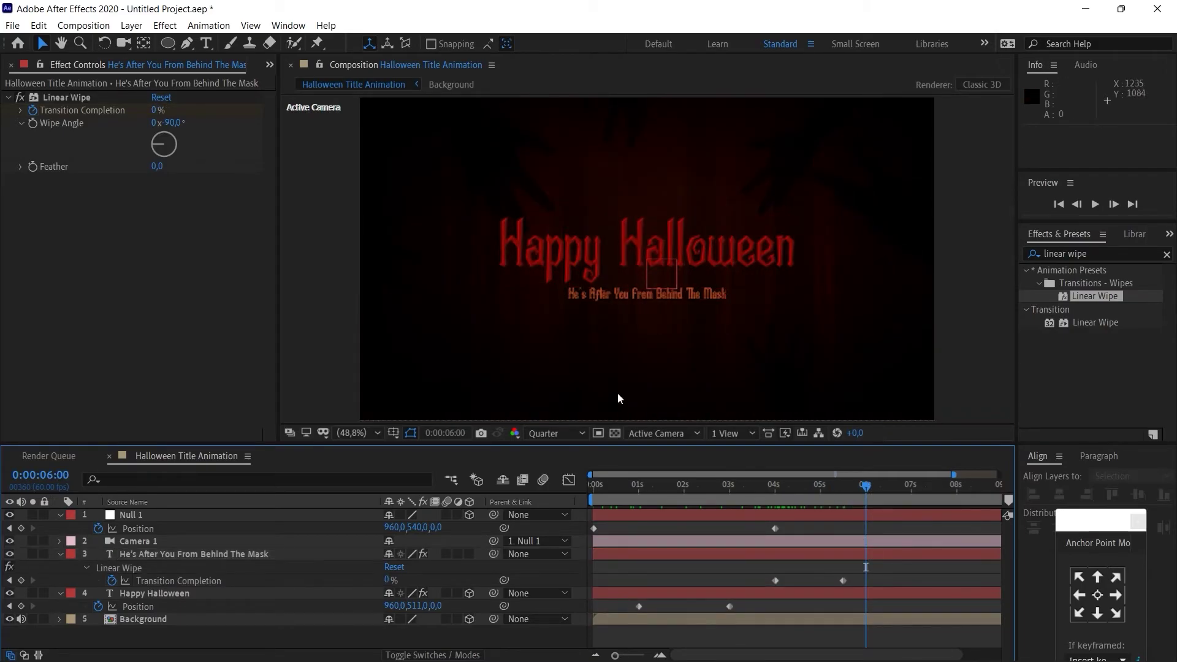
# - Add the Kelelawar.mp4 footage to the Halloween Title Animation composition as the topmost layer
pyautogui.click(268, 65)
pyautogui.click(298, 98)
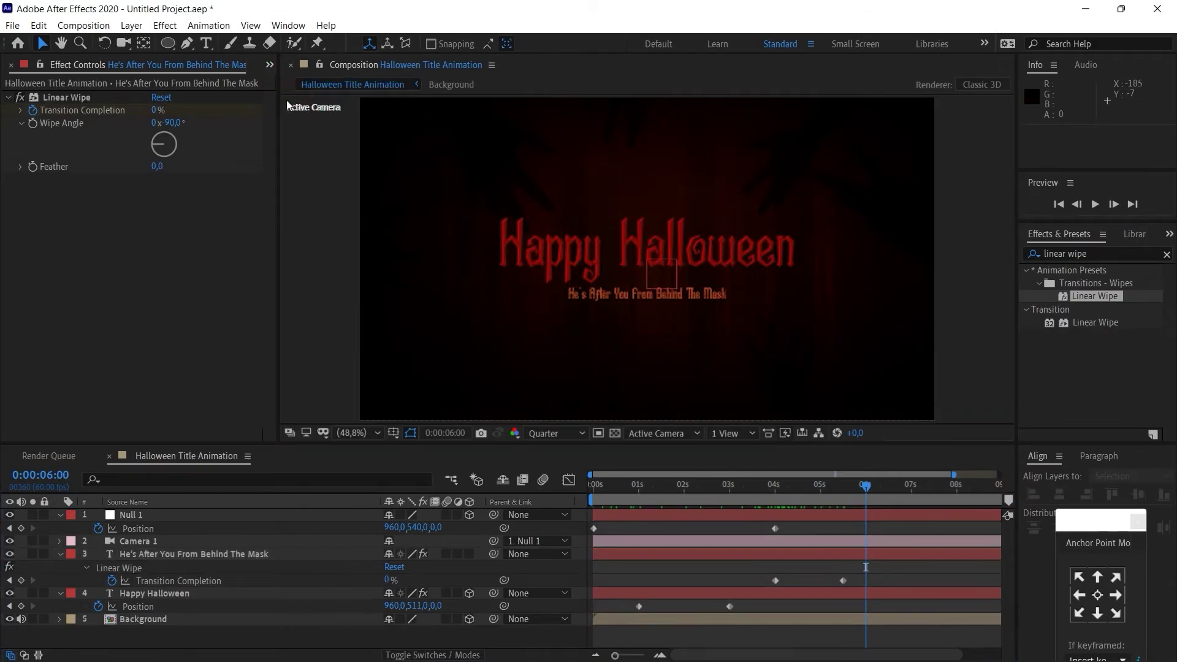
pyautogui.moveTo(57, 264); pyautogui.dragTo(233, 512)
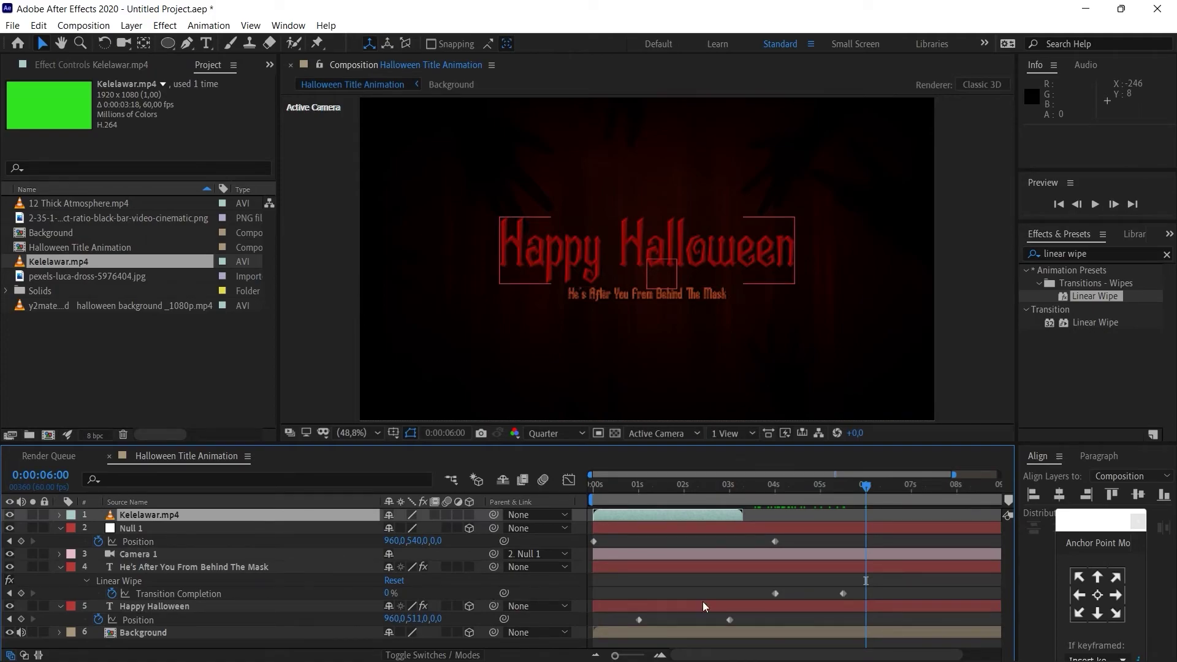
# - Shift the Kelelawar.mp4 layer so it starts at about 0:00:05:30, where the tagline wipe ends
pyautogui.click(845, 484)
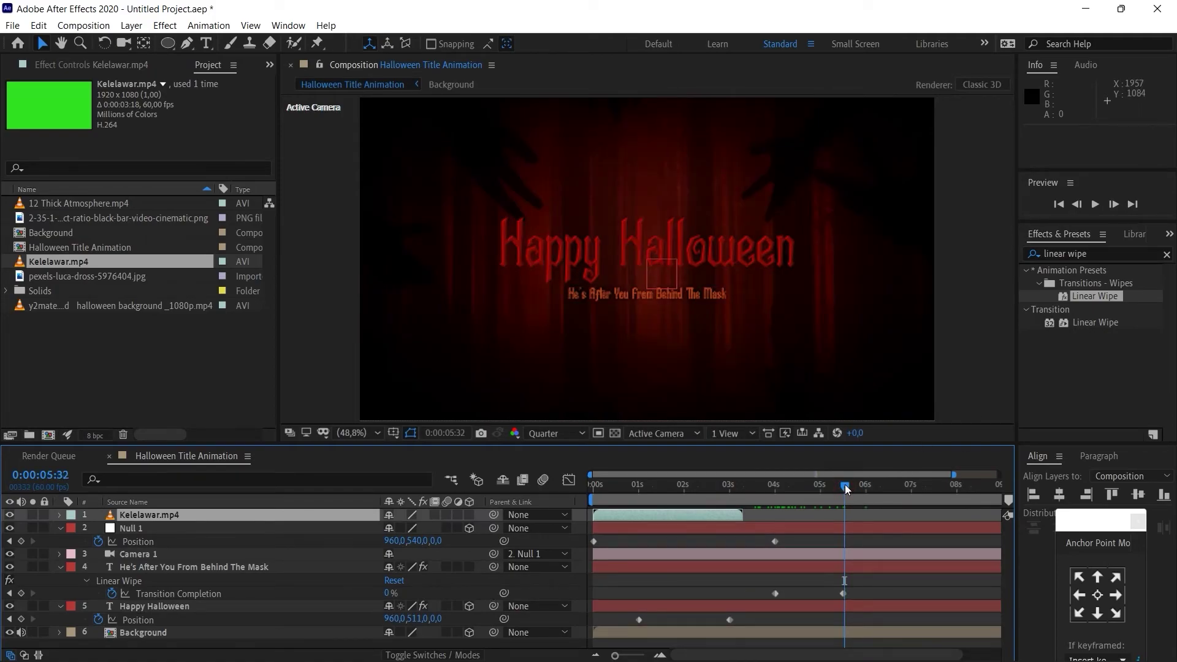
pyautogui.click(1077, 204)
pyautogui.click(1077, 204)
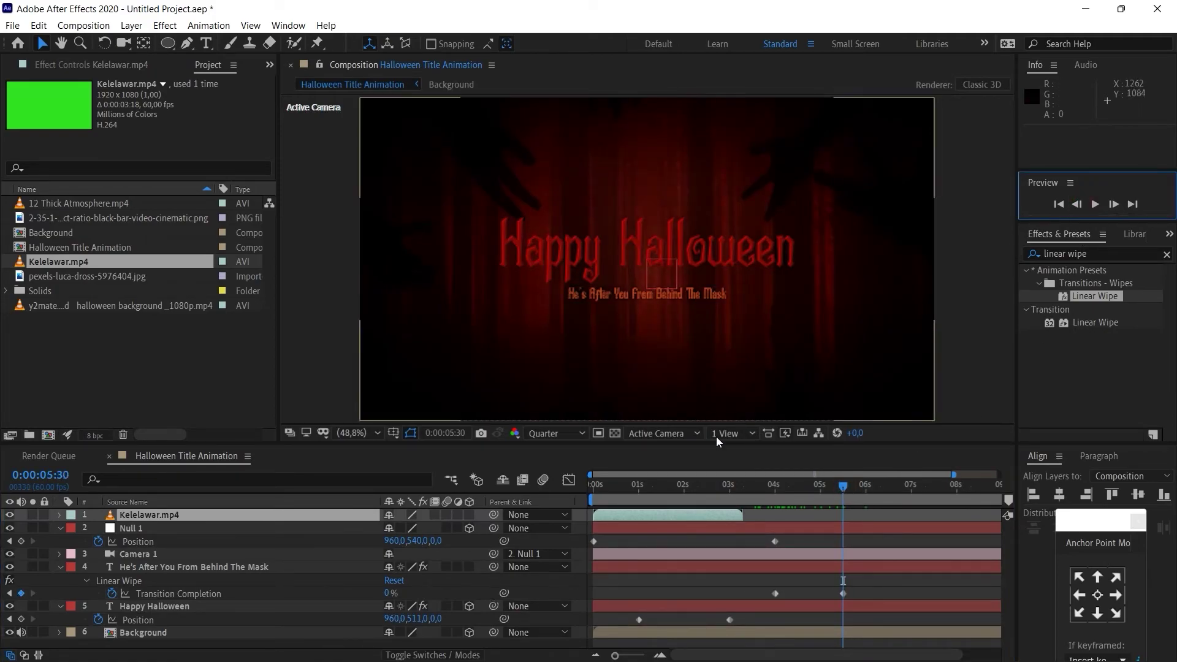
pyautogui.click(609, 513)
pyautogui.moveTo(652, 515); pyautogui.dragTo(821, 517)
pyautogui.scroll(2, 836, 512)
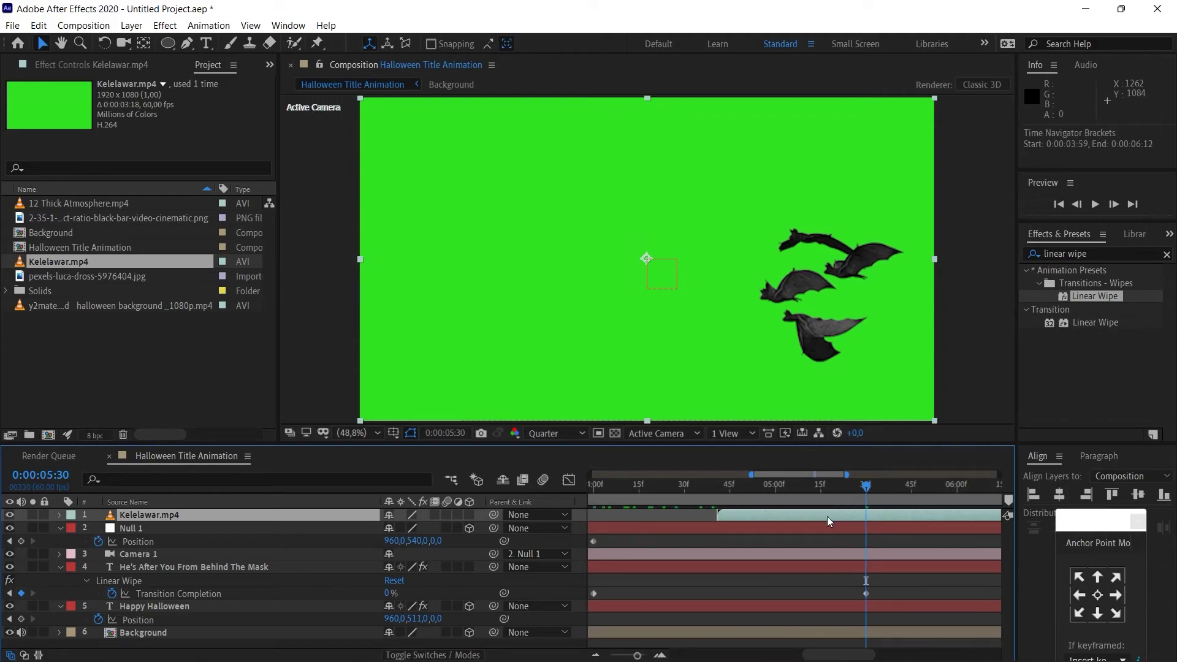
pyautogui.moveTo(740, 515); pyautogui.dragTo(830, 516)
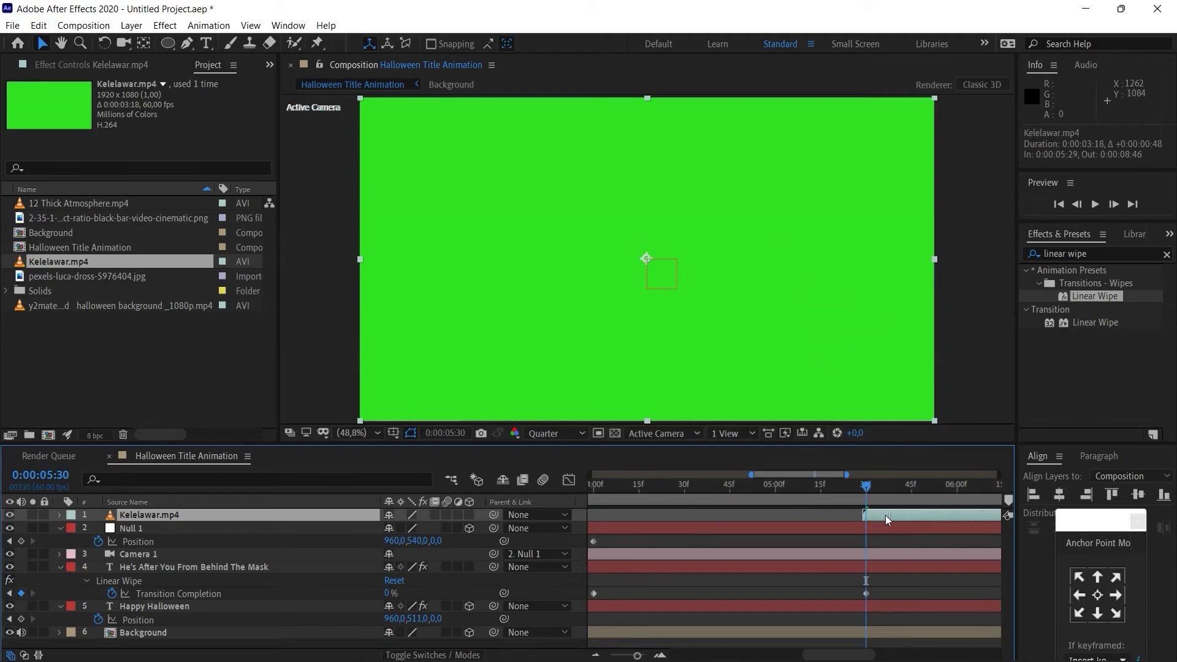
pyautogui.press(';')
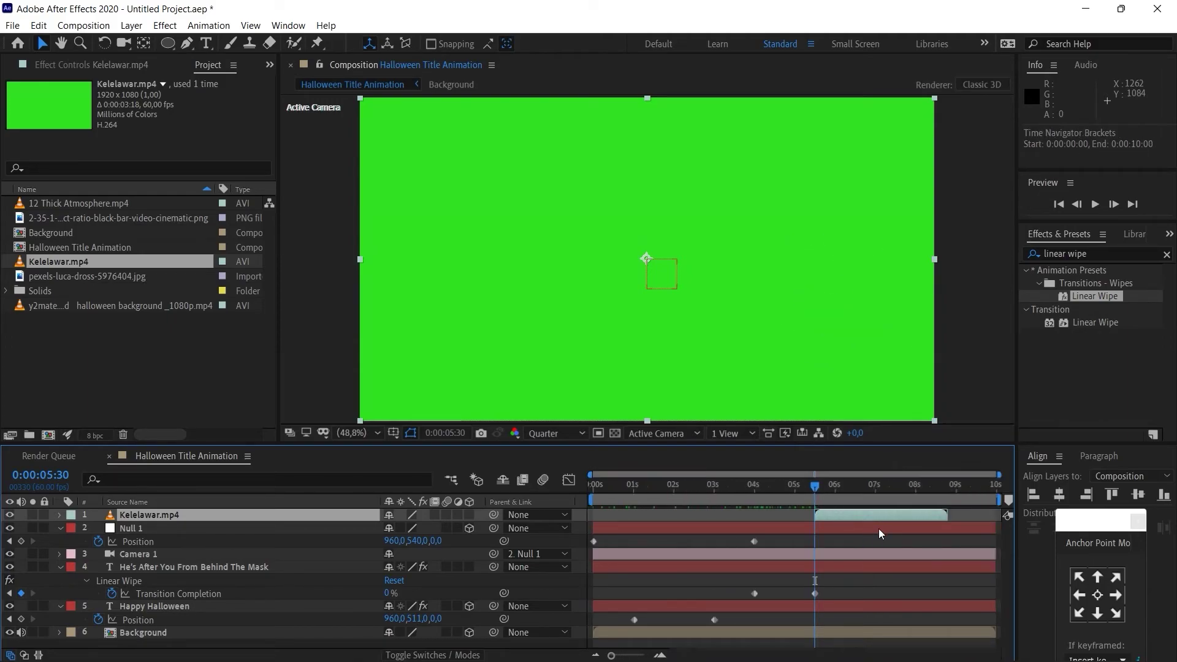
# - Apply Keylight (1.2) to the Kelelawar.mp4 layer and sample the green background as its Screen Colour
pyautogui.moveTo(771, 491); pyautogui.dragTo(933, 490)
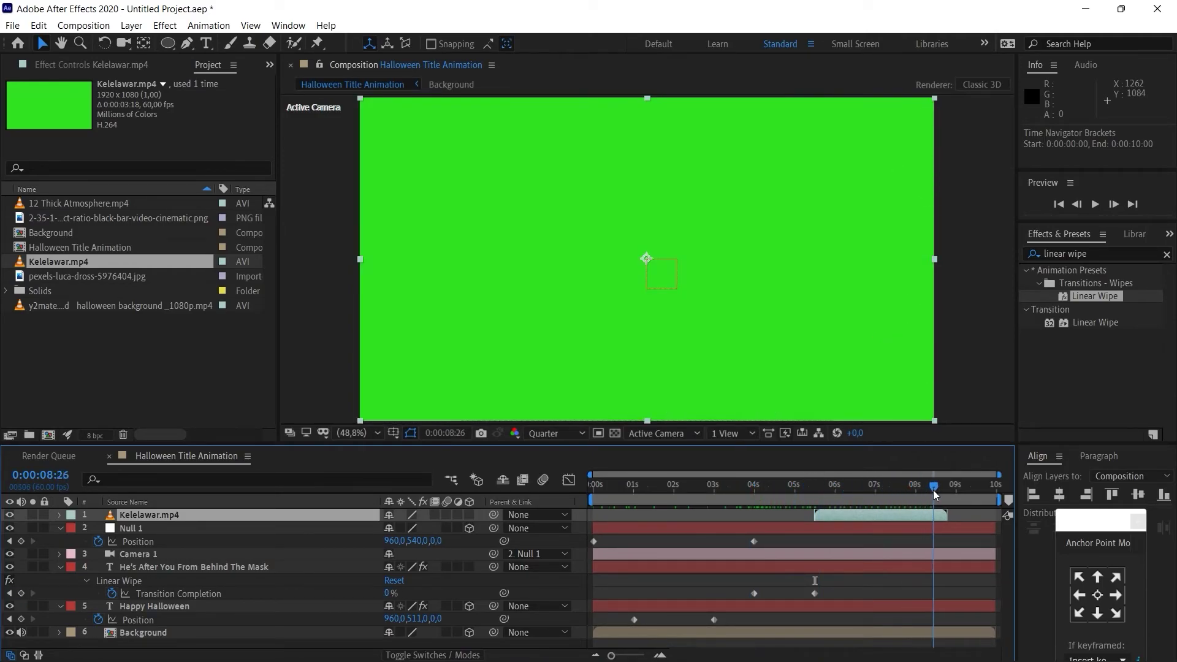
pyautogui.click(1116, 254)
pyautogui.write('key')
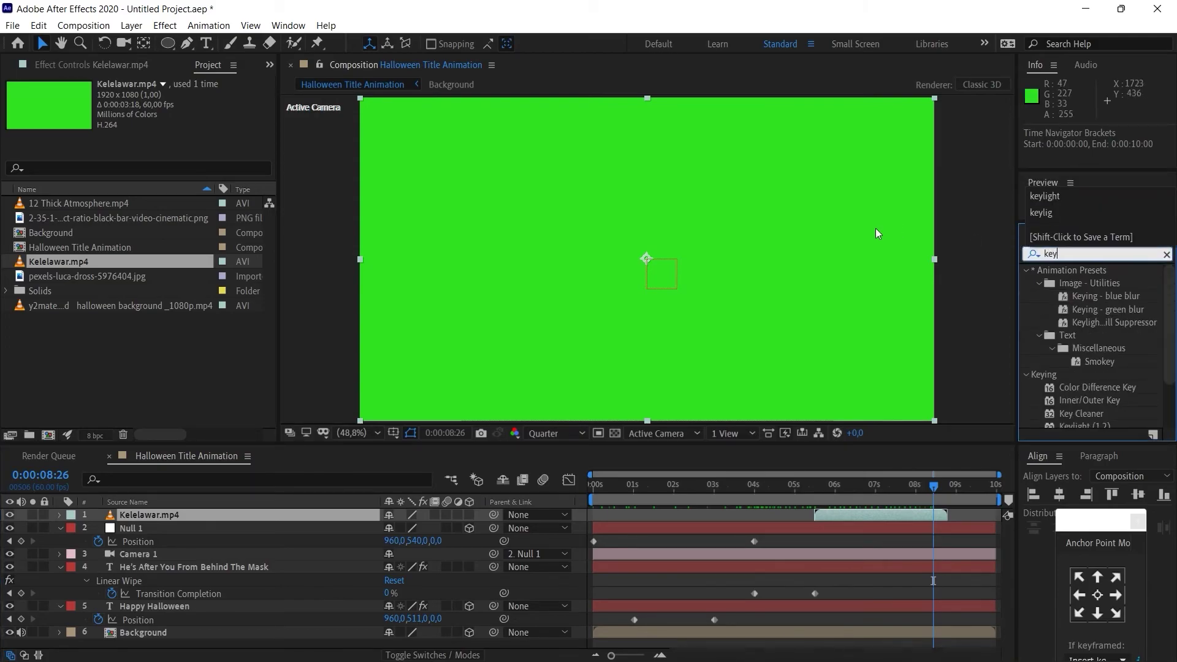
pyautogui.write('light')
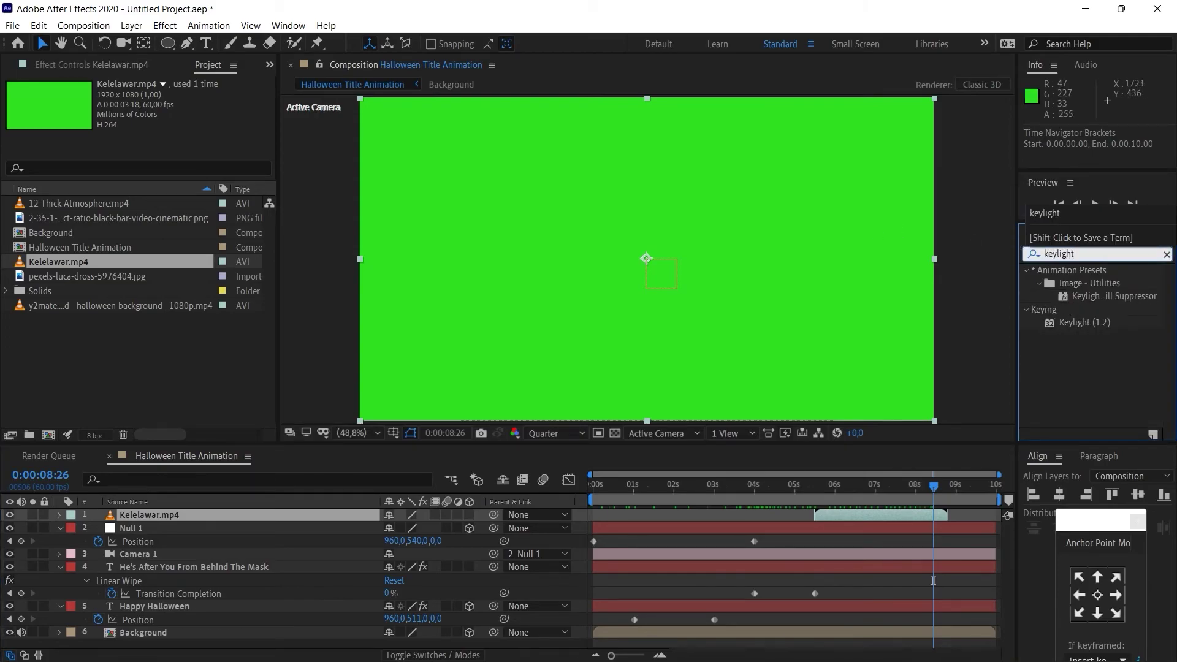
pyautogui.moveTo(1099, 323); pyautogui.dragTo(804, 299)
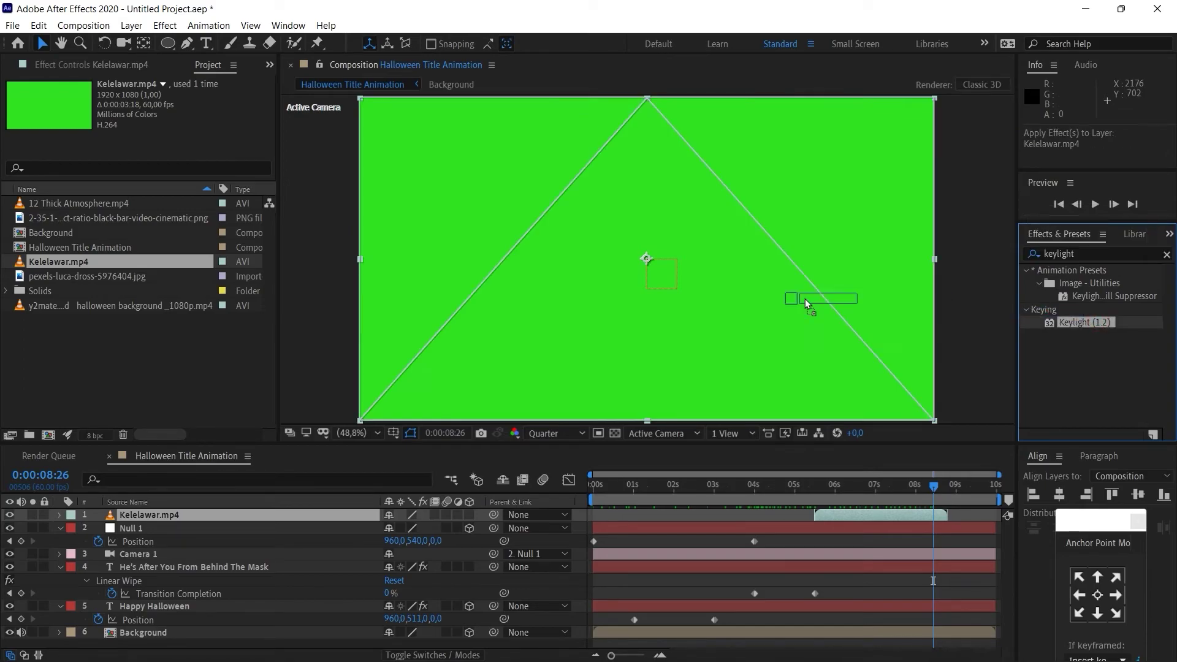
pyautogui.moveTo(479, 359); pyautogui.dragTo(481, 362)
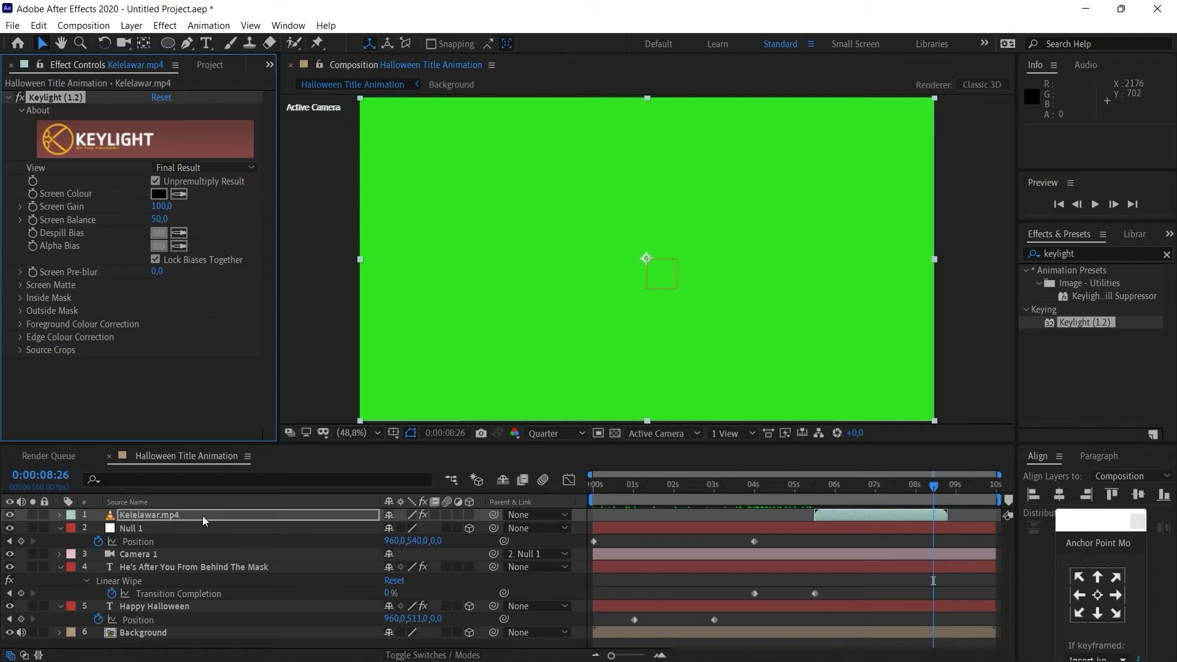
pyautogui.click(179, 195)
pyautogui.click(500, 230)
# - Clean the bats' edges at 0:00:06:57 in Full resolution by setting Keylight's Clip Black to 73, and fit the composition in view
pyautogui.click(873, 486)
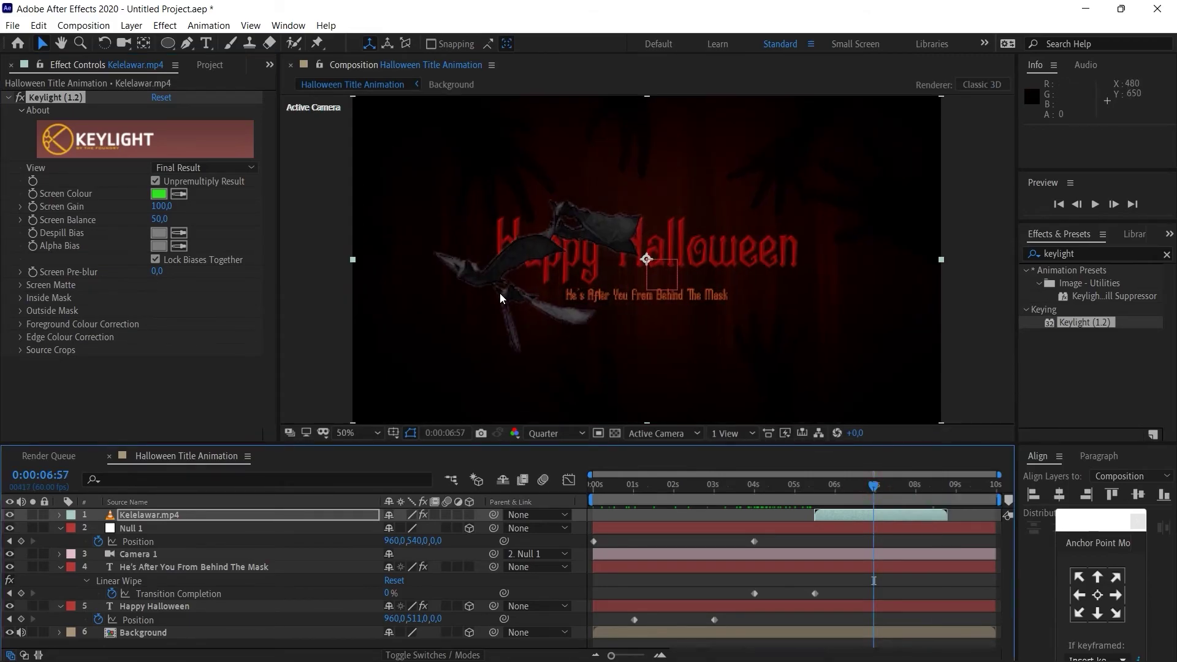
pyautogui.scroll(3, 499, 293)
pyautogui.click(563, 432)
pyautogui.click(561, 468)
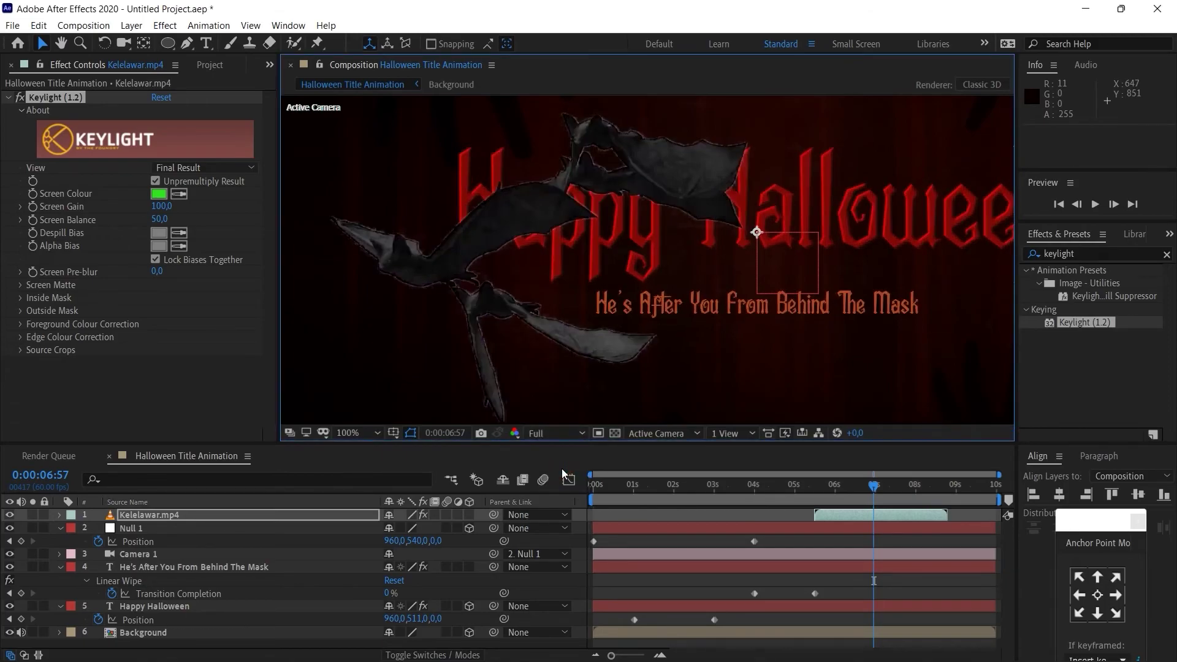
pyautogui.press('.')
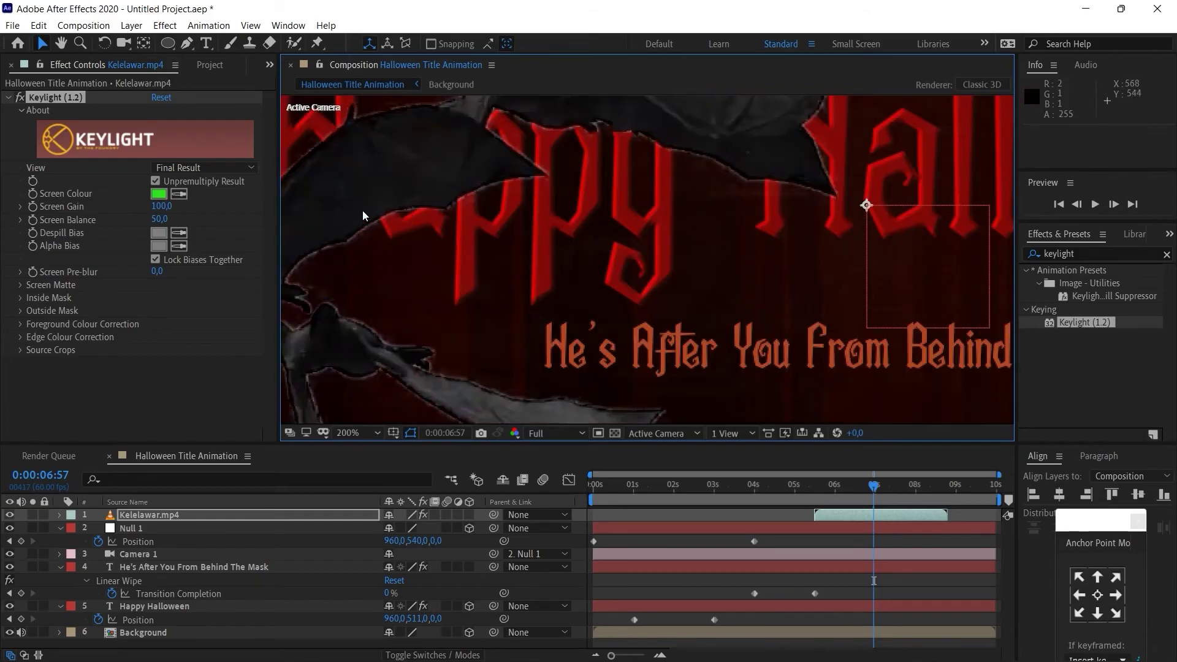
pyautogui.click(21, 285)
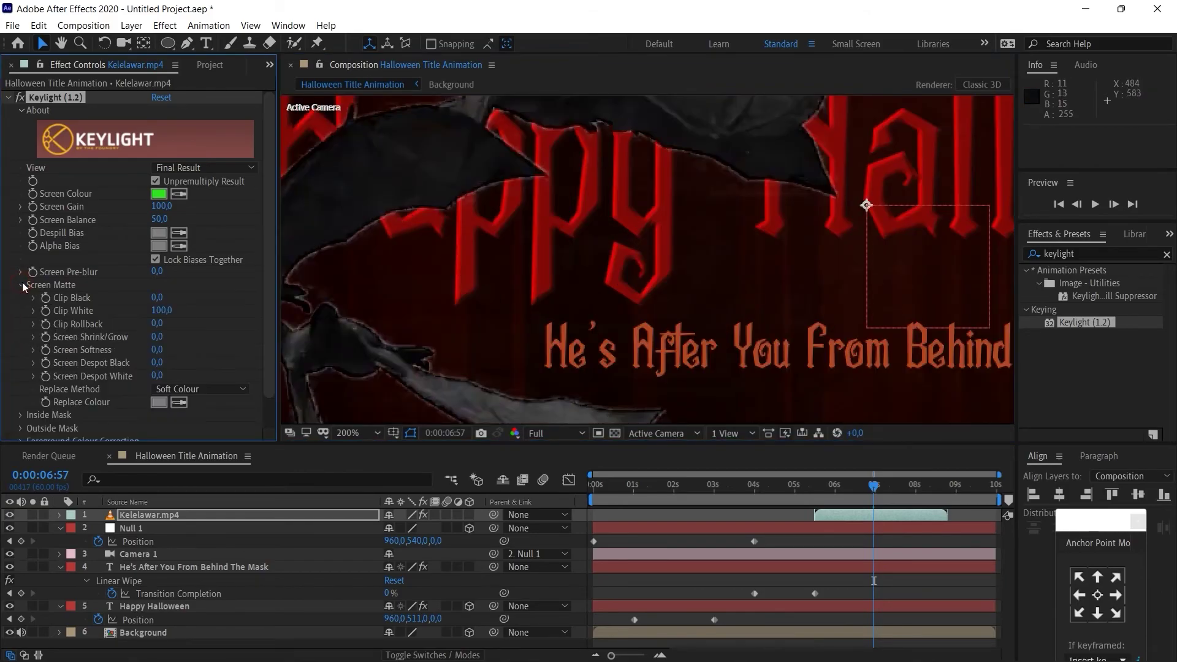
pyautogui.moveTo(157, 297); pyautogui.dragTo(201, 299)
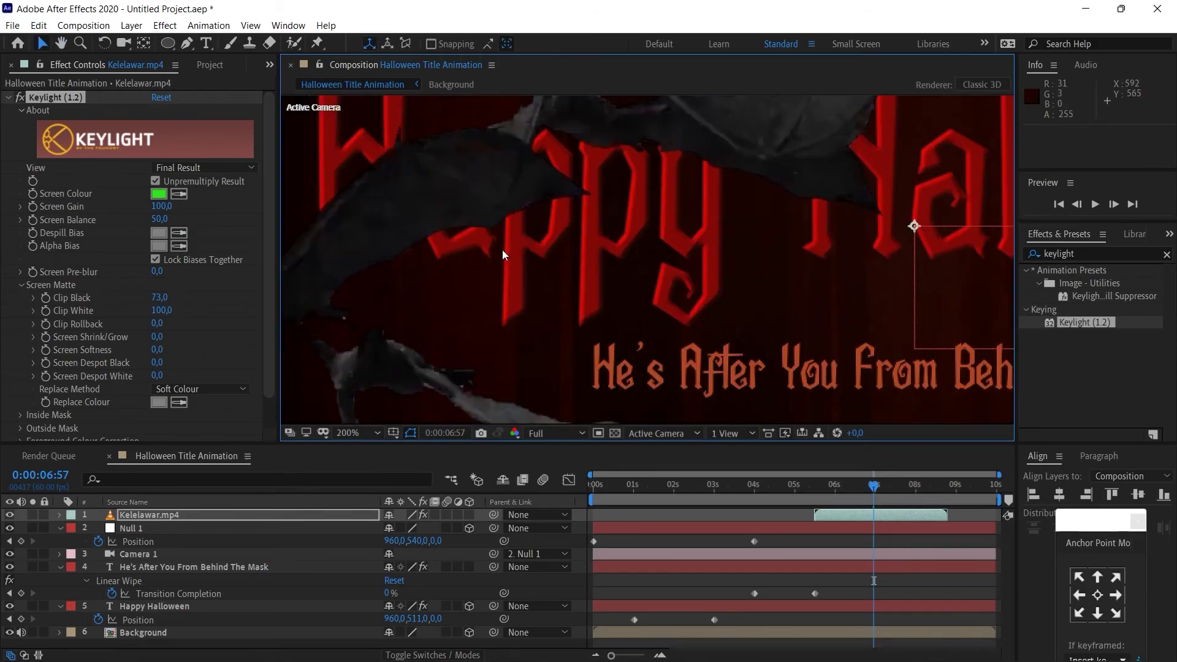
pyautogui.click(355, 436)
pyautogui.click(385, 175)
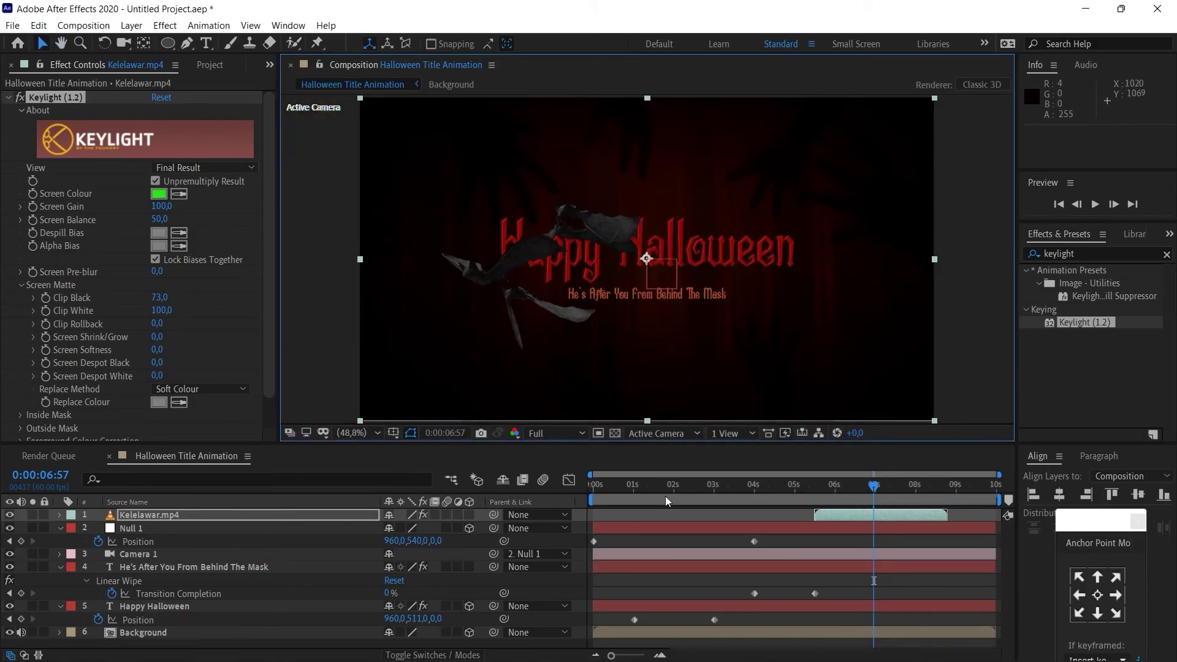
# - Add the Curves effect to the Kelelawar.mp4 layer while viewing the bats at 0:00:06:24 at 100% zoom
pyautogui.click(752, 487)
pyautogui.moveTo(827, 489); pyautogui.dragTo(852, 487)
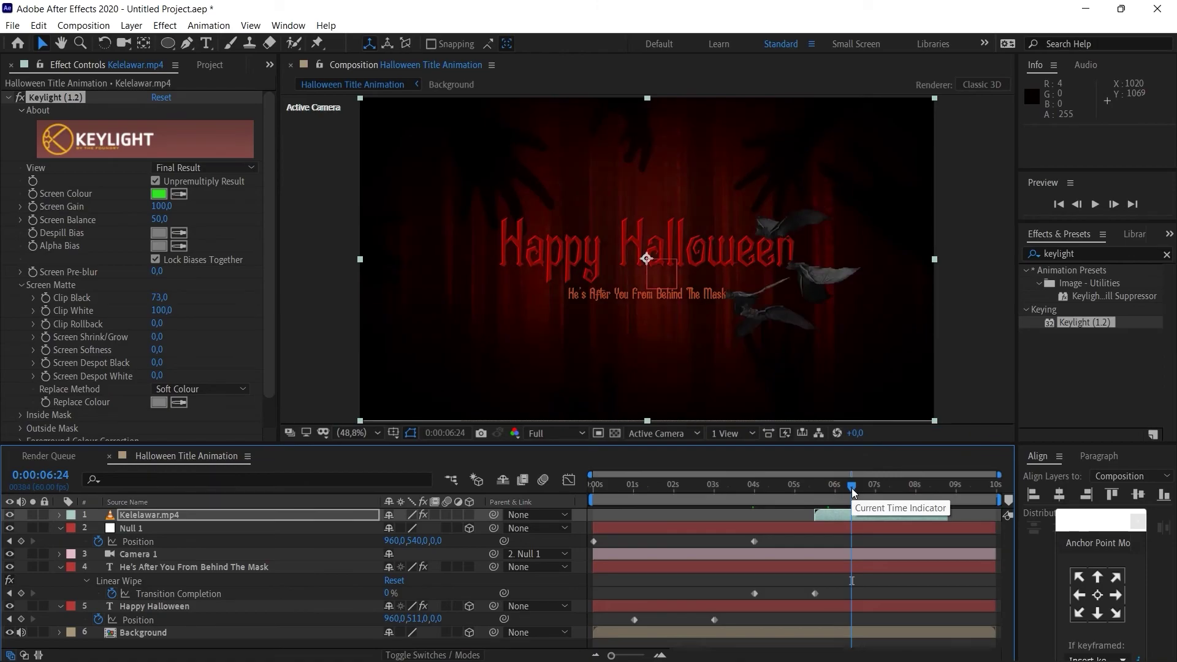
pyautogui.press('/')
pyautogui.moveTo(843, 326); pyautogui.dragTo(600, 271)
pyautogui.click(1100, 256)
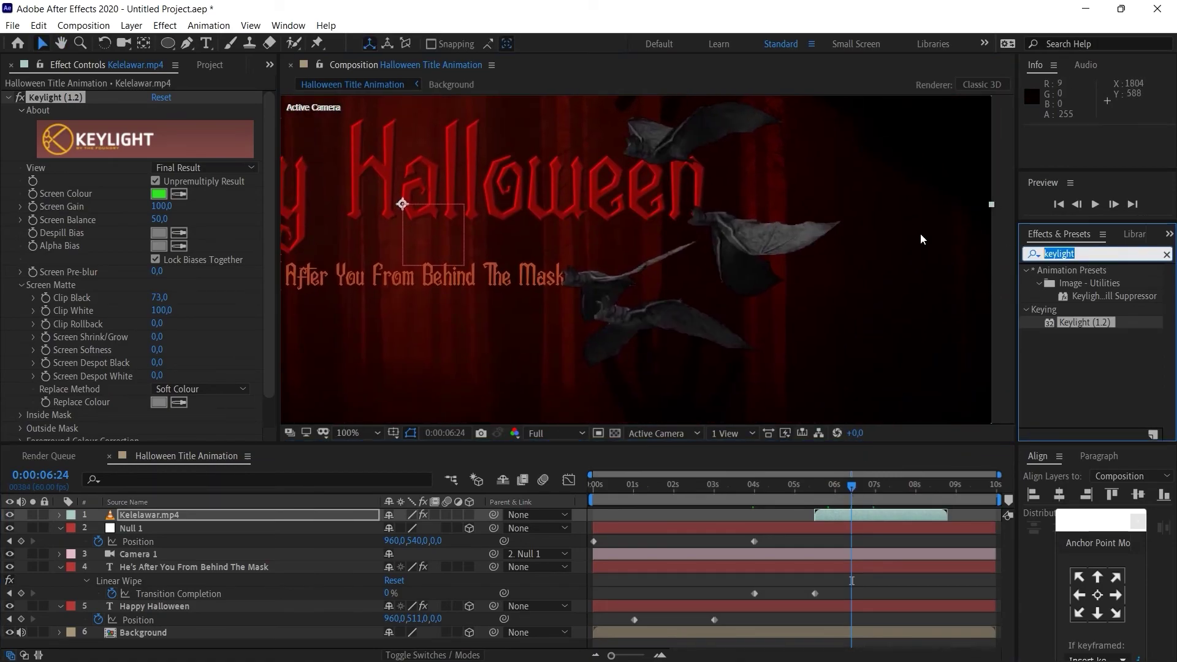
pyautogui.write('curves')
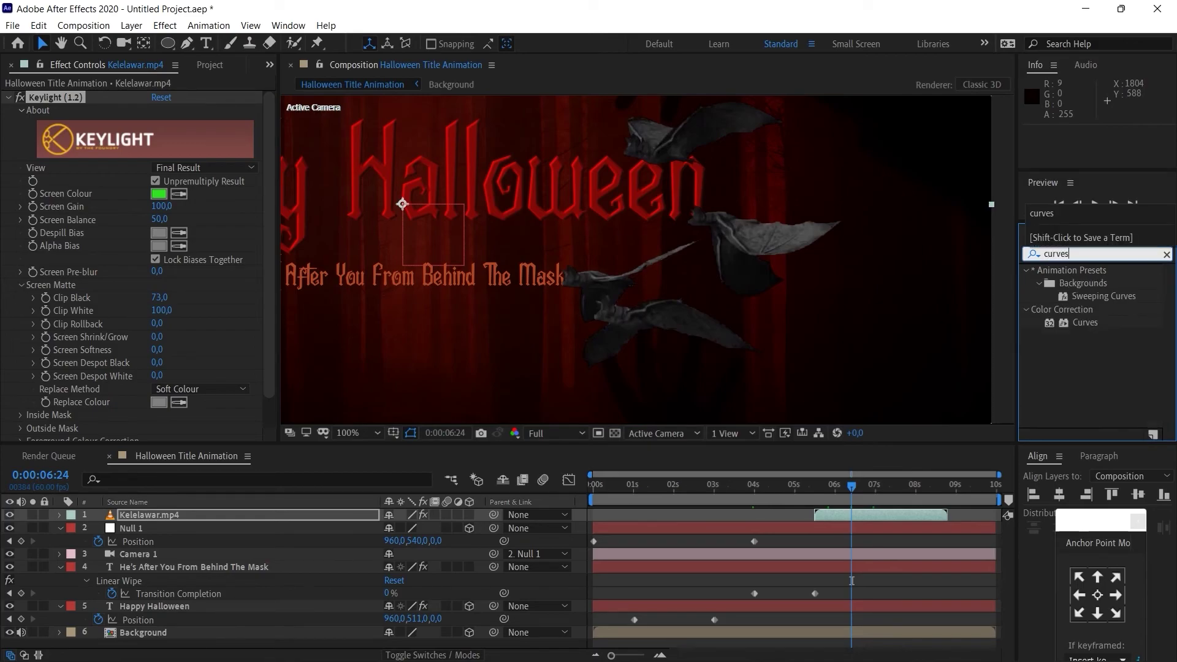
pyautogui.moveTo(1085, 322); pyautogui.dragTo(167, 516)
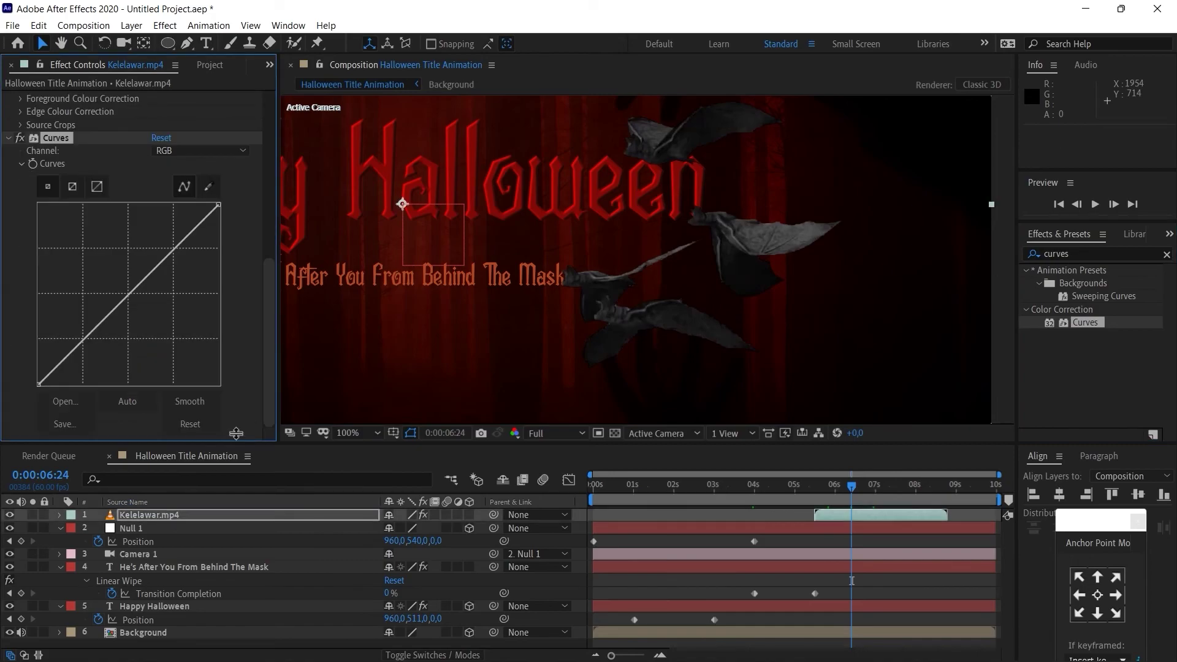
# - Darken the bats by pulling down the middle of the RGB curve, and fit the composition in view
pyautogui.click(213, 150)
pyautogui.click(204, 163)
pyautogui.moveTo(131, 297); pyautogui.dragTo(147, 314)
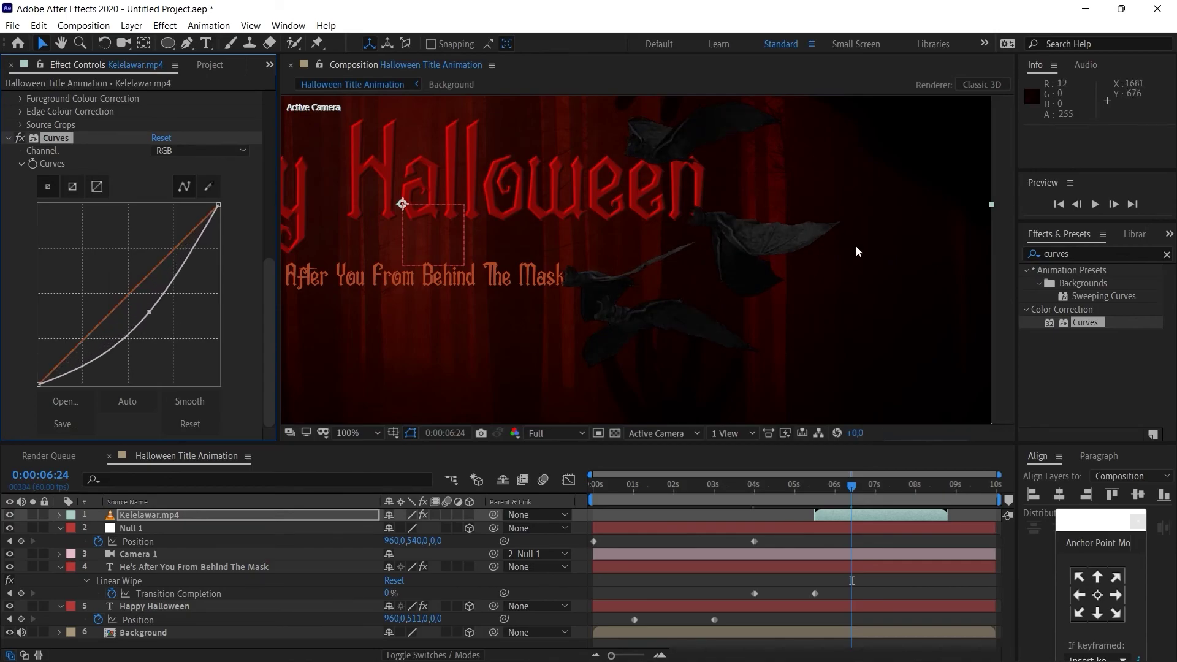
pyautogui.click(361, 434)
pyautogui.click(393, 177)
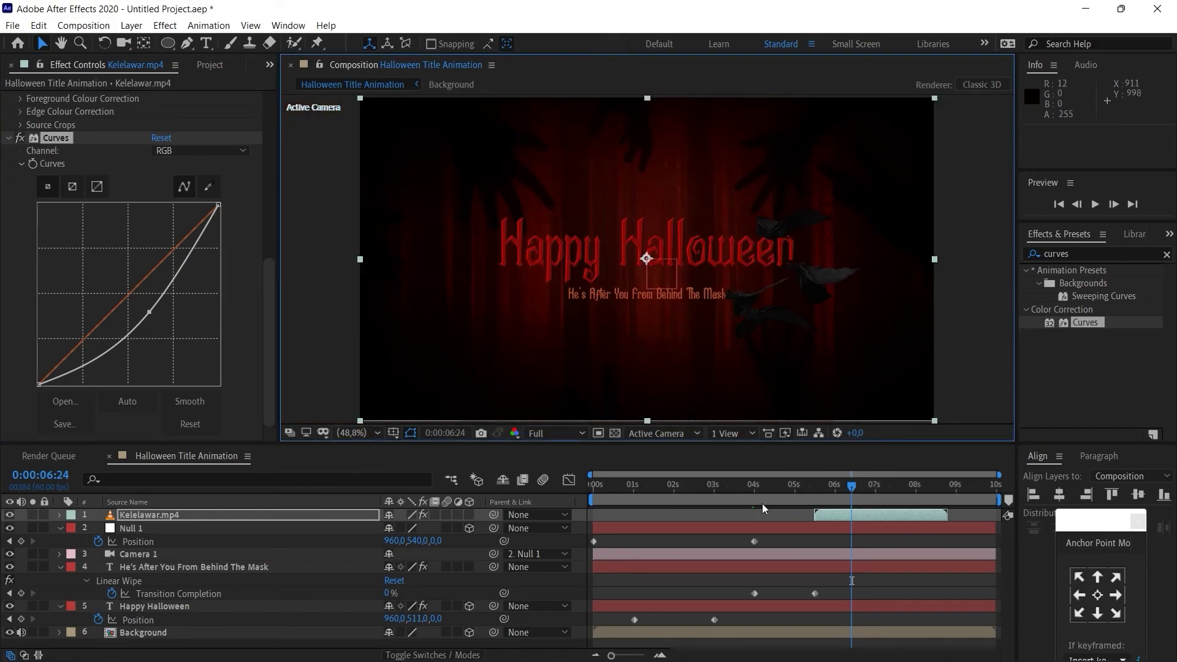
# - Lower the preview resolution to Third and scrub through the bats' flight up to 0:00:07:37
pyautogui.click(555, 433)
pyautogui.click(553, 501)
pyautogui.moveTo(818, 488); pyautogui.dragTo(903, 487)
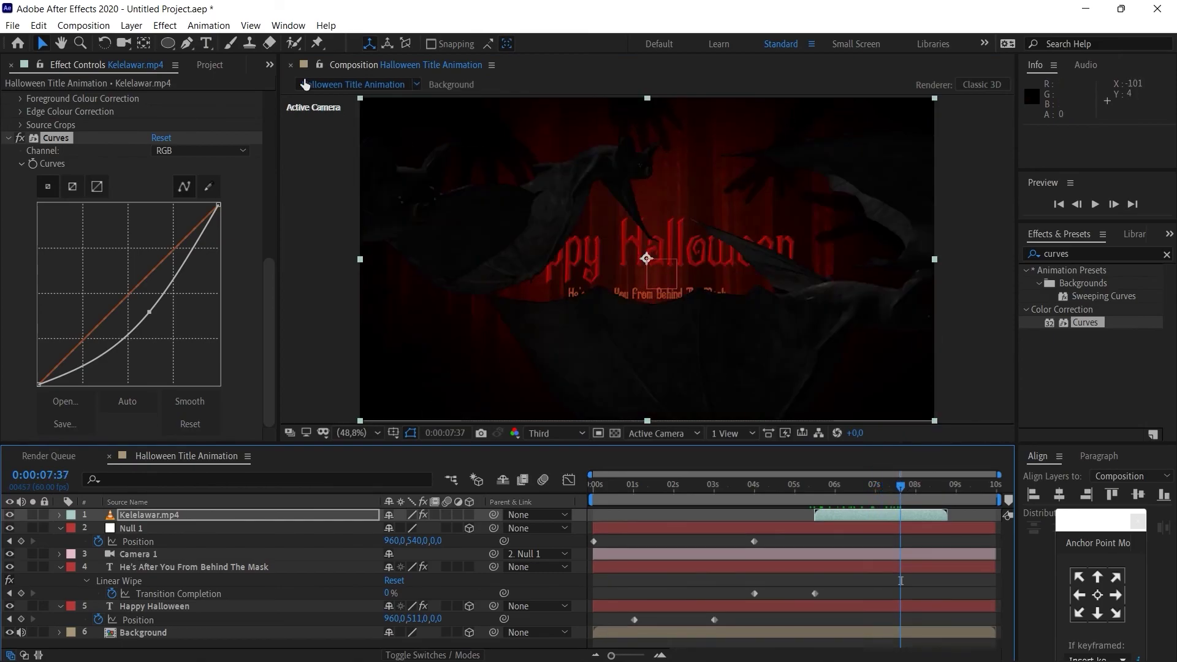
# - Add 2-35-1-aspect-ratio-black-bar-video-cinematic.png as the topmost layer and go to 0:00:08:00
pyautogui.click(212, 65)
pyautogui.click(104, 356)
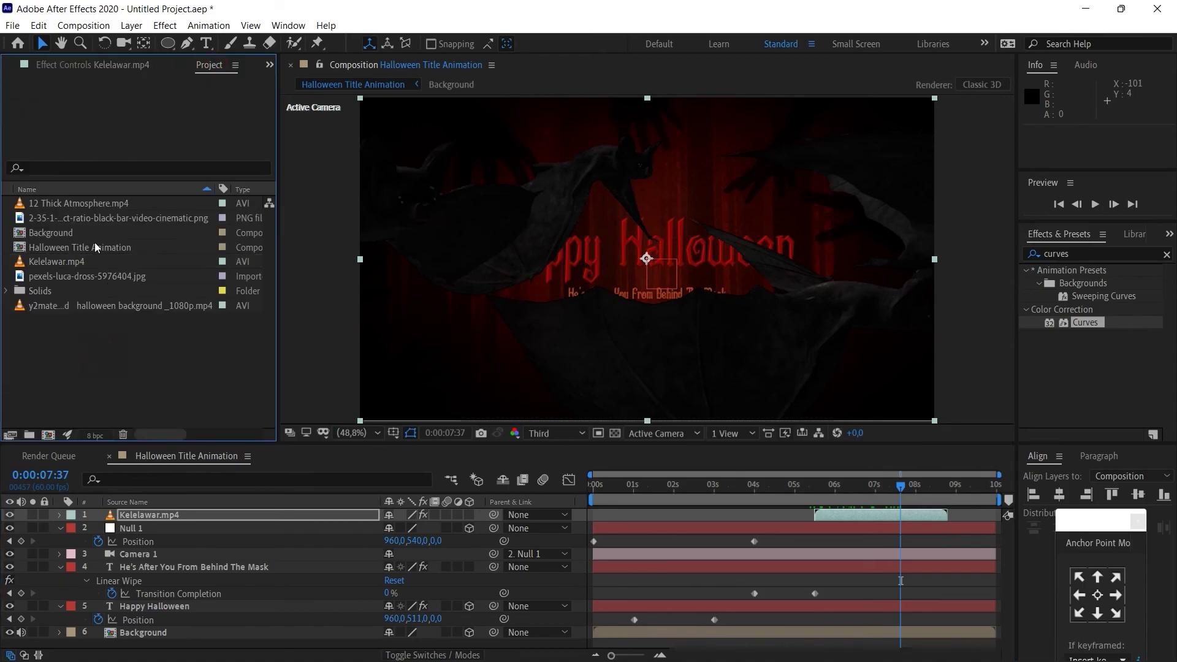
pyautogui.click(86, 220)
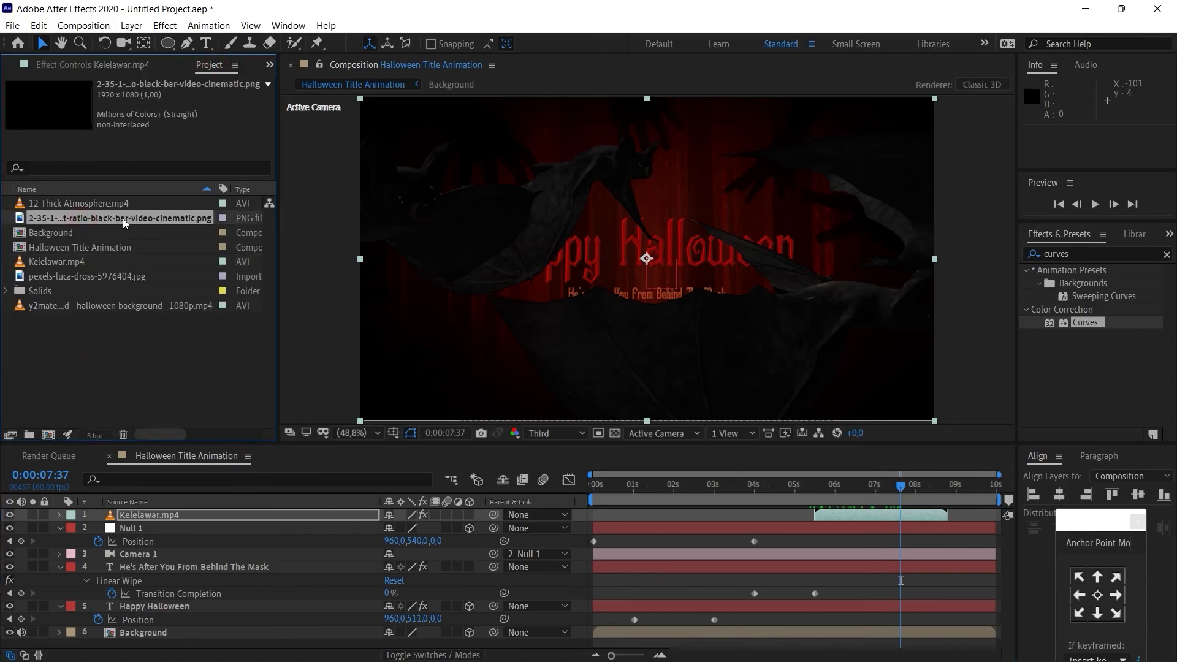
pyautogui.moveTo(122, 220); pyautogui.dragTo(259, 513)
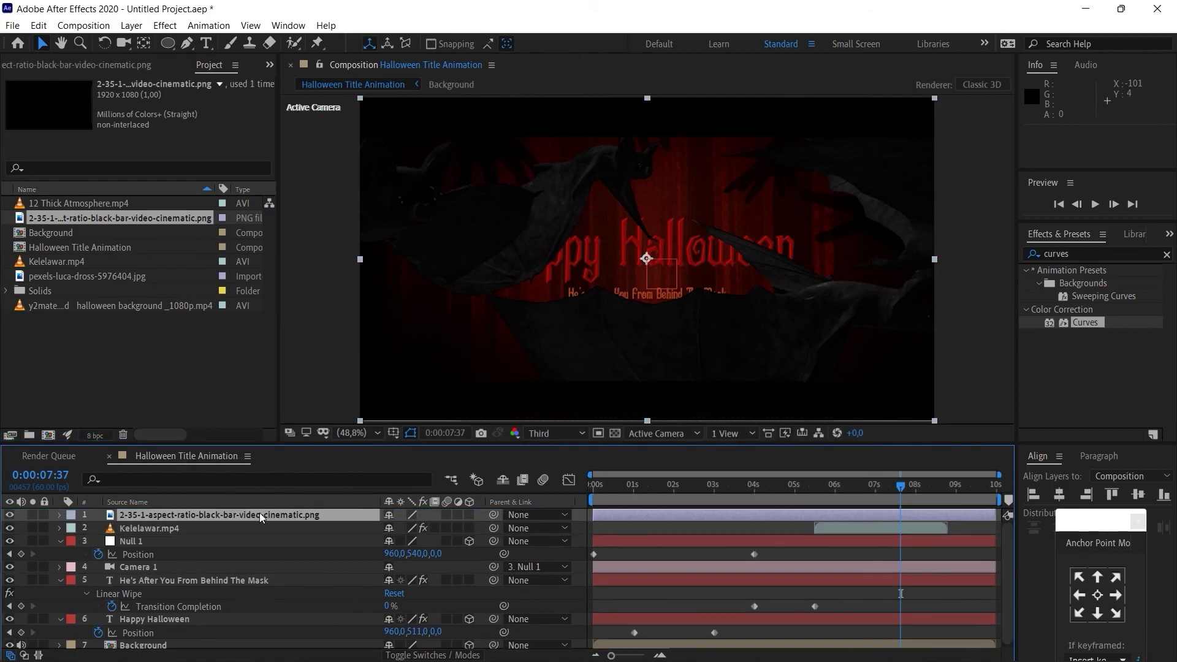
pyautogui.click(950, 495)
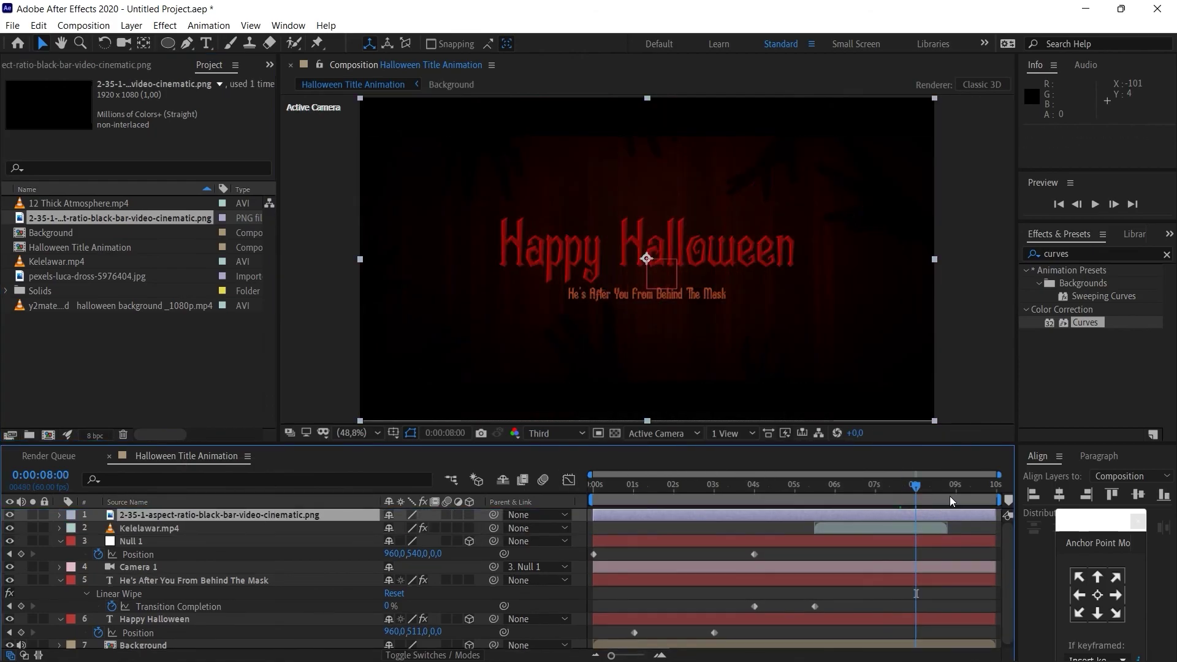
pyautogui.click(917, 487)
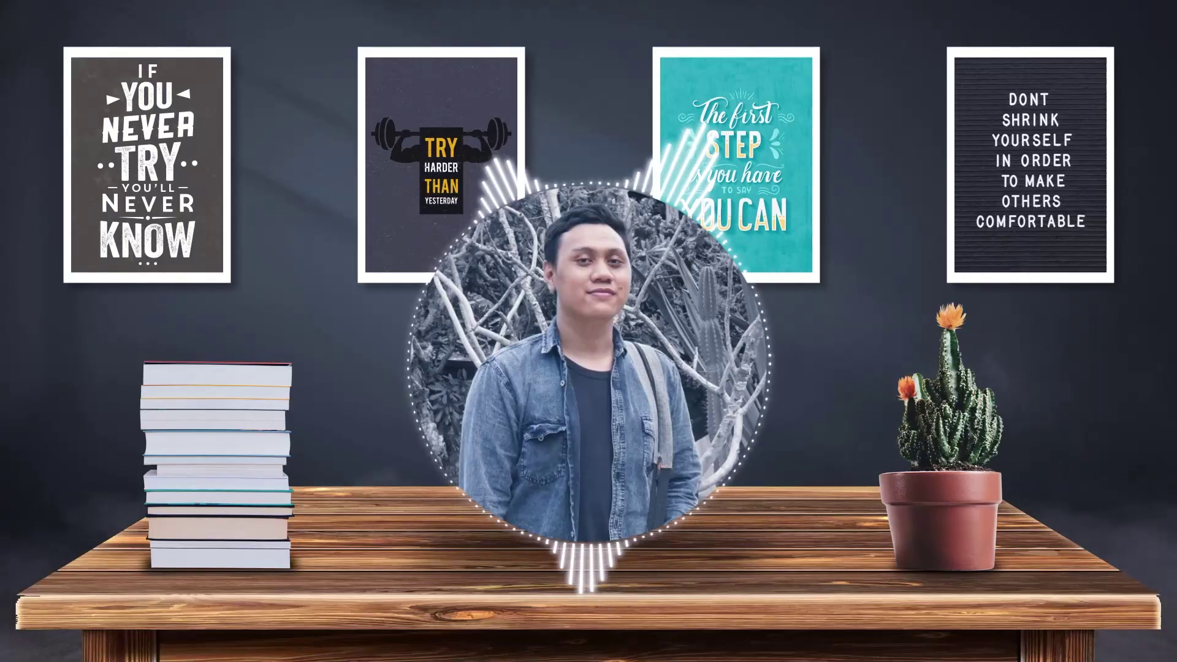